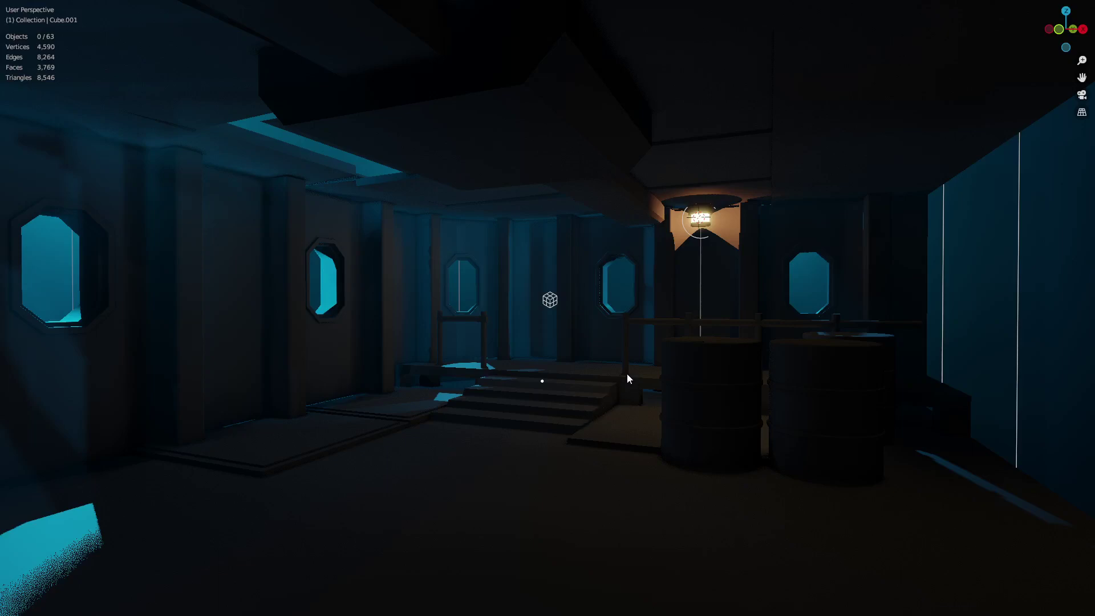
middle_click_drag(591, 345, 569, 308)
scroll(576, 281, "up", 2)
left_click(491, 266)
scroll(699, 357, "down", 2)
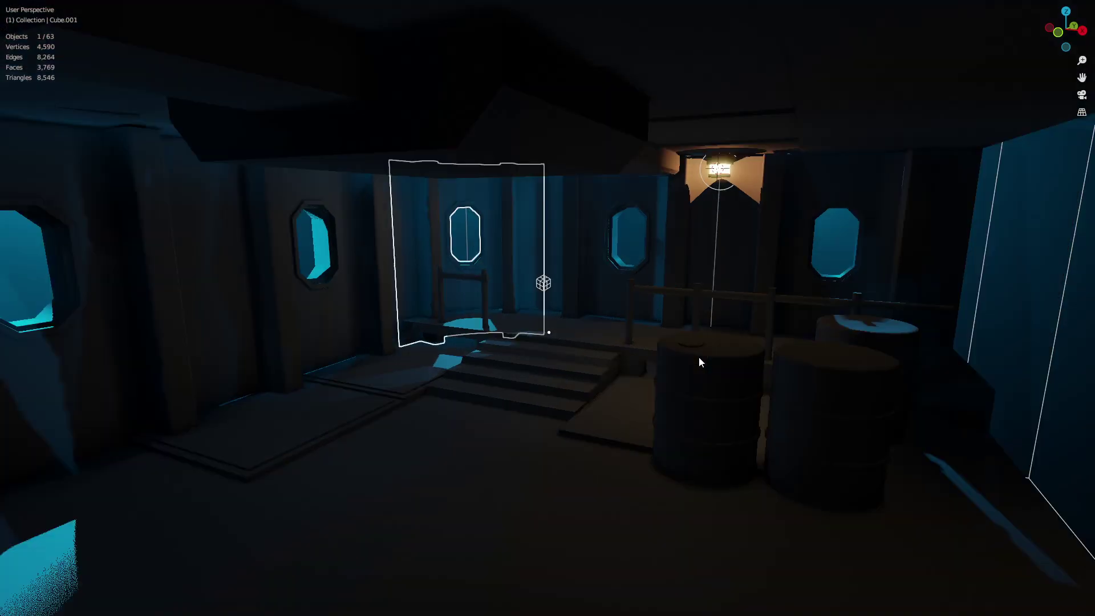
key("alt+a")
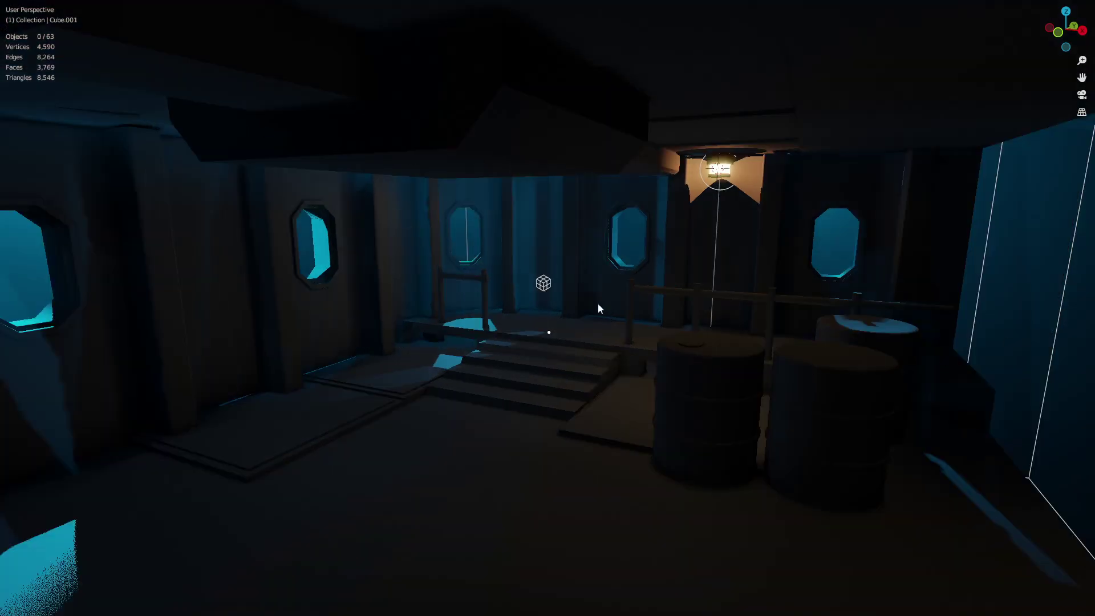
Restore the full interface and create a new file from the General template.
key("ctrl+alt+space")
left_click(25, 8)
mouse_move(61, 26)
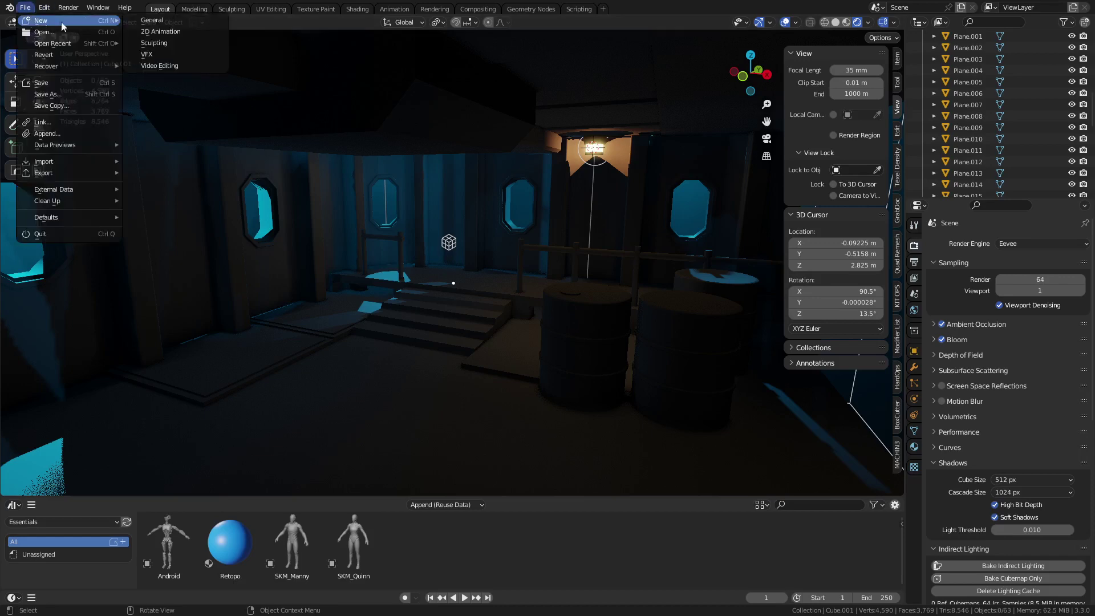
left_click(210, 21)
left_click(575, 329)
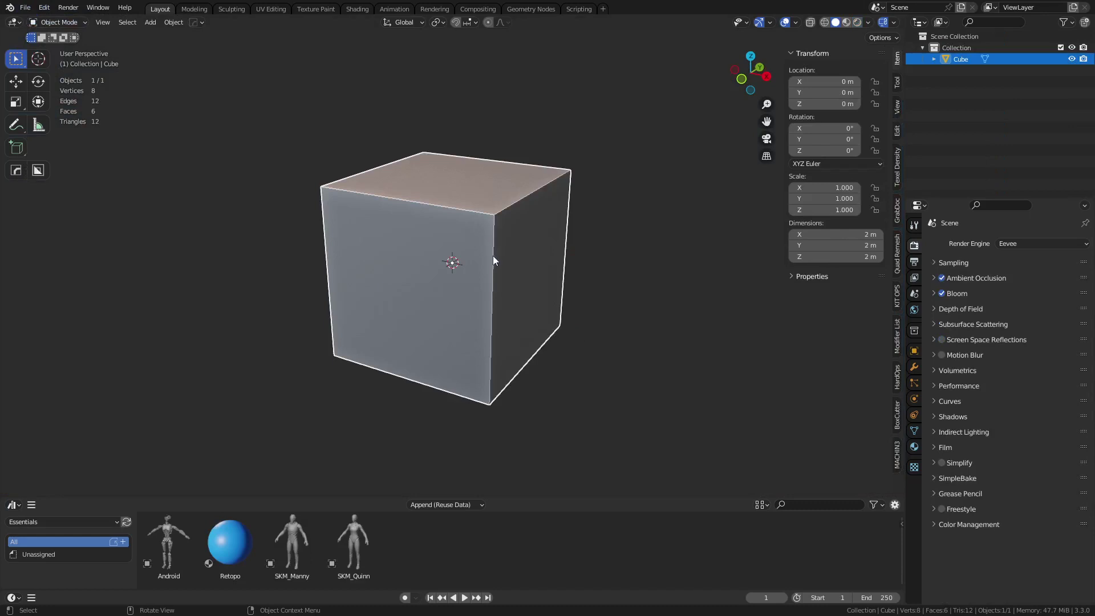
Enter Edit Mode on the default cube and move its negative Y face 0.9 m inward along Y.
key("x")
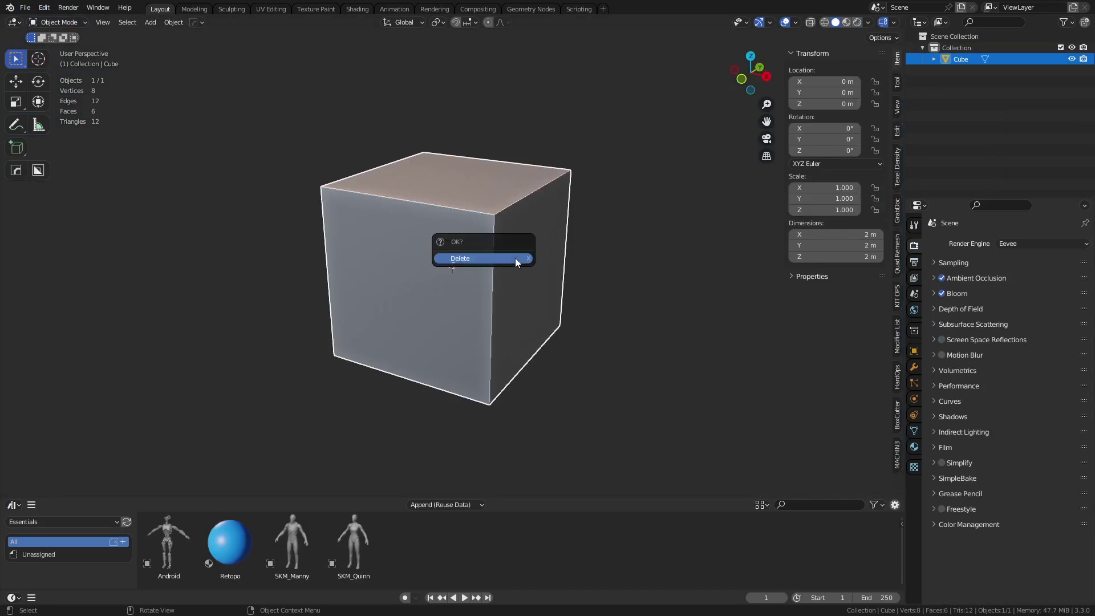
key("ctrl+Tab")
left_click(593, 315)
key("KP_3")
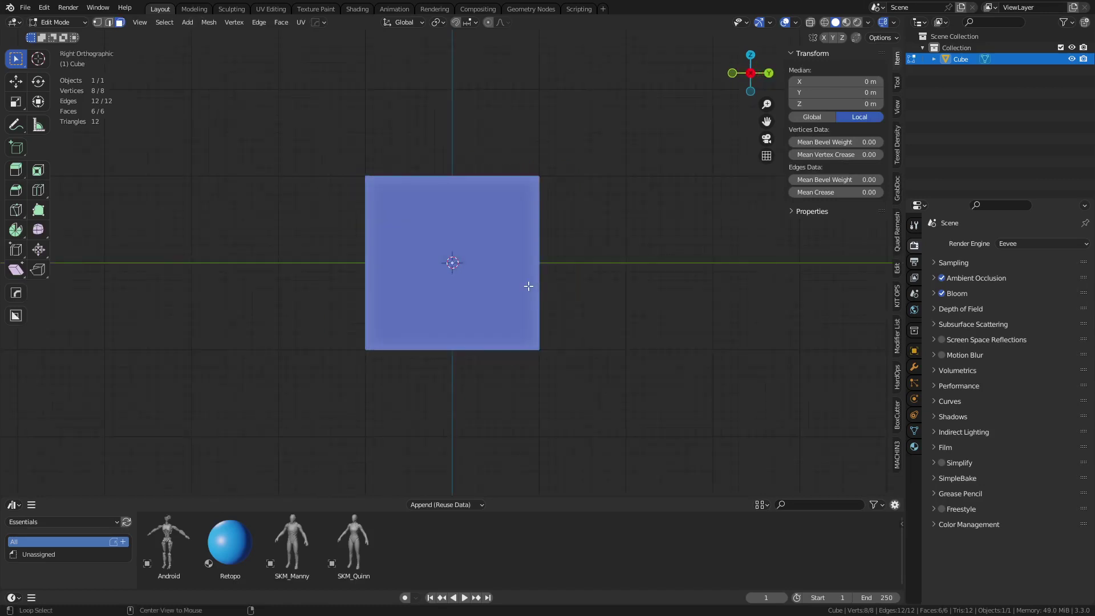
left_click_drag(325, 378, 401, 136)
key("g")
key("y")
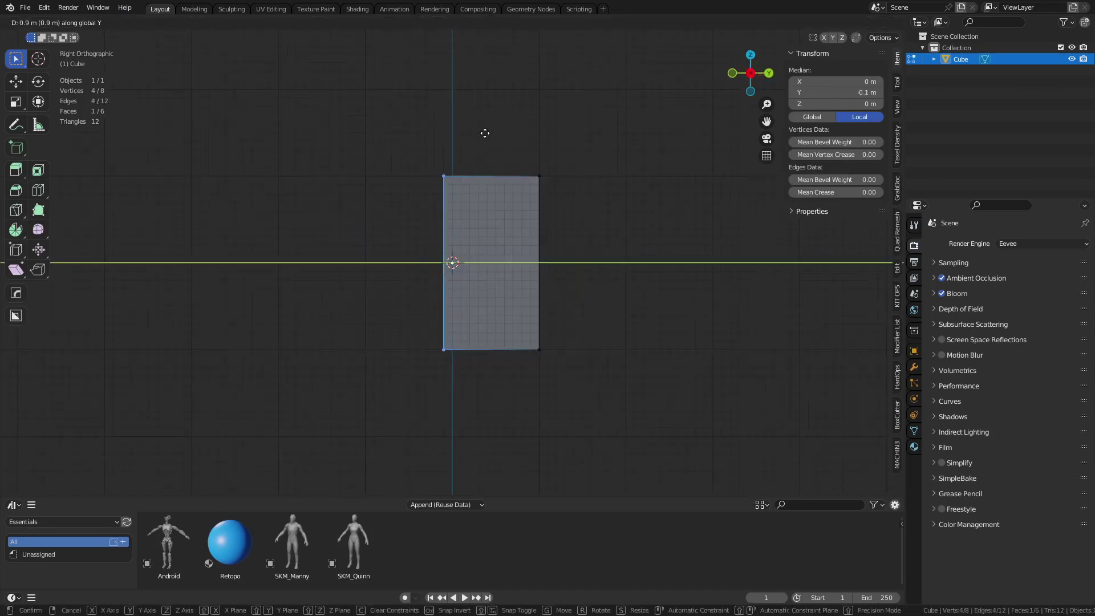
left_click(486, 134)
Move the positive Y face to the origin and the negative Y face by -0.1 m, giving a 0.2 m thick slab.
left_click_drag(518, 379, 572, 171)
key("g")
key("y")
left_click(487, 183)
left_click_drag(376, 384, 449, 161)
key("g")
key("y")
left_click(445, 172)
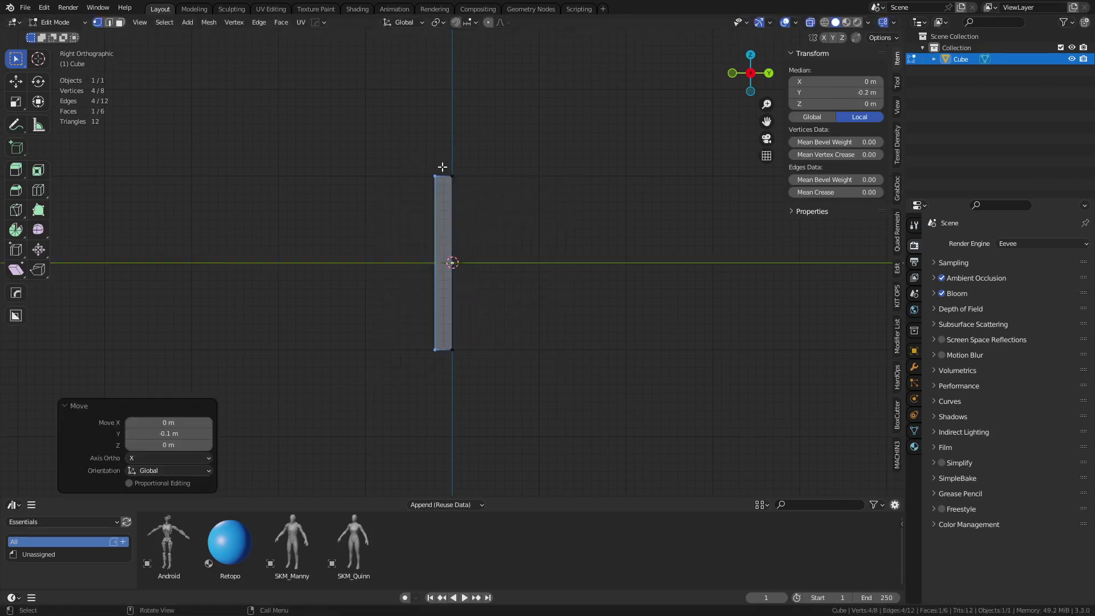
Raise the slab's top face 2 m and its bottom face 1 m along Z for a 3 m height.
scroll(342, 220, "down", 4)
middle_click_drag(354, 223, 493, 260)
left_click_drag(374, 260, 574, 173)
key("g")
key("z")
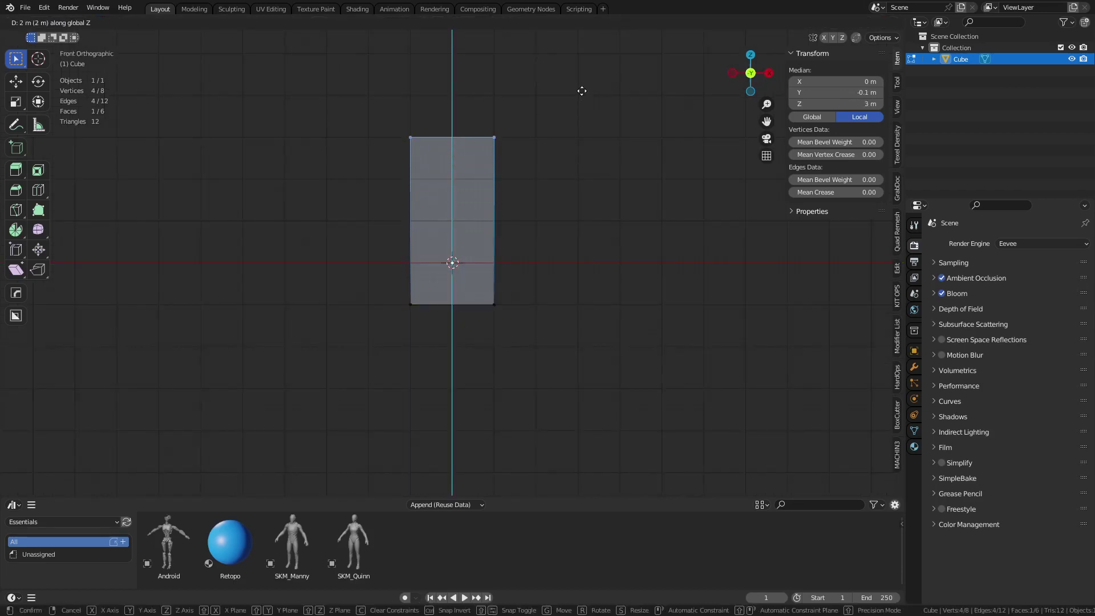
left_click(582, 91)
left_click_drag(398, 348, 529, 268)
key("g")
key("z")
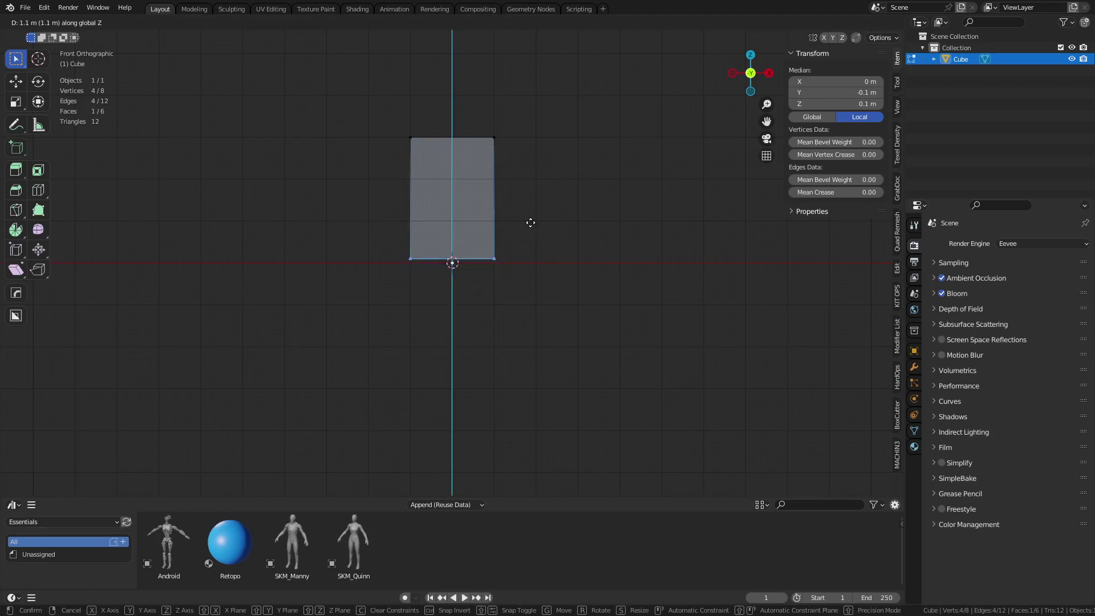
left_click(531, 226)
Deselect the slab in Object Mode and reopen its mesh for editing in the orthographic top view.
key("ctrl+Tab")
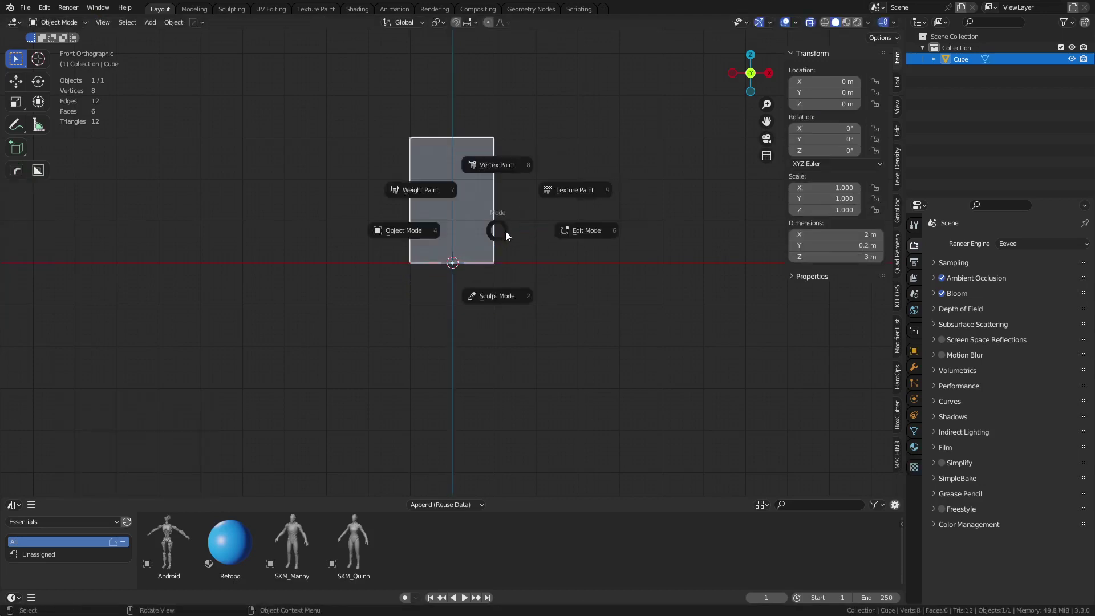
key("ctrl+Tab")
left_click(460, 241)
left_click(529, 265)
scroll(522, 265, "up", 2)
middle_click_drag(541, 200, 513, 377, "alt")
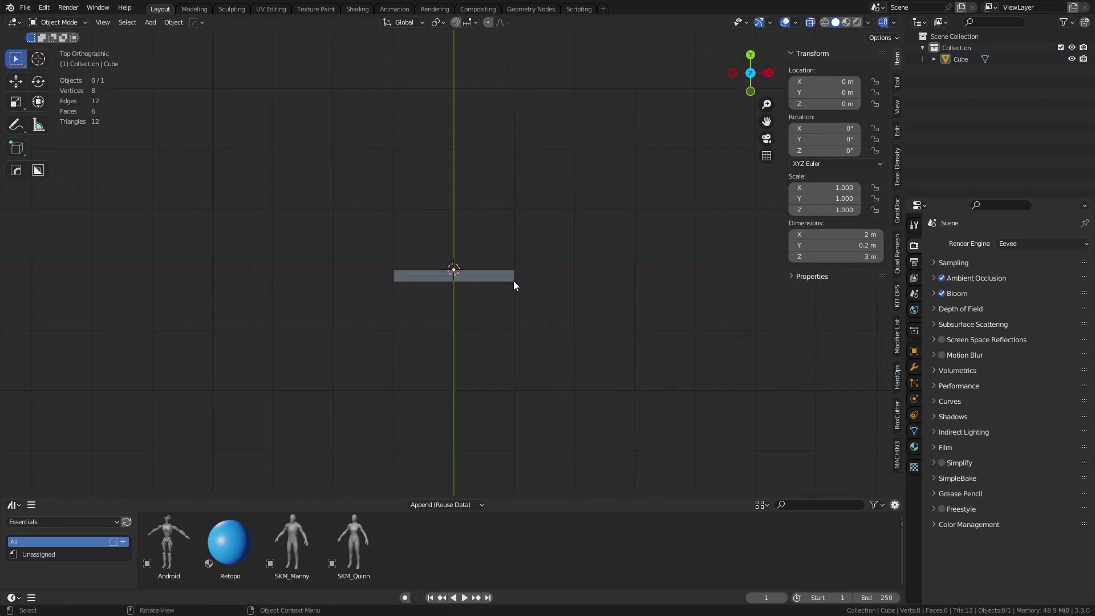
middle_click_drag(501, 285, 517, 274, "shift")
key("Tab")
left_click(472, 306)
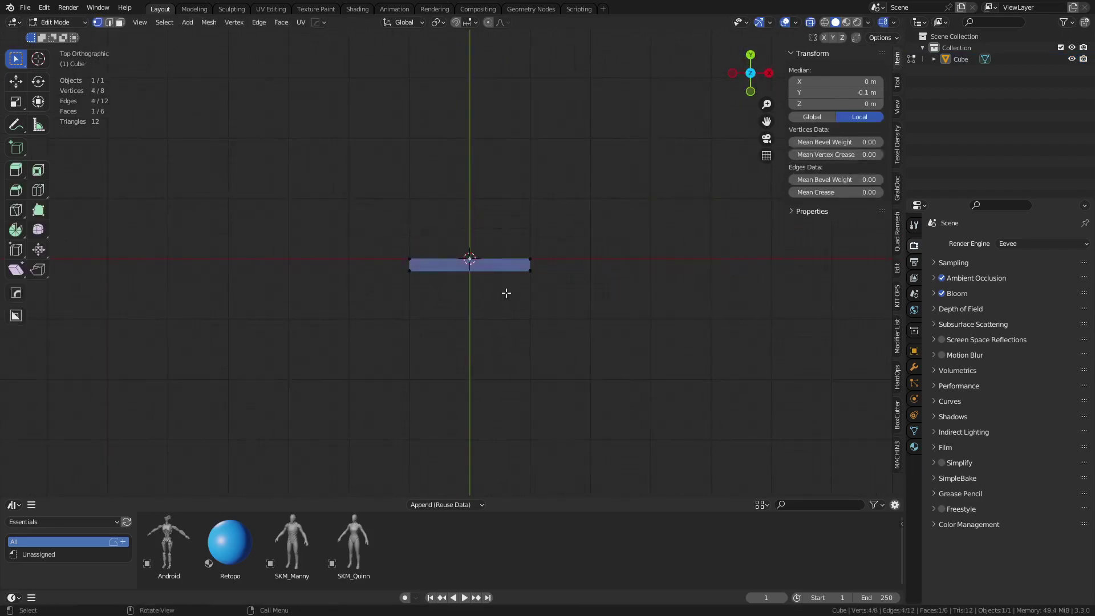
Try to move the upper corner vertices at the slab's negative X end by -1 m along X.
left_click_drag(404, 306, 430, 234)
key("g")
key("y")
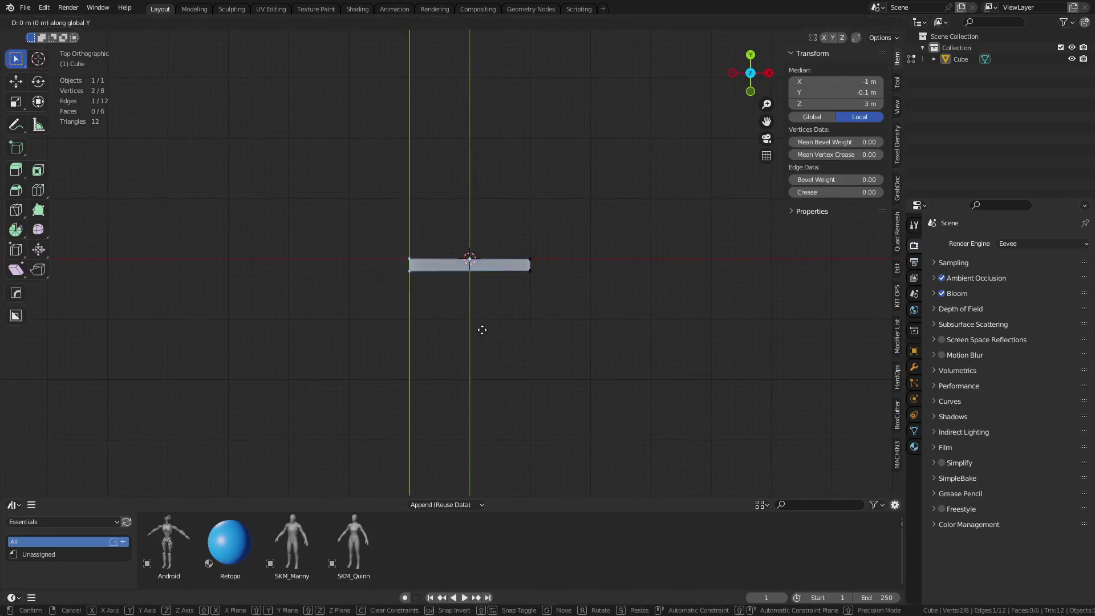
key("x")
left_click(424, 328)
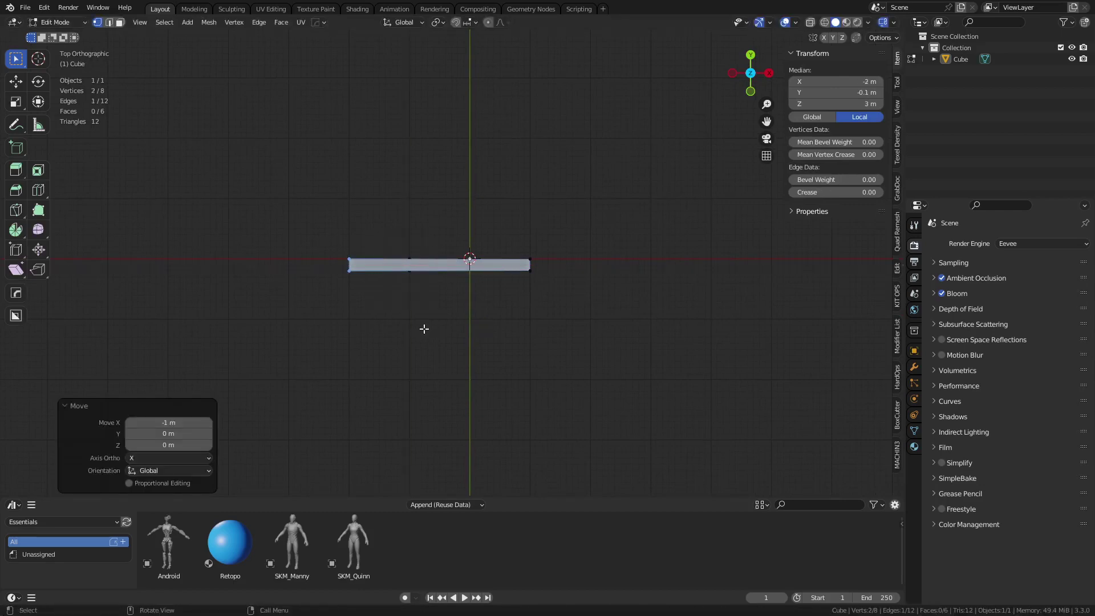
left_click(396, 369)
middle_click_drag(487, 391, 509, 364)
key("ctrl+z")
key("ctrl+z")
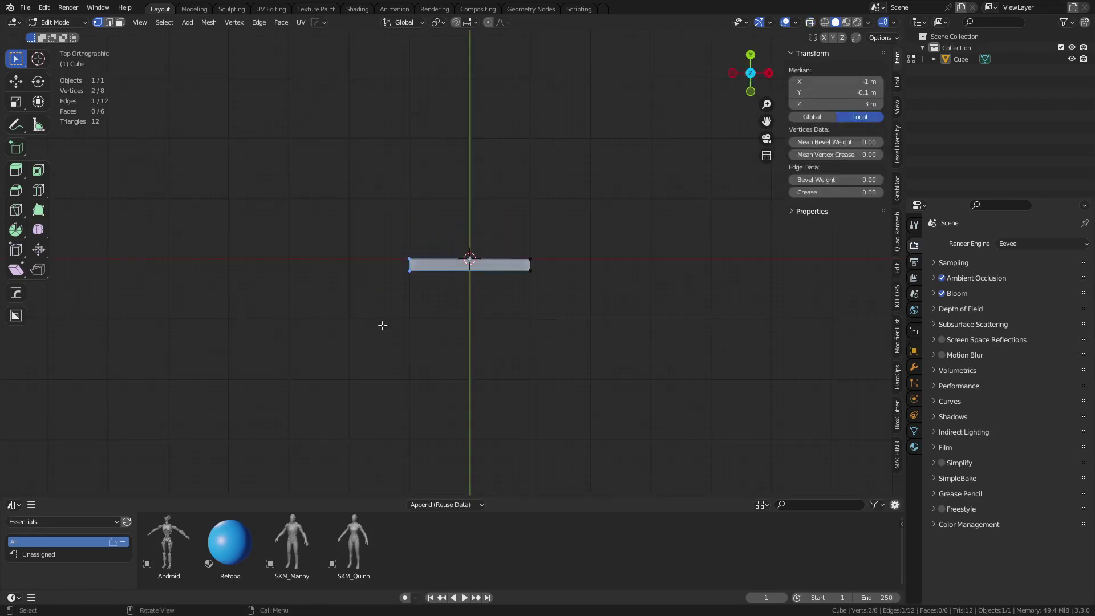
Move all vertices at the slab's negative X end by -1 m along X and return to Object Mode.
left_click_drag(395, 304, 443, 246)
key("g")
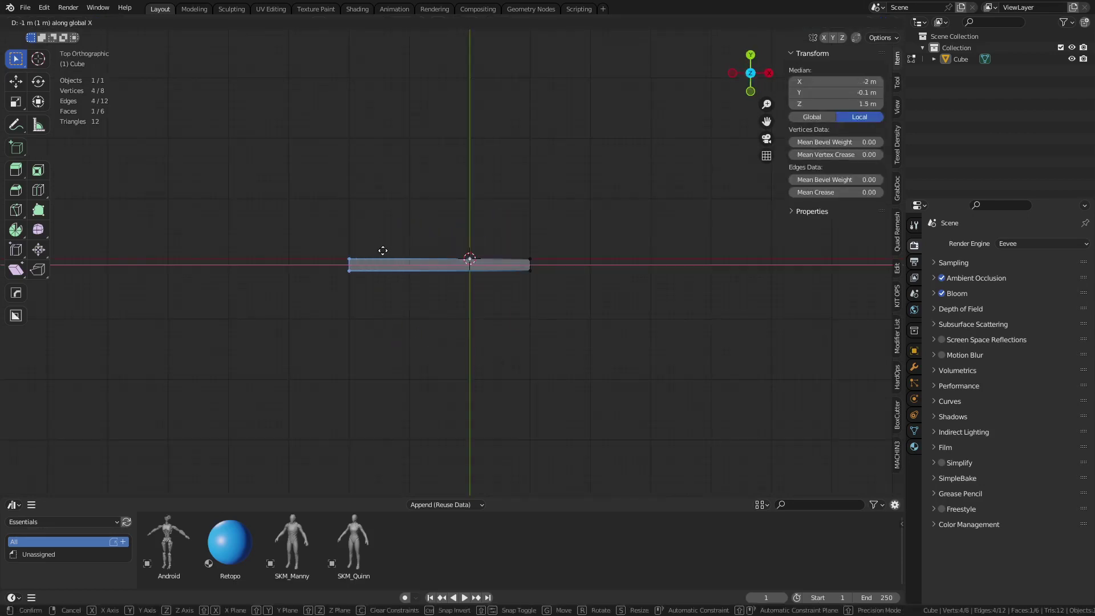
left_click(380, 250)
key("Tab")
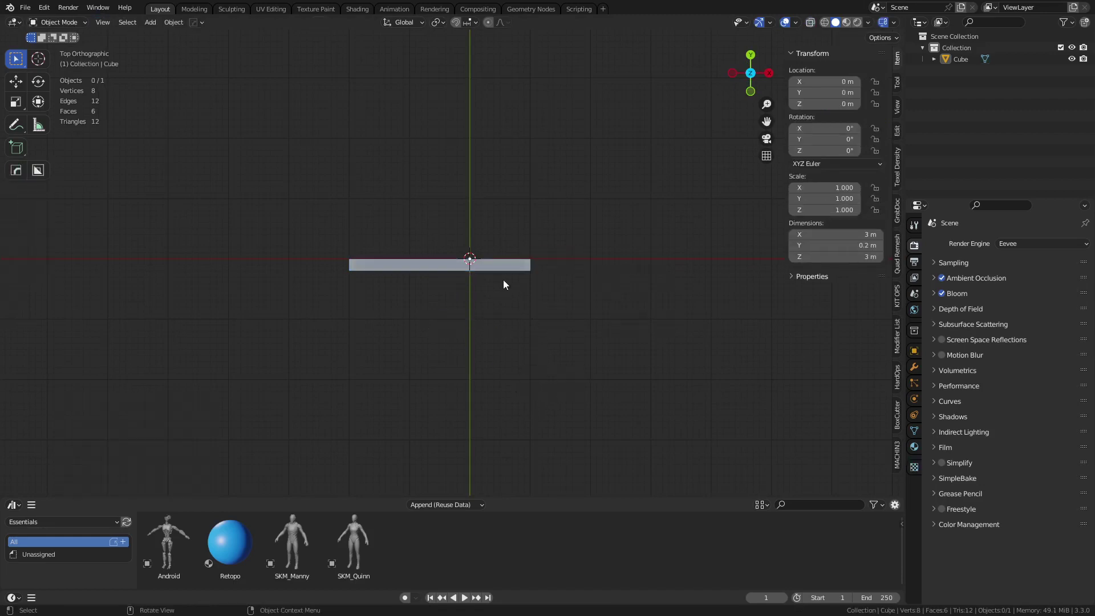
Move the whole slab mesh -1 m along X in Edit Mode to align its end with the origin.
key("ctrl+Tab")
left_click(544, 287)
type("agyx")
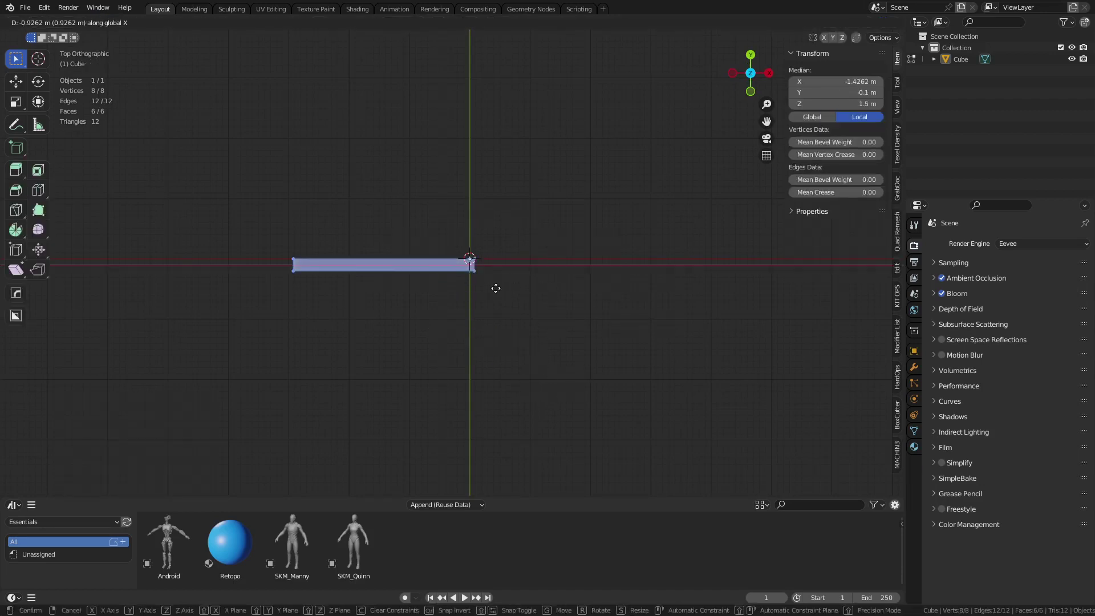
type("-1")
key("Return")
scroll(542, 315, "up", 5)
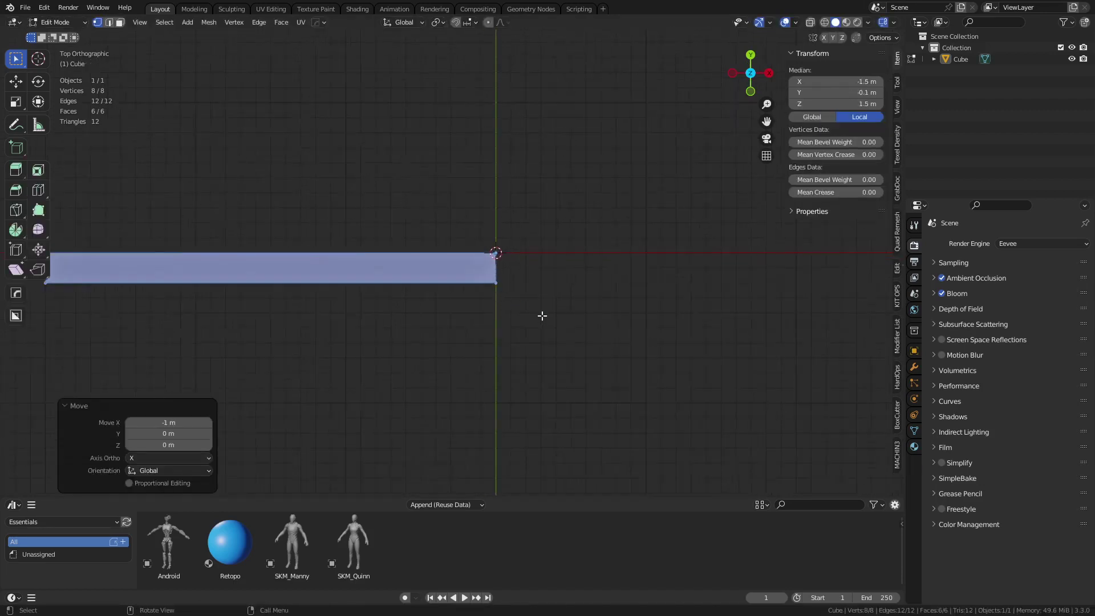
scroll(542, 316, "up", 4)
Set snapping to Absolute Grid and leave Edit Mode with the slab deselected.
key("ctrl+shift+Tab")
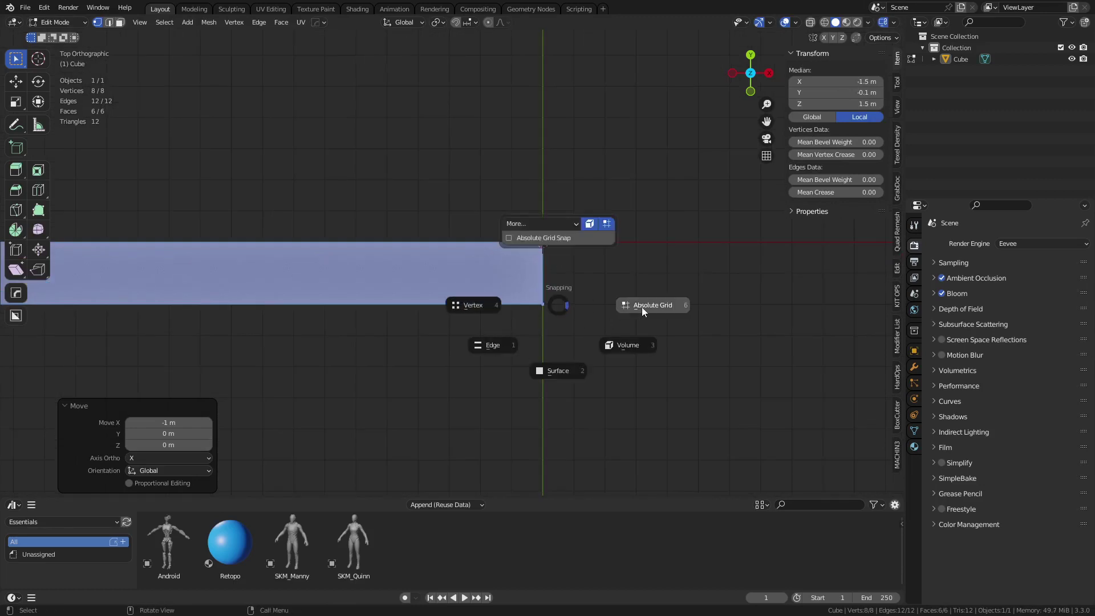
left_click(642, 307)
scroll(574, 298, "down", 1)
scroll(557, 245, "up", 2)
scroll(562, 302, "down", 3)
middle_click_drag(565, 362, 537, 245, "alt")
scroll(533, 342, "up", 1, "alt")
scroll(532, 418, "down", 4)
key("Tab")
left_click(563, 329)
Select the slab and add a centred vertical loop cut through it in Edit Mode.
middle_click_drag(562, 328, 445, 319)
left_click(470, 281)
middle_click_drag(471, 282, 504, 276, "alt")
left_click(567, 308)
left_click(484, 265)
key("Tab")
scroll(504, 276, "up", 2)
key("ctrl+r")
left_click(462, 354)
right_click(462, 354)
Bevel the loop cut wide, and bevel the resulting edges into two narrow vertical strips near the wall's ends.
key("ctrl+b")
left_click(643, 359)
key("ctrl+b")
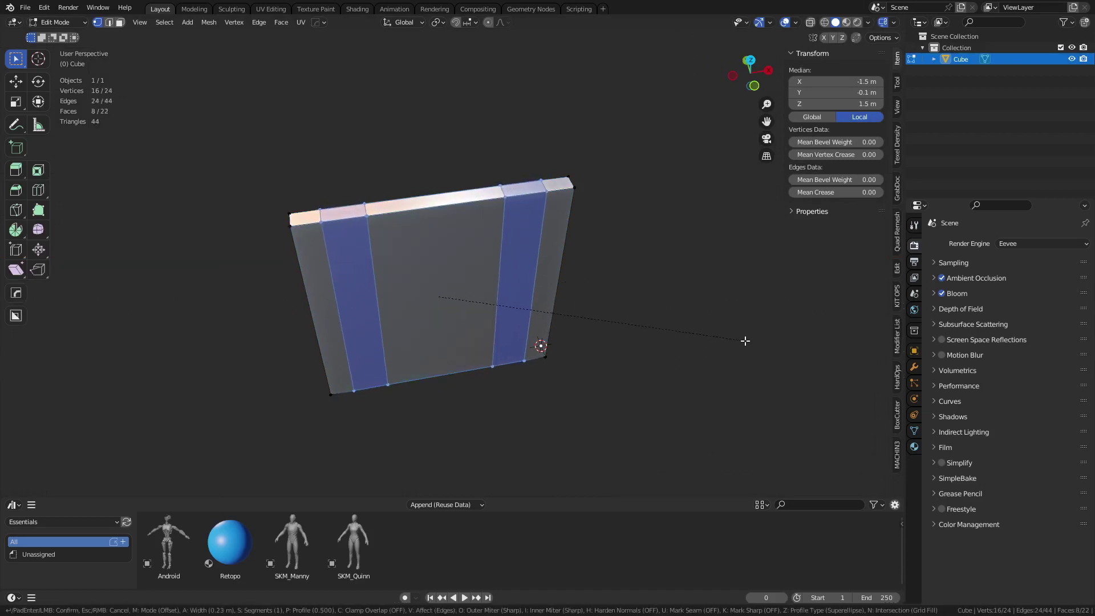
left_click(582, 331)
Extrude the front faces of the two narrow strips outward about 0.19 m to form columns.
left_click(366, 299)
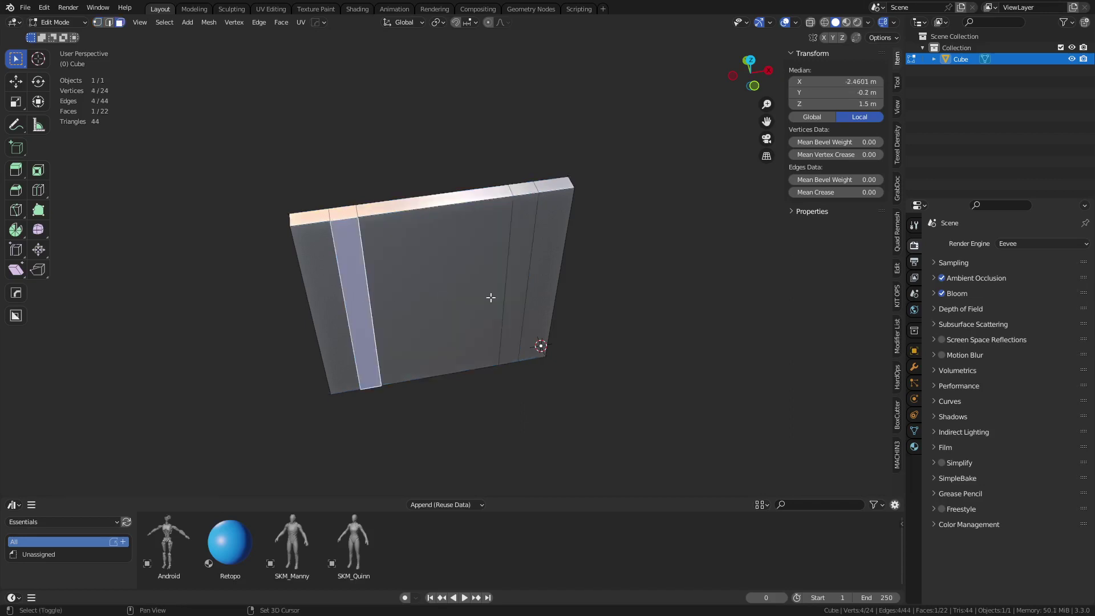
left_click(524, 288, "shift")
key("e")
left_click(527, 288)
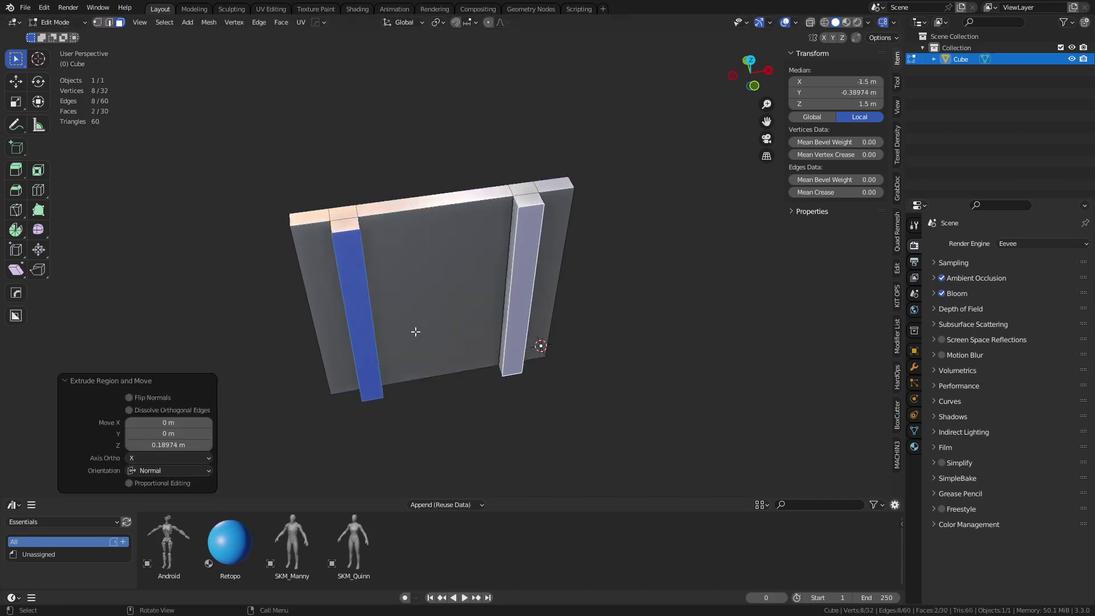
Add a centred vertical loop cut between the columns and bevel it to a width of about 0.45 m.
key("ctrl+r")
left_click(437, 377)
right_click(438, 377)
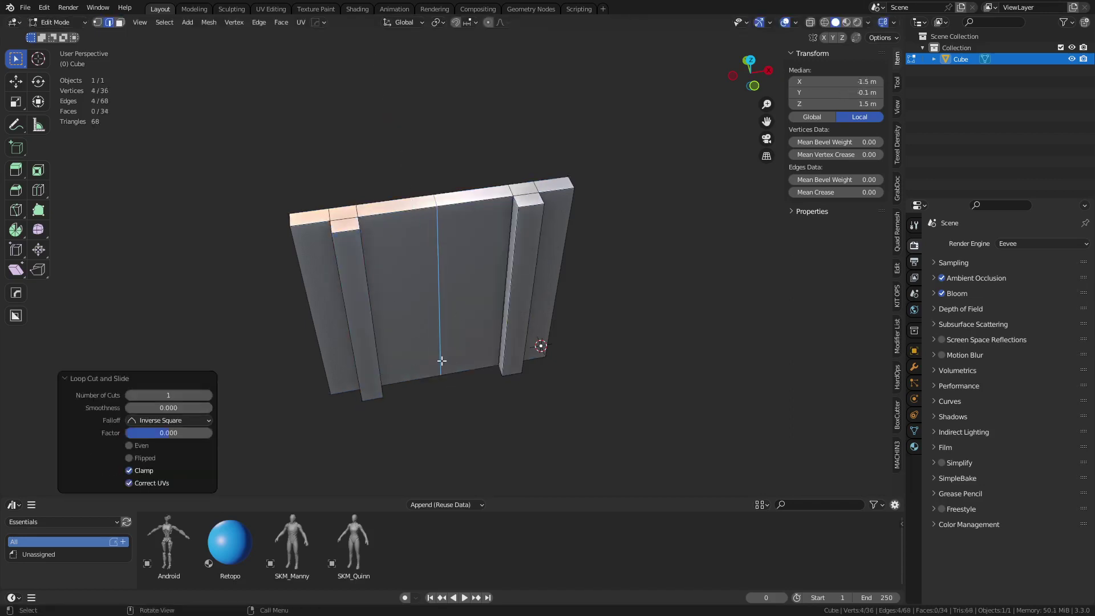
key("ctrl+b")
left_click(573, 384)
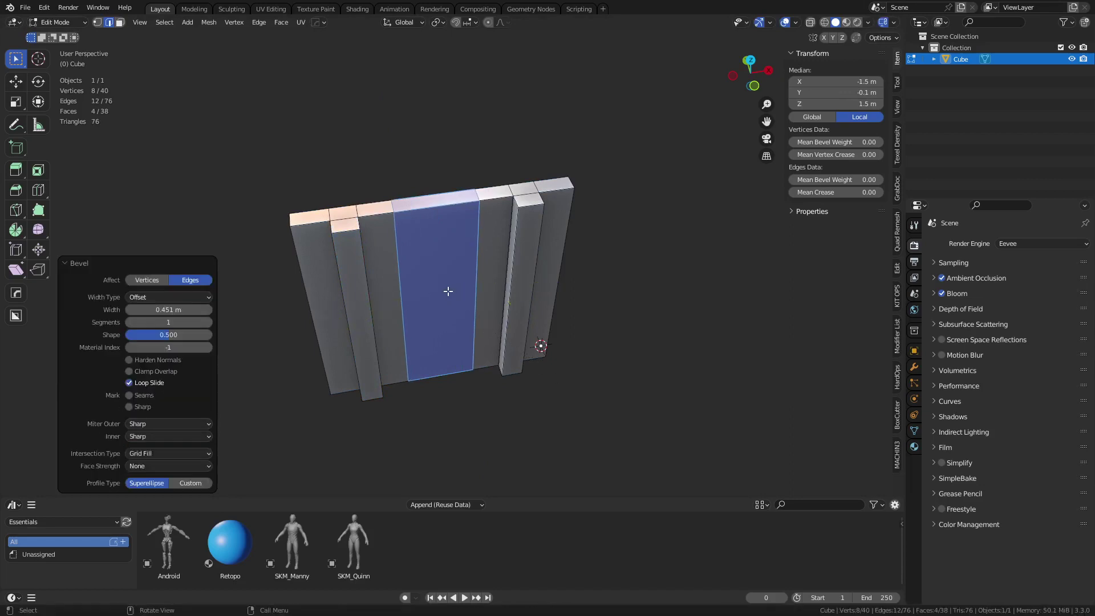
Bevel a horizontal loop cut above mid-height into a wide band and select the front face where it crosses the centre strip.
key("ctrl+r")
left_click(416, 311)
left_click(423, 298)
key("ctrl+b")
left_click(639, 395)
left_click(438, 267)
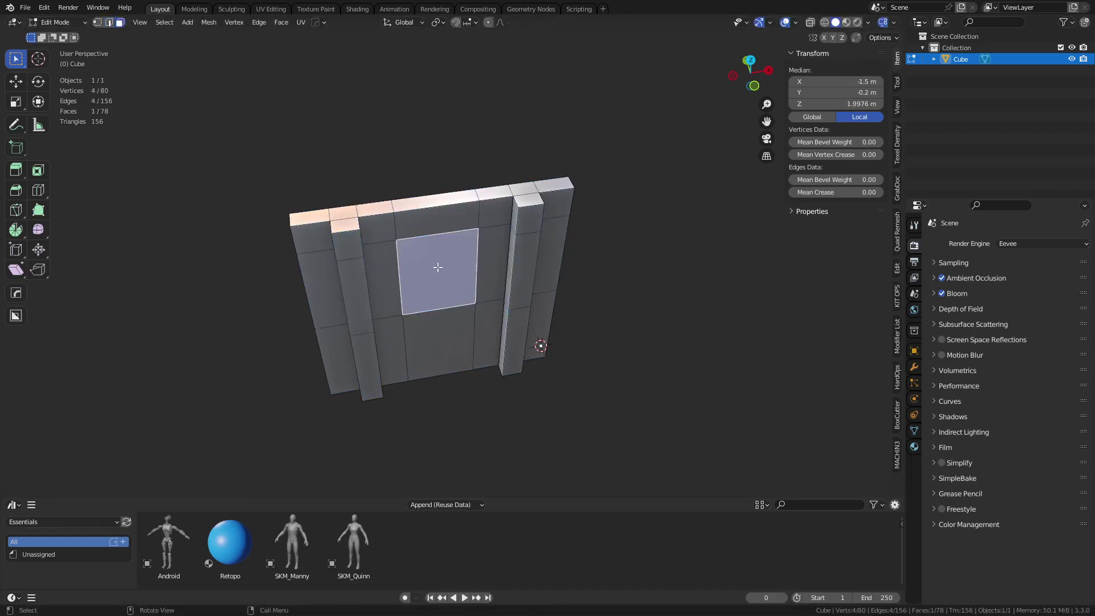
Try to inset only the front centre face of the wall.
key("i")
left_click(629, 393)
key("ctrl+z")
Inset the front and rear centre faces together by about 0.19 m and bridge them into a window opening.
middle_click_drag(414, 313, 697, 357)
left_click(449, 288, "shift")
key("i")
left_click(672, 377)
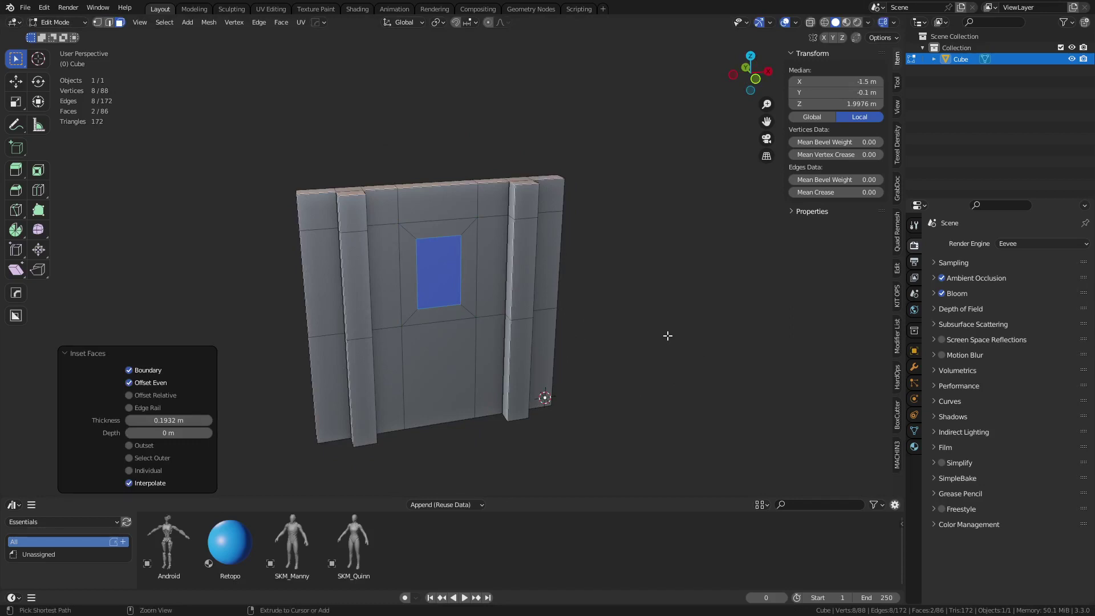
key("ctrl+e")
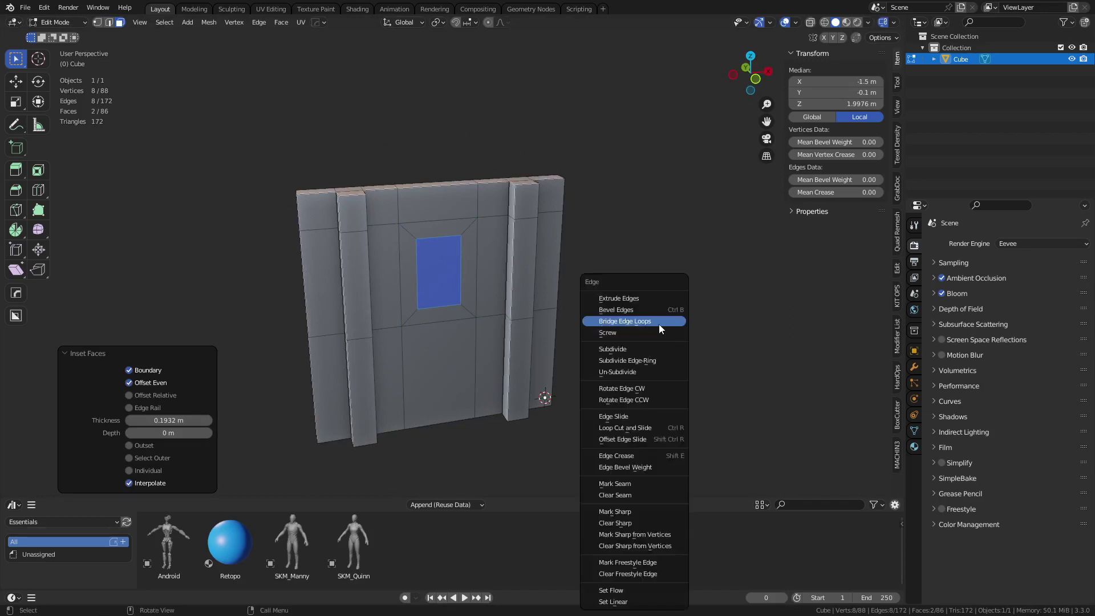
left_click(659, 324)
Bevel the four inner corner edges of the window opening by about 0.1 m with one segment.
scroll(495, 315, "up", 4)
key("2")
left_click(459, 325, "alt")
left_click(461, 330, "ctrl+alt")
middle_click_drag(461, 330, 412, 244)
middle_click_drag(463, 277, 603, 352)
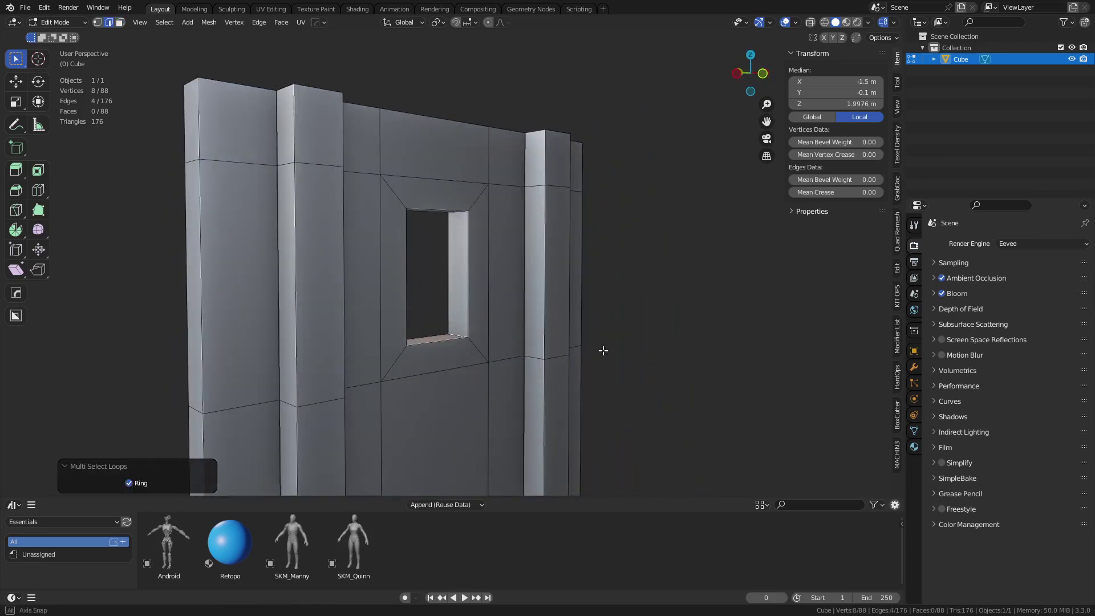
key("ctrl+b")
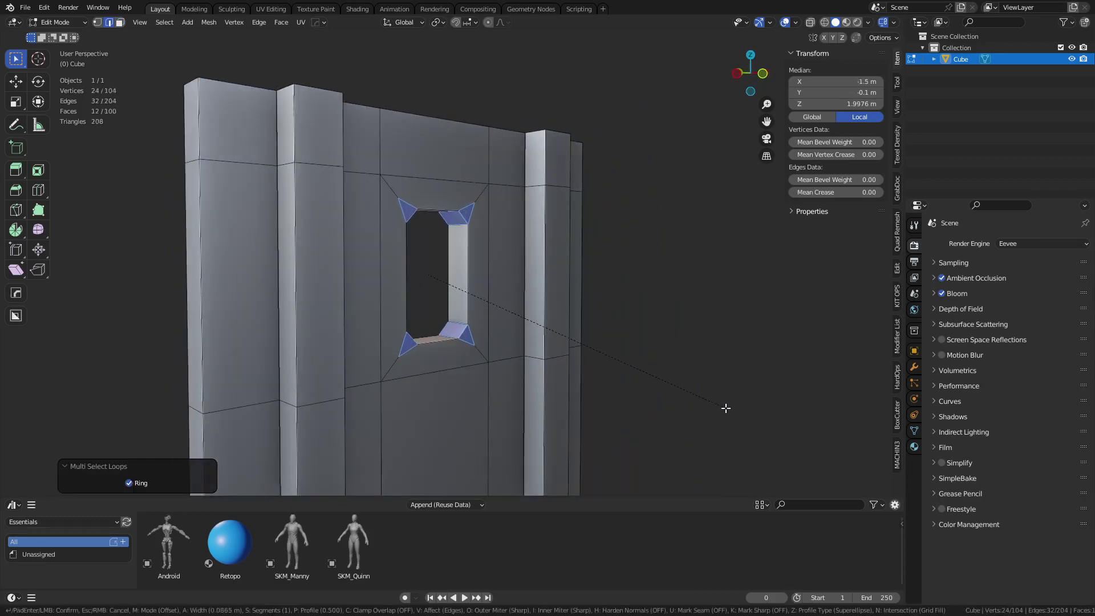
left_click(743, 416)
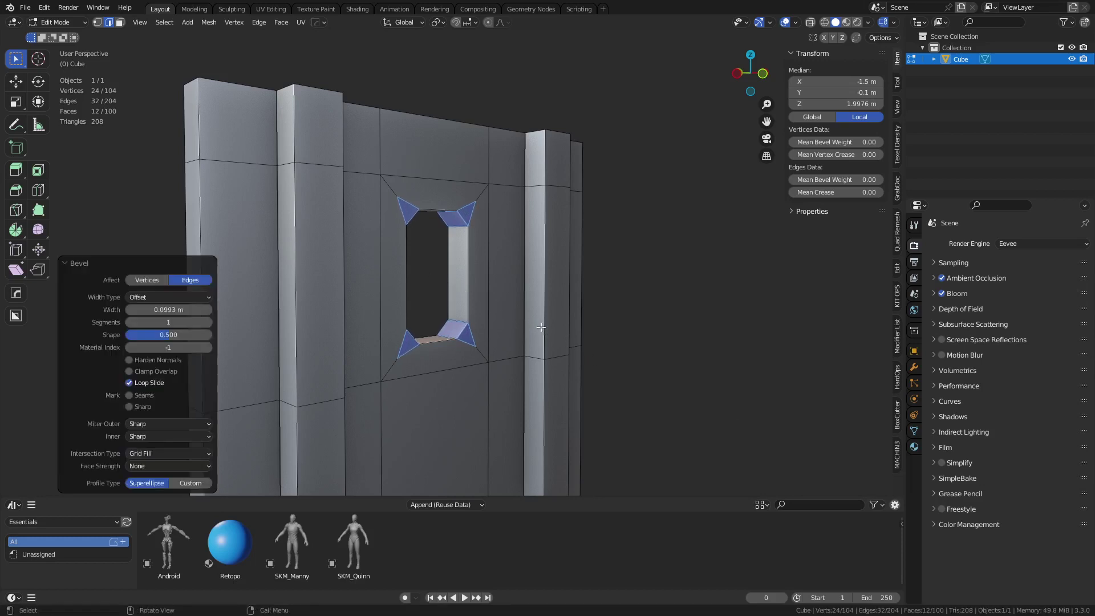
Outset the ring of inner faces in the window opening by about 0.056 m to form a border around the opening.
middle_click_drag(743, 416, 499, 341)
key("a")
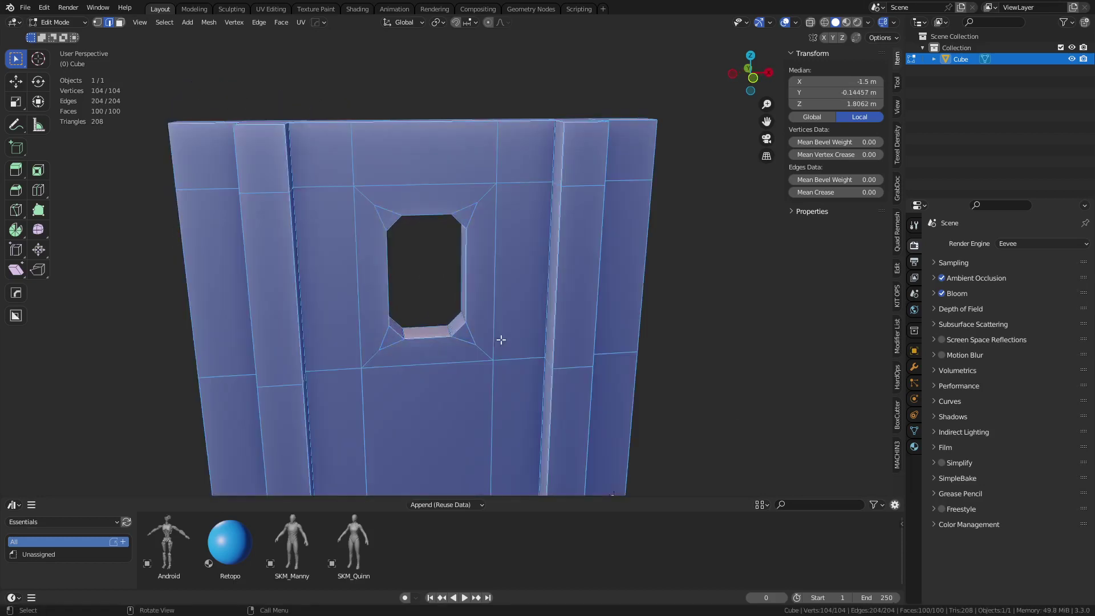
right_click(505, 341)
left_click(423, 337)
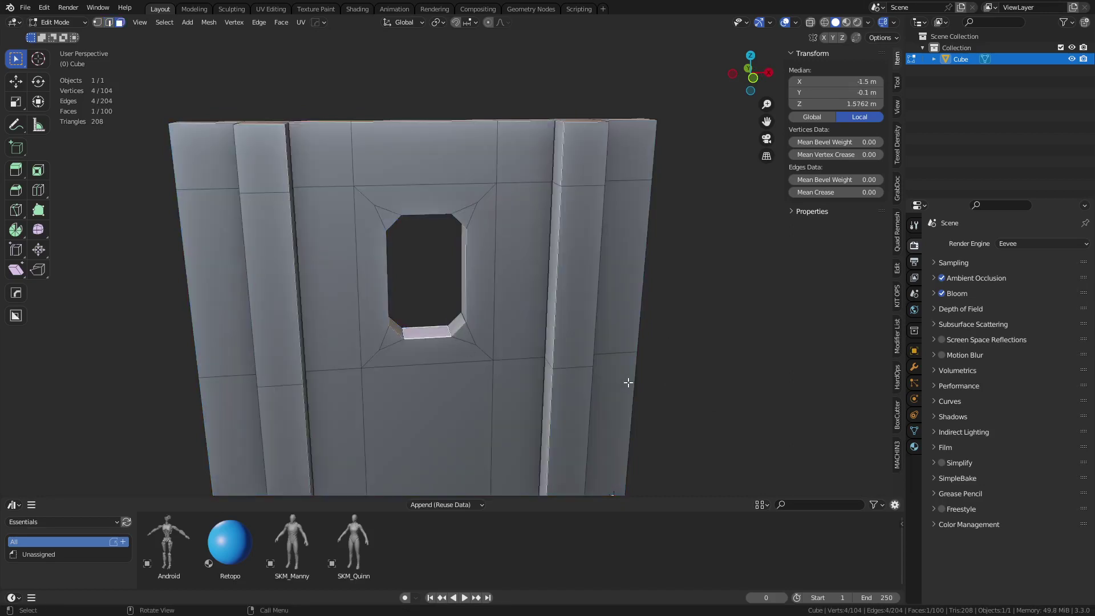
middle_click_drag(627, 382, 501, 452)
left_click(452, 329, "alt")
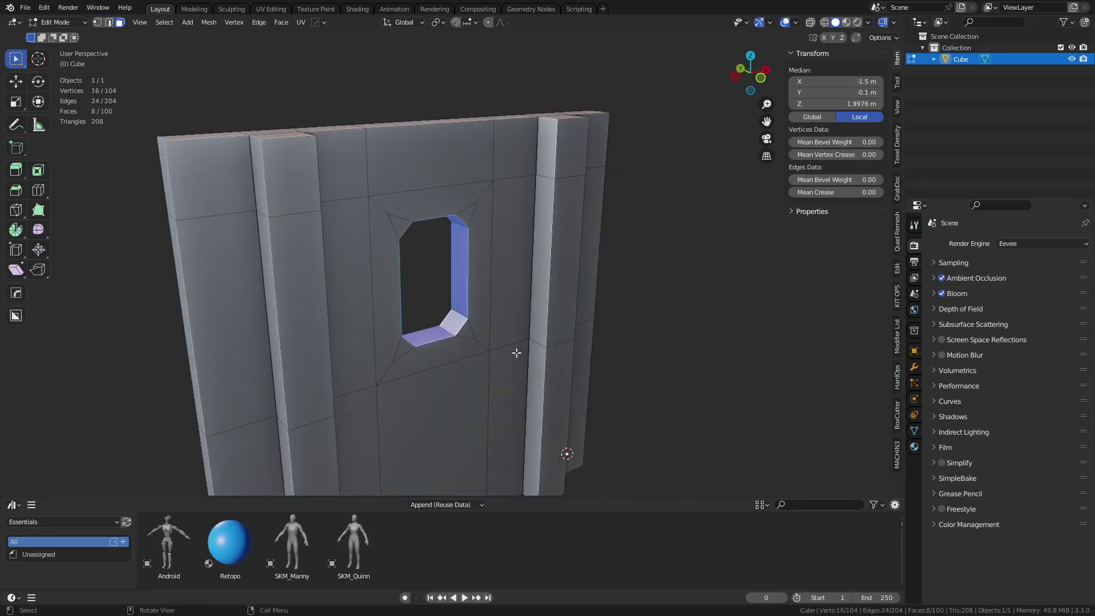
key("i")
key("o")
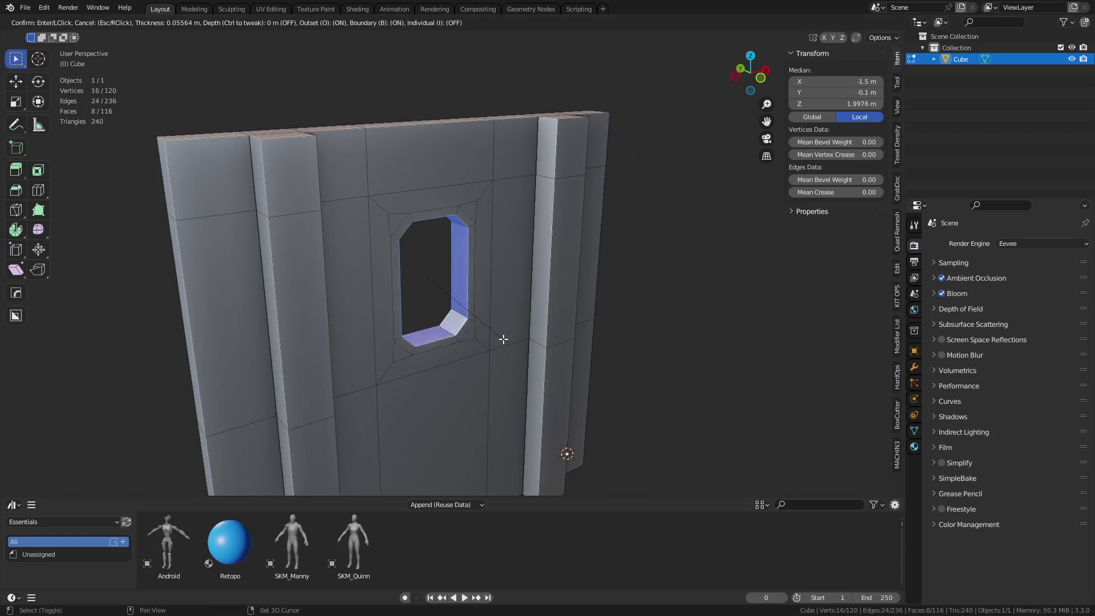
left_click(503, 338)
Slide the two left border corner vertices around the window fully onto the outer corners of the surrounding face.
left_click(368, 195)
key("shift+v")
left_click(367, 327)
left_click(393, 362)
key("g")
key("g")
left_click(385, 46)
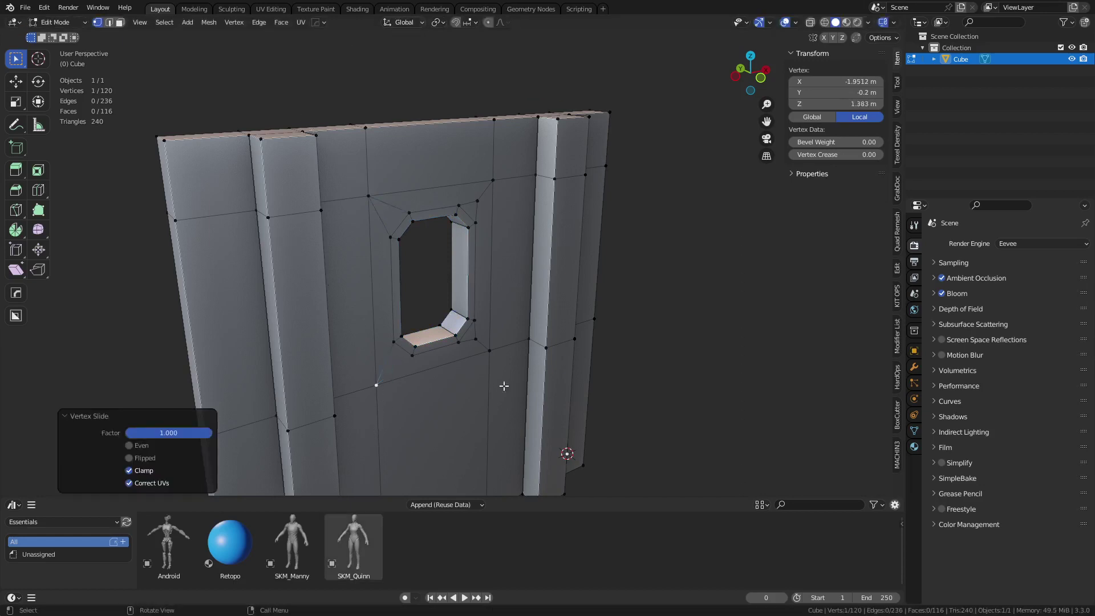
Slide the two right border corner vertices around the window fully onto their neighbouring outer corners.
left_click(483, 349)
key("shift+v")
key("shift+v")
left_click(491, 349)
left_click(477, 200)
key("shift+v")
key("Return")
Merge all of the wall's vertices by distance at 0.0001 m.
key("a")
key("m")
left_click(531, 251)
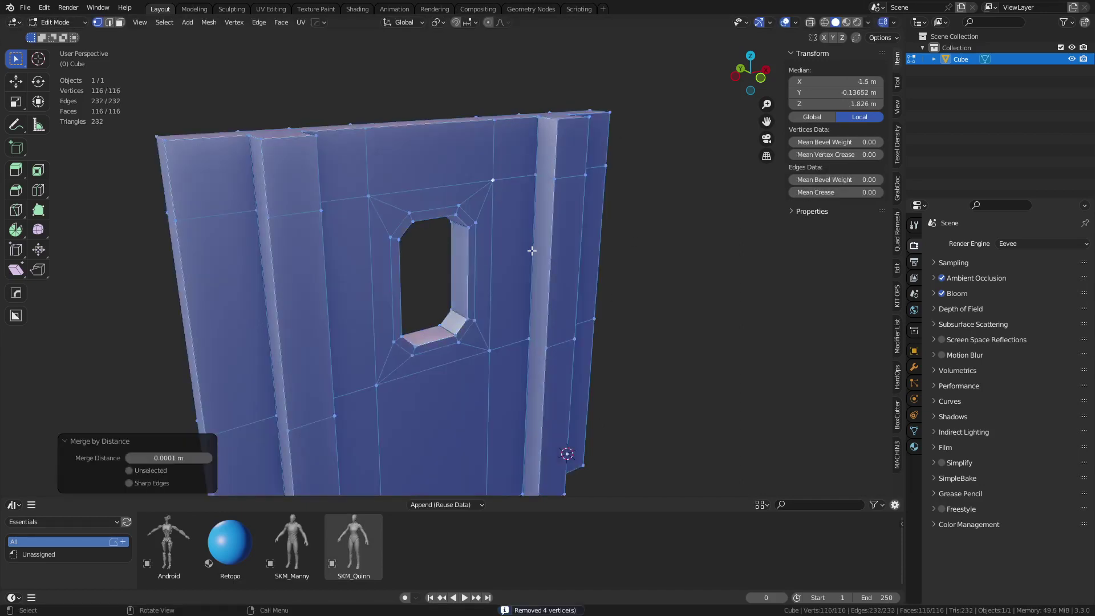
middle_click_drag(450, 357, 471, 262)
key("ctrl+Tab")
left_click(453, 265)
key("shift+d")
key("z")
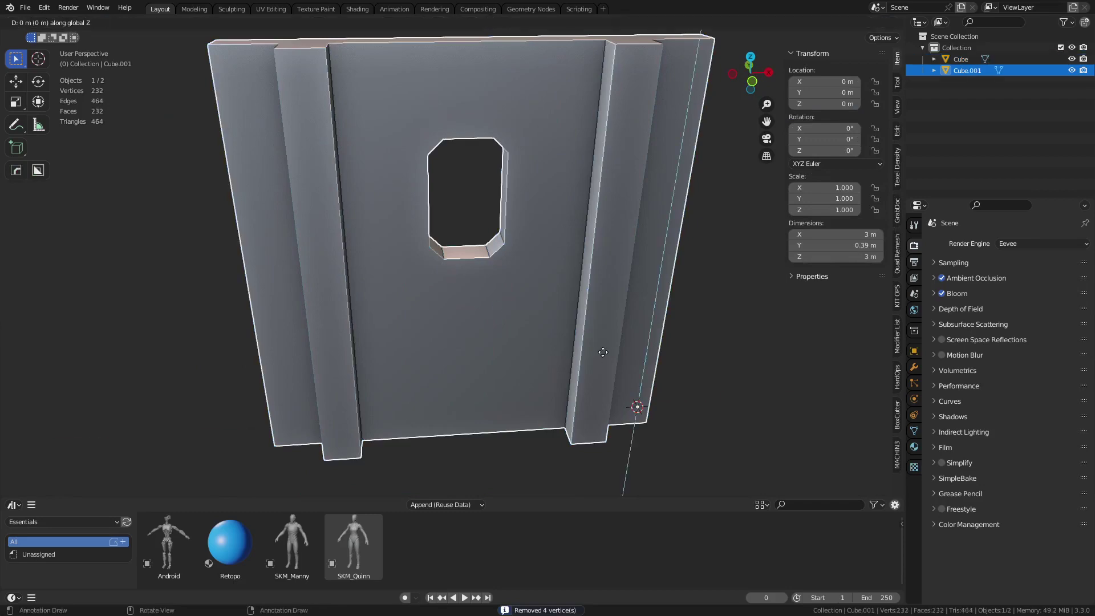
right_click(603, 352)
key("x")
left_click(503, 280)
left_click(501, 279)
Extrude the front ring of faces around the window opening outward by about 0.037 m to make a raised frame.
key("ctrl+Tab")
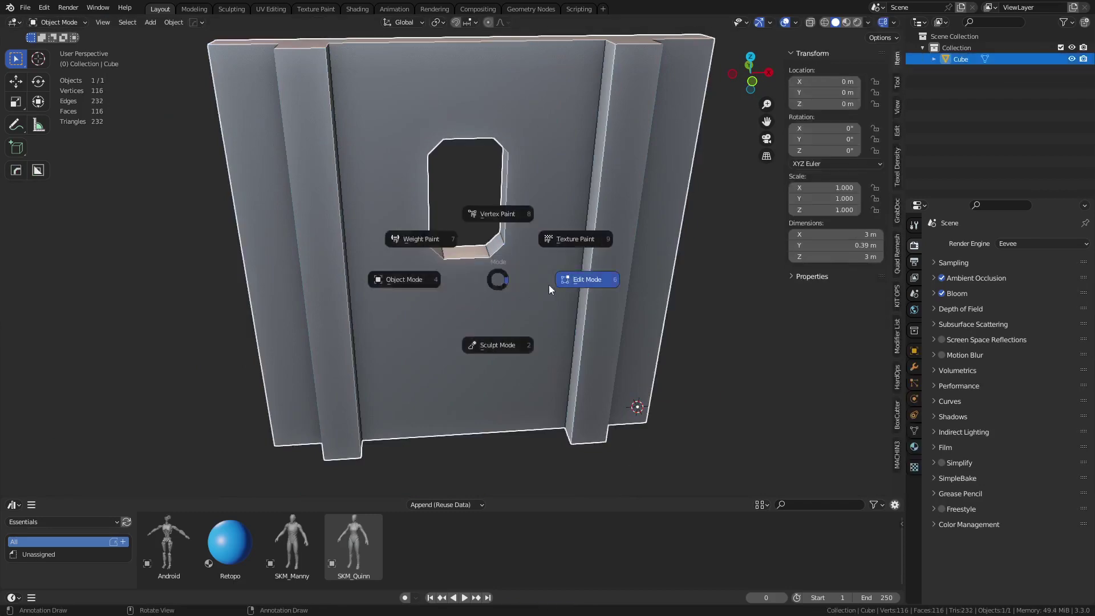
left_click(548, 290)
key("3")
left_click(494, 257, "alt")
key("i")
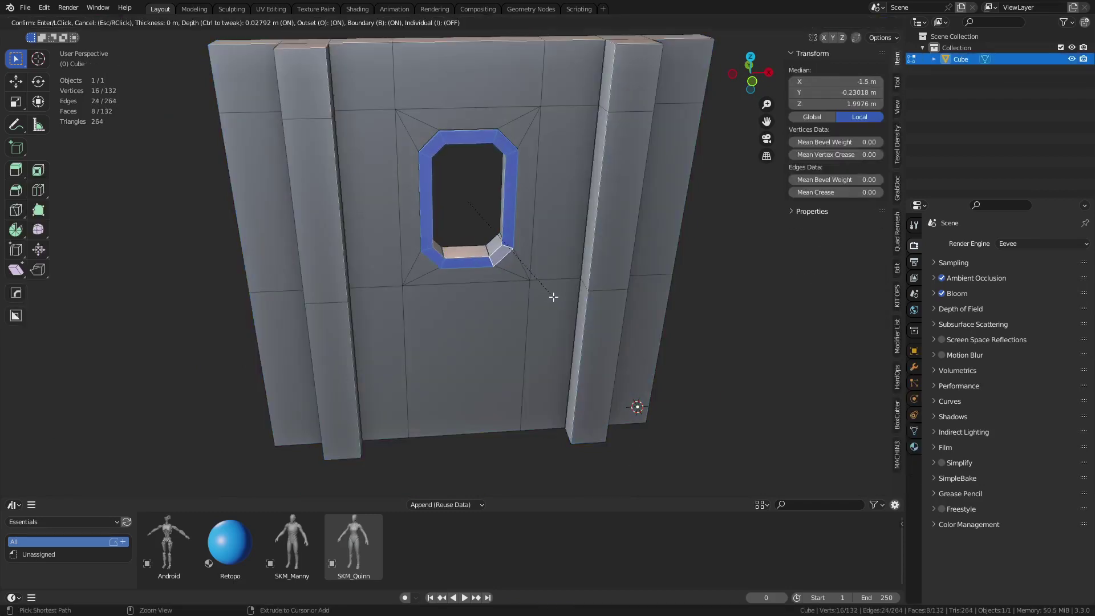
left_click(553, 296)
key("e")
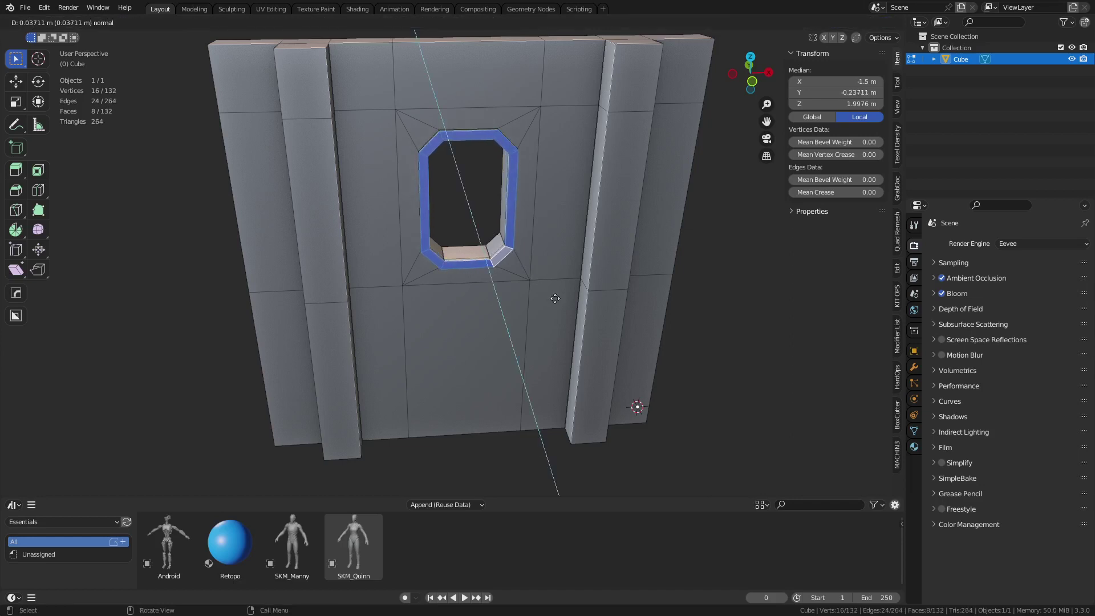
left_click(556, 298)
Add a centred loop cut inside the window opening and raise the rear ring of inner faces by about 0.02 m as a ledge.
key("ctrl+r")
left_click(489, 251)
right_click(488, 252)
left_click(490, 247, "alt")
key("i")
key("ctrl")
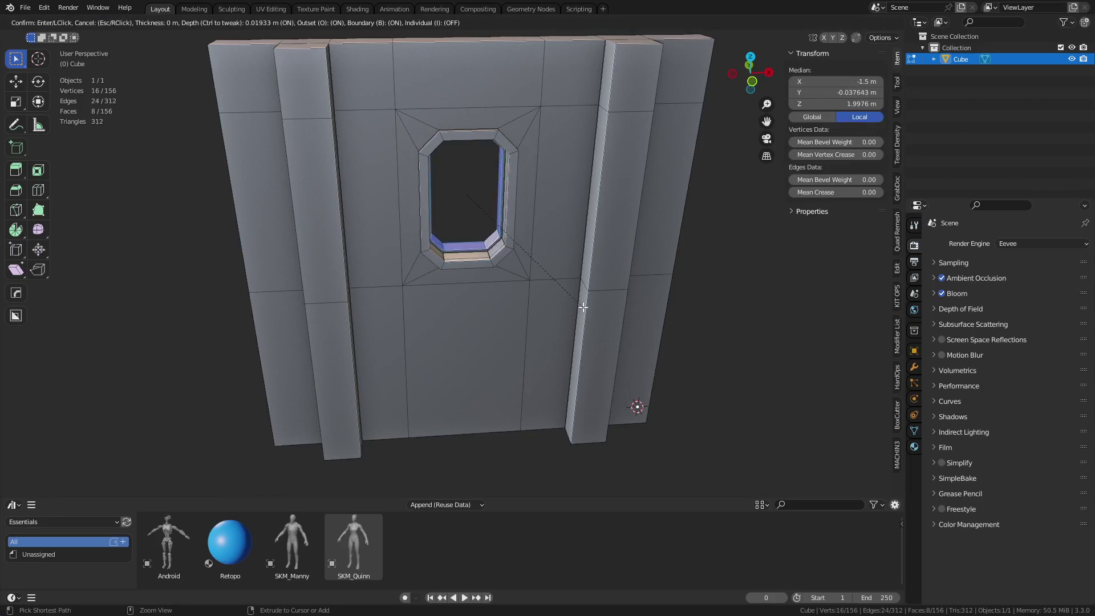
left_click(585, 309)
key("ctrl+Tab")
left_click(540, 307)
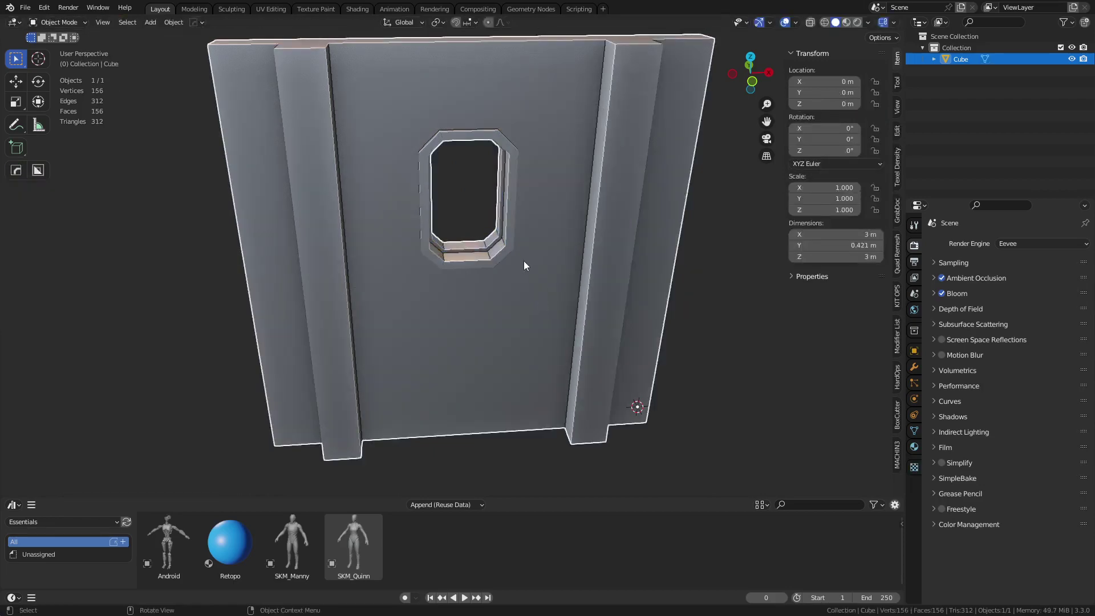
Shade the wall smooth with Auto Smooth at 30°.
middle_click_drag(532, 268, 552, 284)
scroll(574, 289, "up", 8)
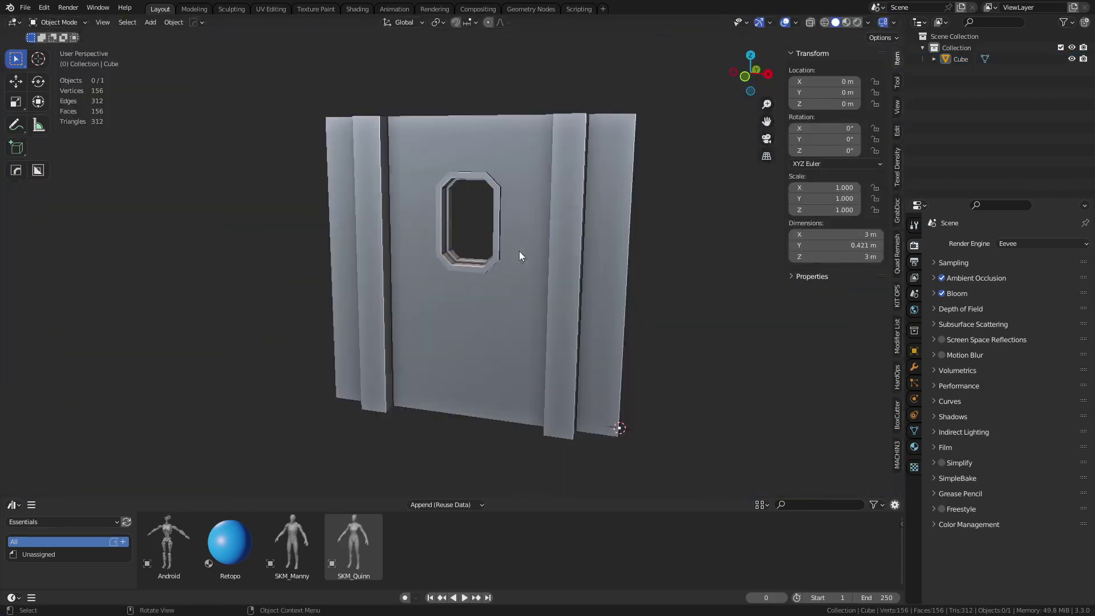
middle_click_drag(519, 251, 529, 300)
left_click(529, 289)
right_click(476, 290)
left_click(476, 291)
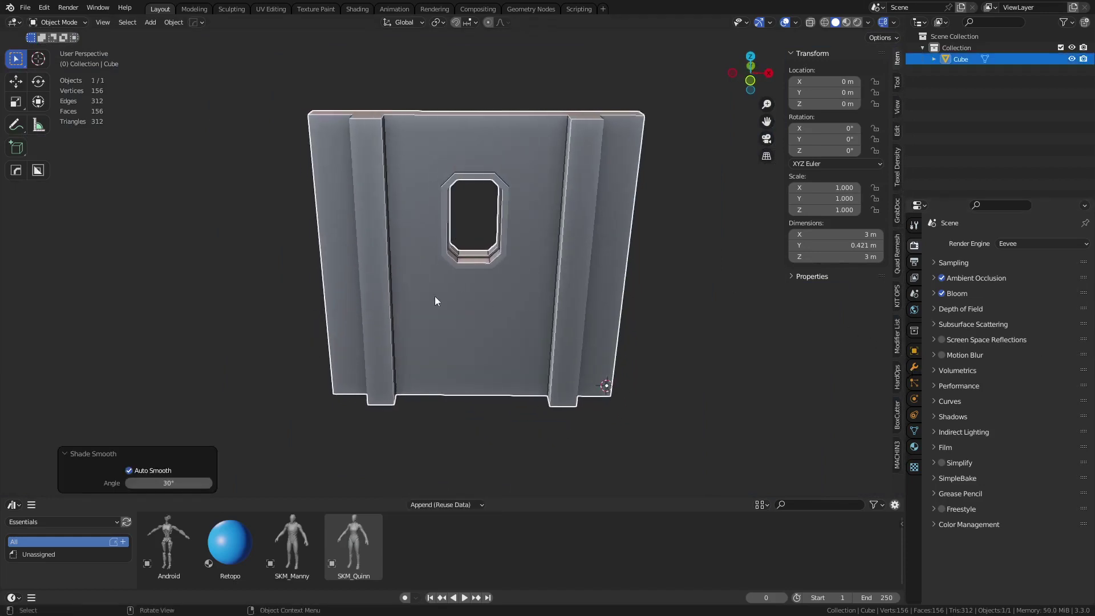
Bevel the columns' vertical edges and the window frame's edge loops by about 0.011 m with one segment.
key("Tab")
left_click(384, 274)
left_click(381, 280, "alt")
left_click(364, 319, "alt+shift")
left_click(559, 331, "alt+shift")
left_click(581, 330, "alt+shift")
middle_click_drag(526, 277, 530, 283)
scroll(520, 282, "up", 4)
left_click(445, 261, "alt+shift")
left_click(449, 255, "alt+shift")
key("ctrl+b")
left_click(556, 285)
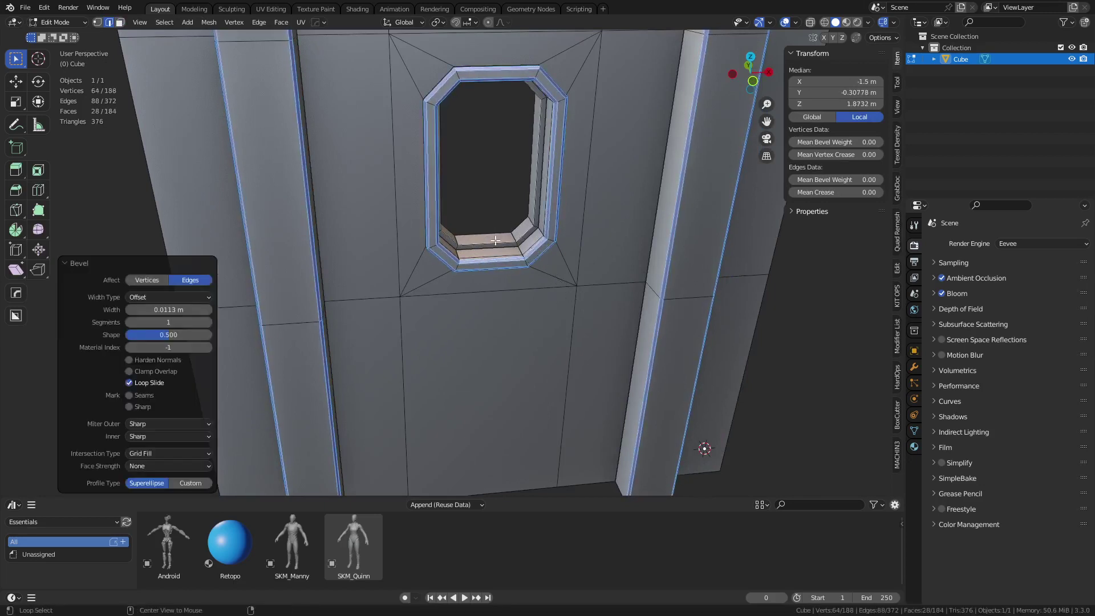
Bevel the edge loop of the ledge inside the window opening and return to Object Mode.
left_click(495, 242, "alt")
key("ctrl+b")
left_click(615, 277)
key("ctrl+Tab")
left_click(567, 280)
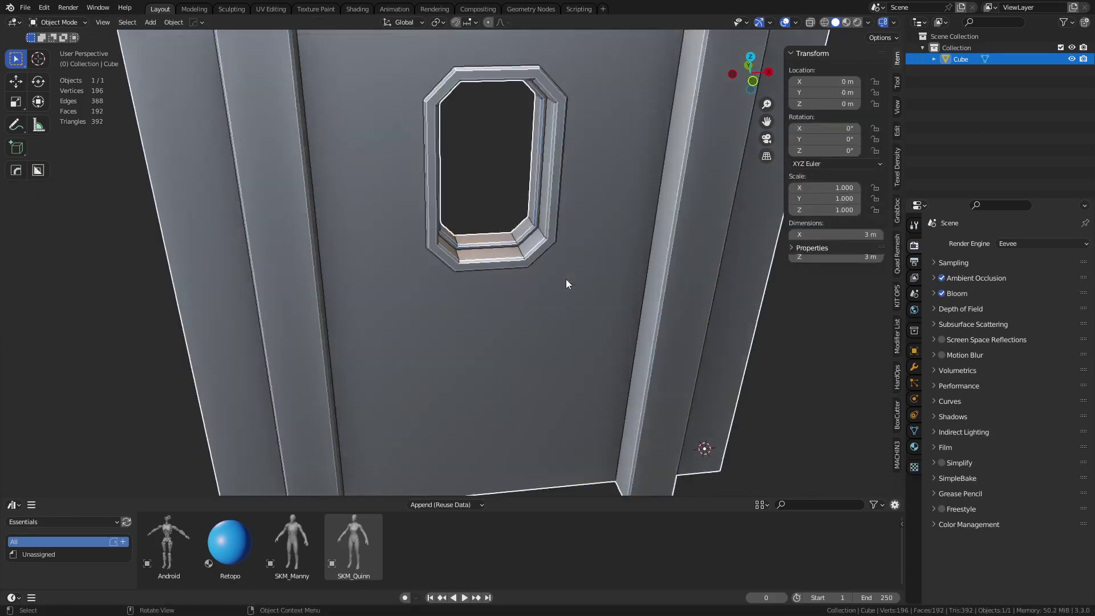
Shade the wall smooth again and raise the Auto Smooth angle in the mesh's normals settings.
right_click(566, 279)
left_click(567, 281)
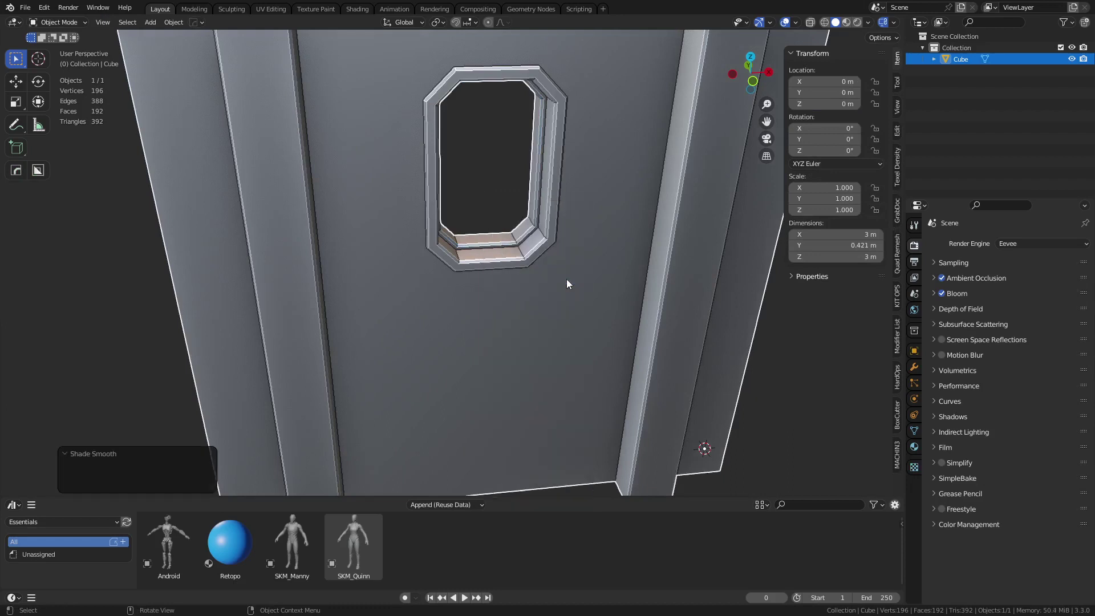
left_click(915, 431)
left_click(960, 479)
mouse_move(1030, 495)
left_mouse_down()
mouse_move(1067, 495)
mouse_move(1040, 495)
left_mouse_up()
Add a Weighted Normal modifier to the wall with Keep Sharp enabled.
left_click(915, 368)
left_click(1061, 247)
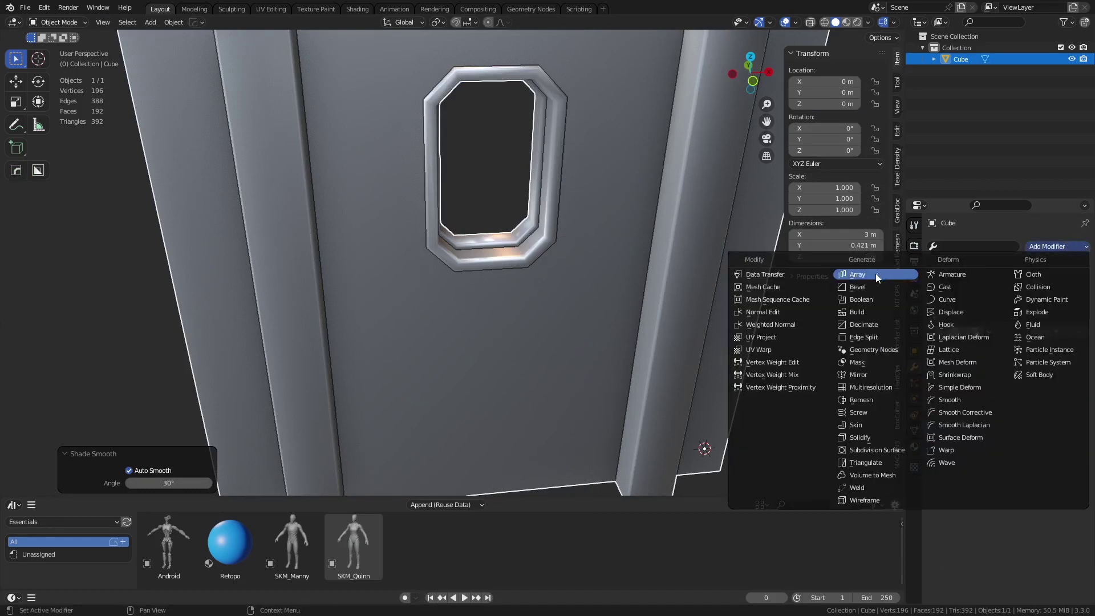
left_click(800, 324)
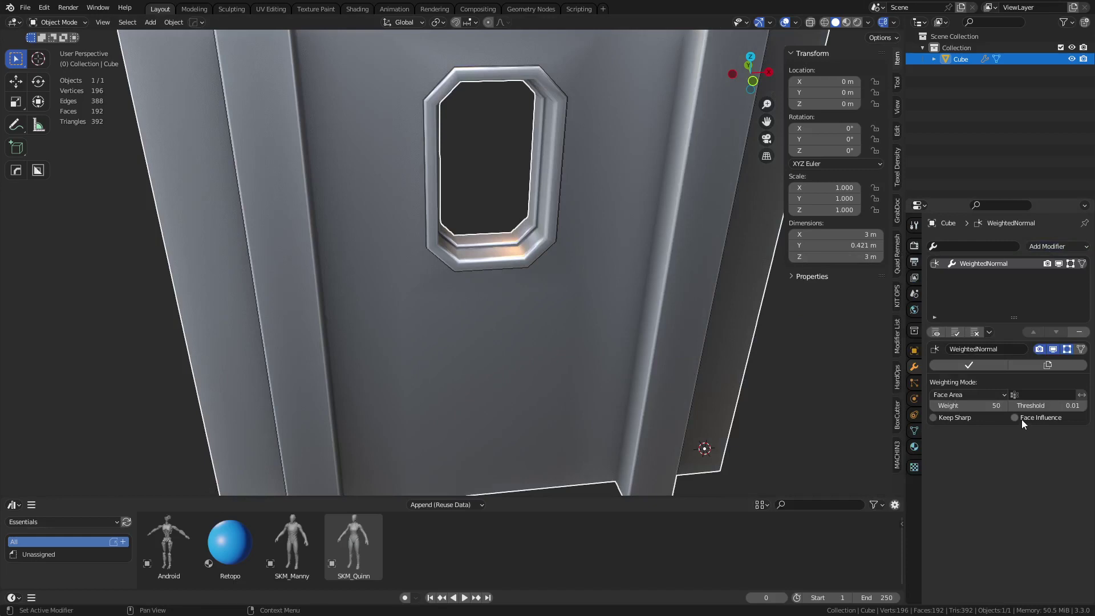
left_click(961, 419)
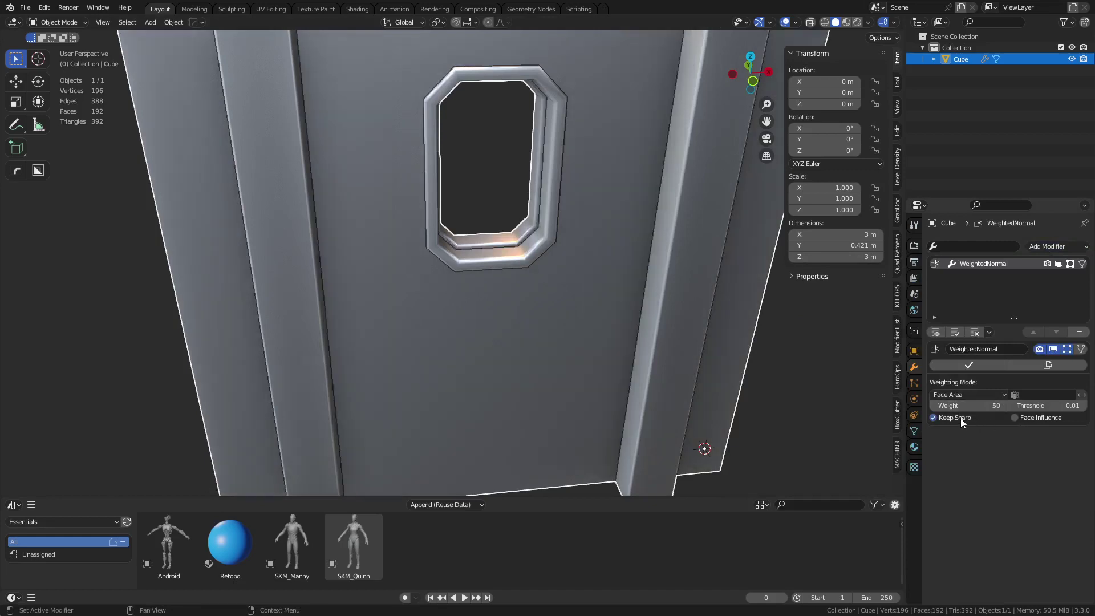
left_click(792, 380)
scroll(703, 323, "down", 5)
middle_click_drag(703, 323, 639, 130)
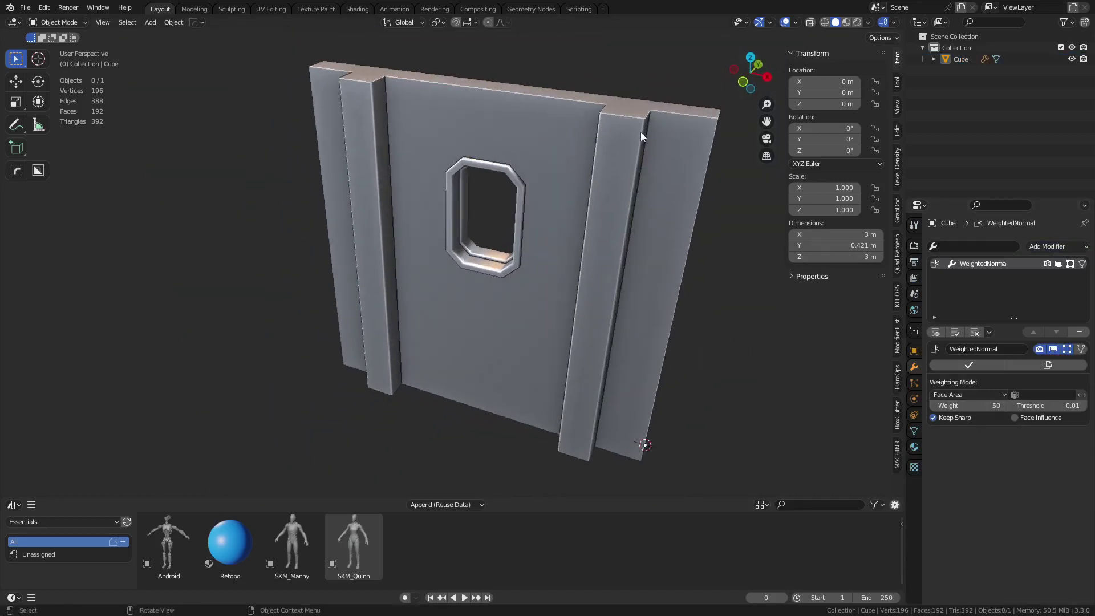
Try to add a supporting loop cut beside the ledge inside the window opening.
middle_click_drag(545, 294, 502, 274)
scroll(581, 269, "up", 4)
key("Tab")
left_click(539, 261, "alt")
scroll(539, 261, "up", 3)
key("ctrl+r")
left_click(538, 234)
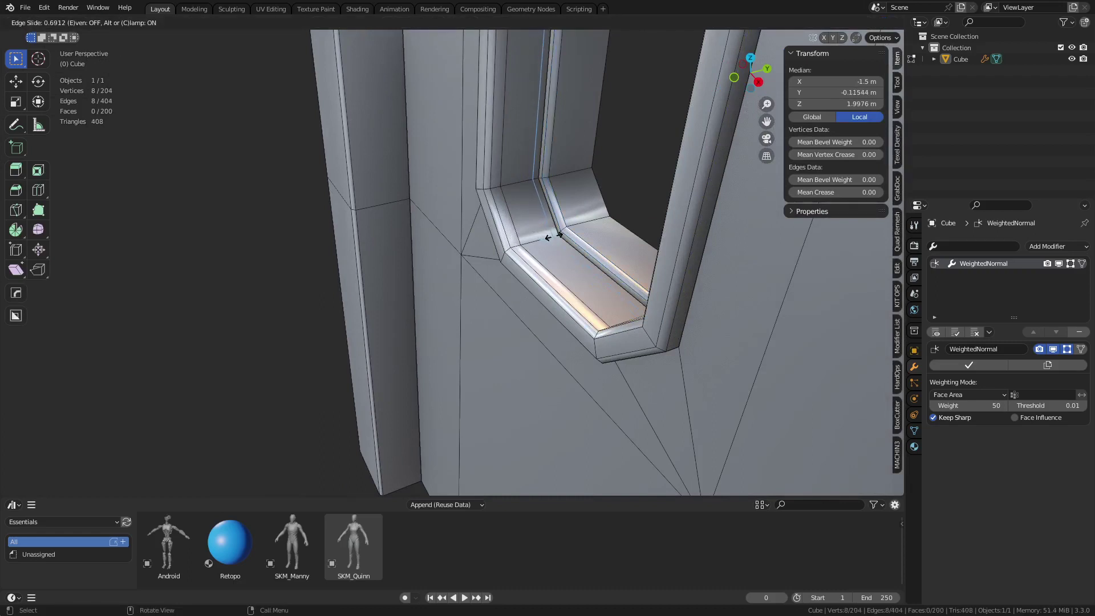
left_click(553, 237)
key("ctrl+z")
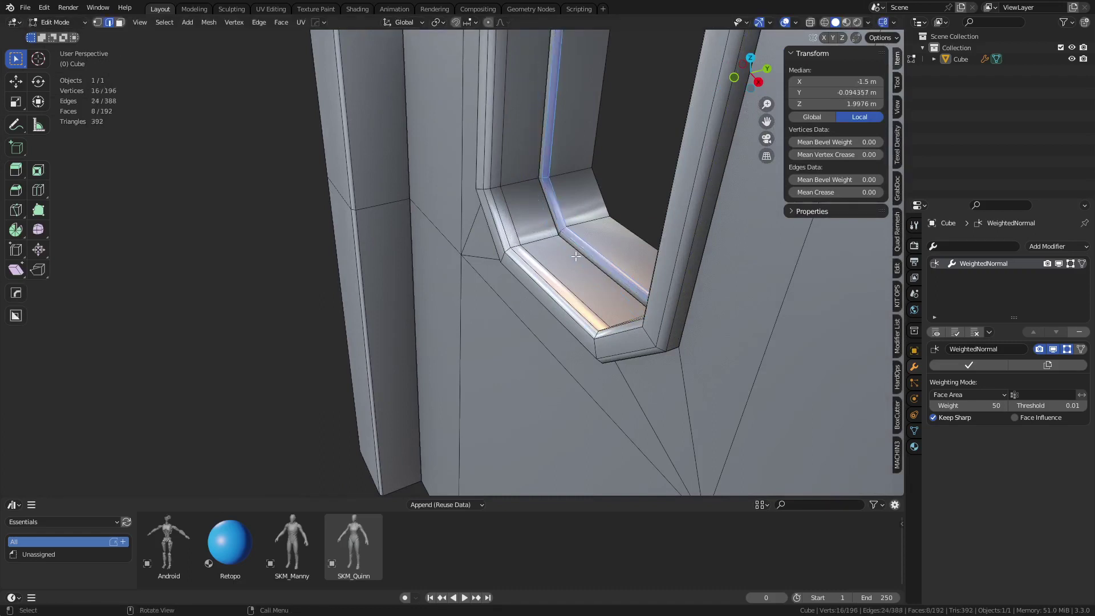
Slide the ledge's edge loop by a factor of about -0.065 and dissolve an edge loop inside the window opening.
key("g")
key("g")
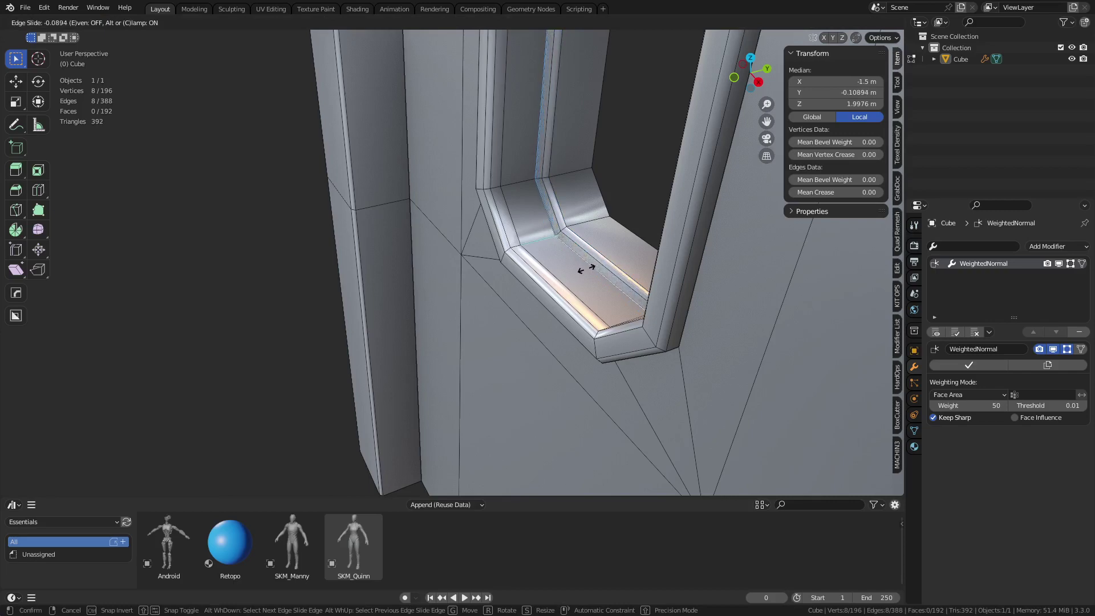
left_click(585, 268)
middle_click_drag(585, 268, 602, 286)
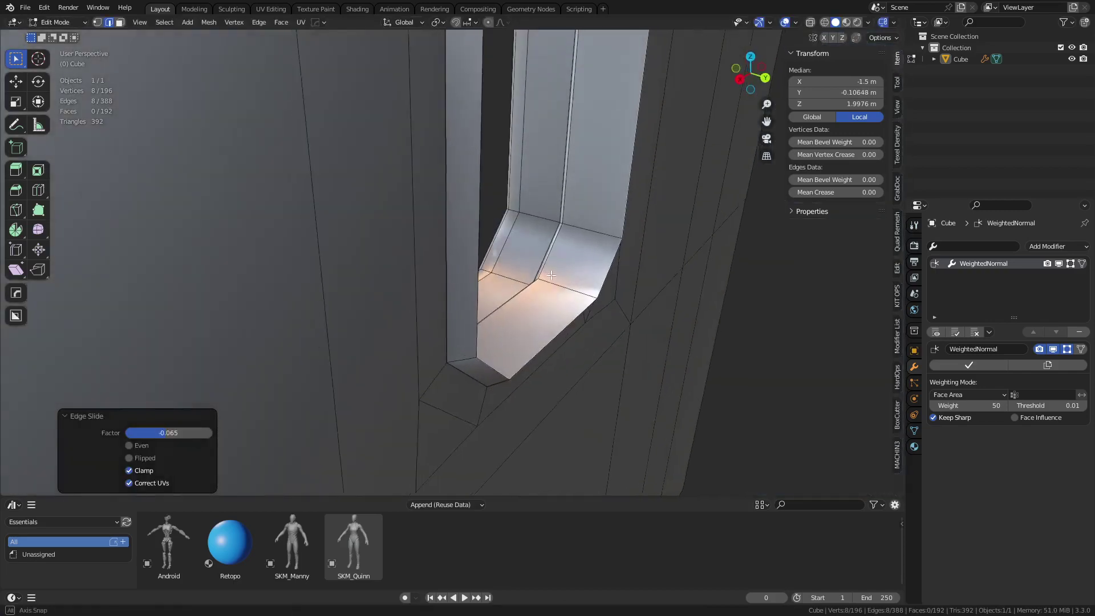
middle_click_drag(551, 277, 631, 295)
key("ctrl+x")
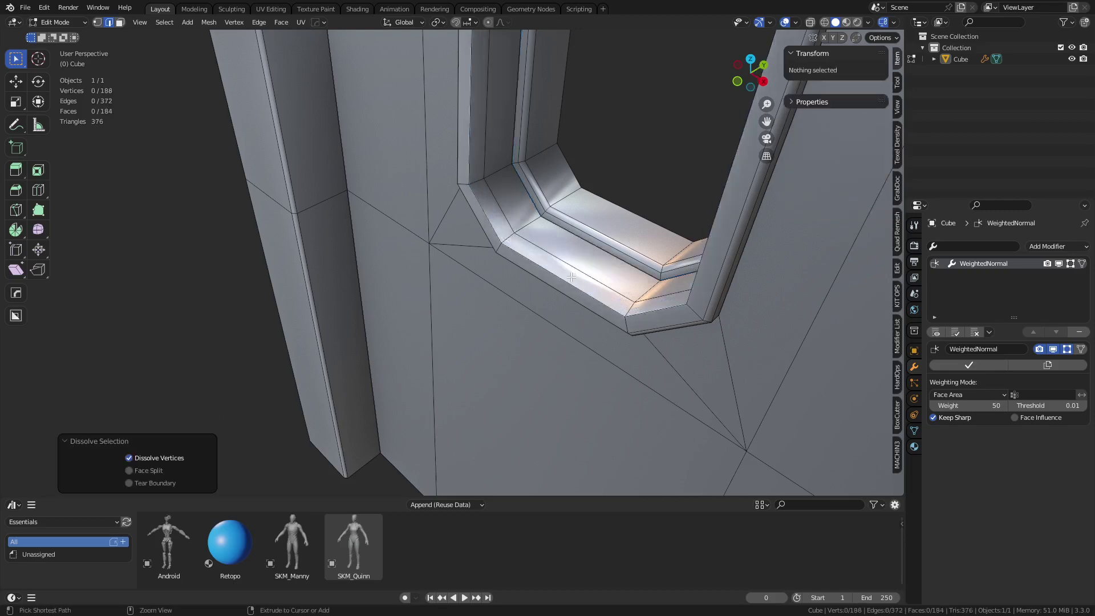
middle_click_drag(566, 299, 584, 266)
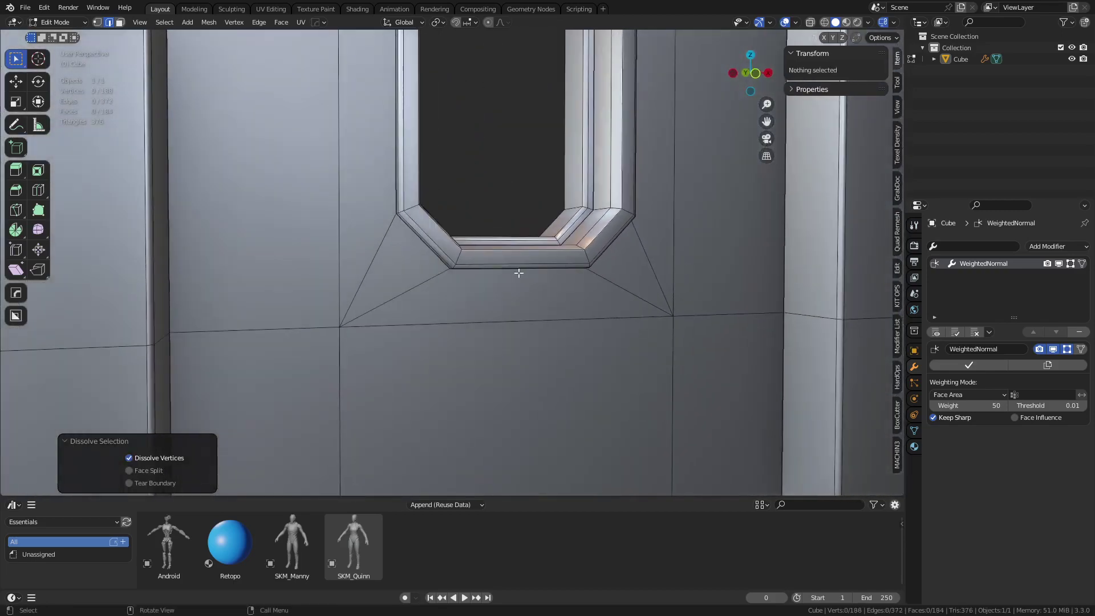
left_click(431, 241, "alt")
key("ctrl+Tab")
left_click(532, 267)
scroll(533, 267, "down", 3)
Move the inner edge loop of the window's front frame along the Y axis.
key("ctrl+Tab")
left_click(562, 267)
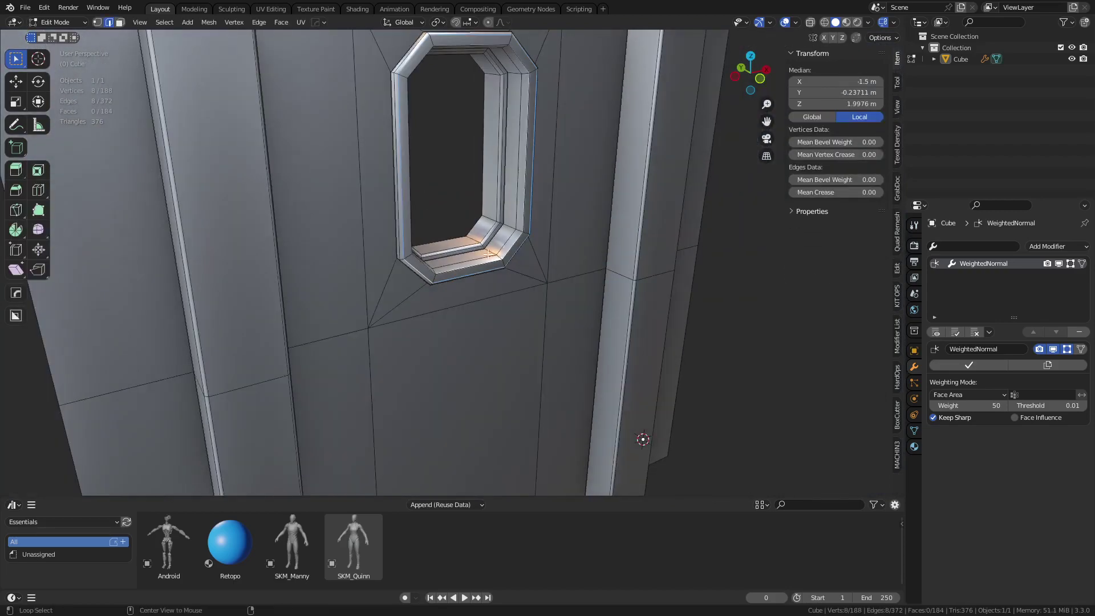
left_click(508, 251, "alt")
key("g")
key("y")
left_click(540, 276)
key("ctrl+Tab")
left_click(497, 286)
key("alt+a")
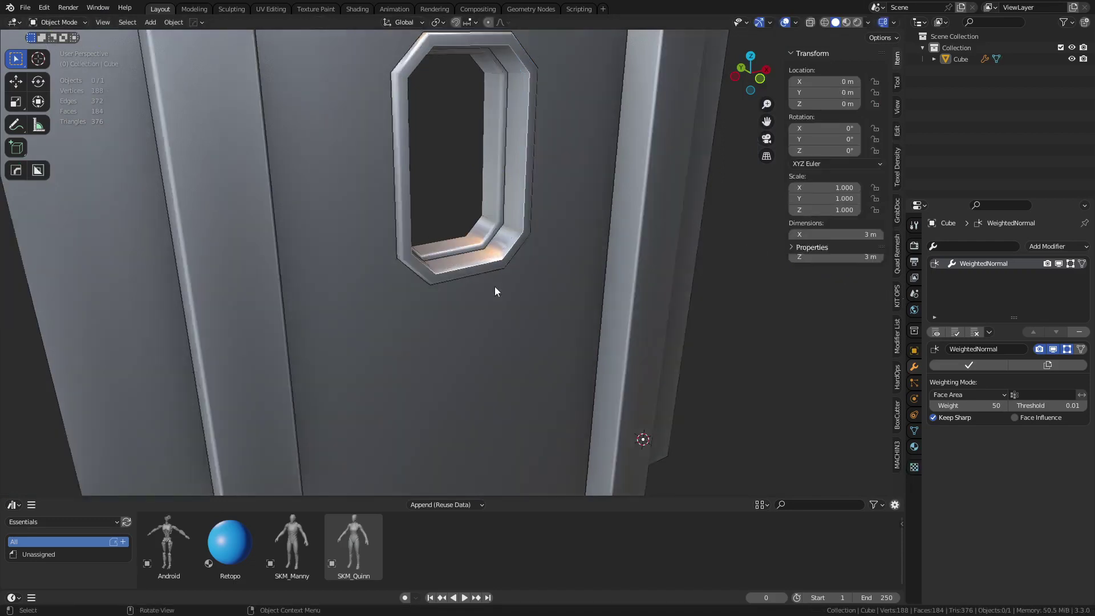
Duplicate the wall in top view and place the copy end to end with the original at X -3 m, Y 0 m.
scroll(497, 285, "down", 8)
middle_click_drag(497, 286, 510, 292)
key("KP_7")
left_click(492, 242)
key("shift+d")
left_click(401, 271)
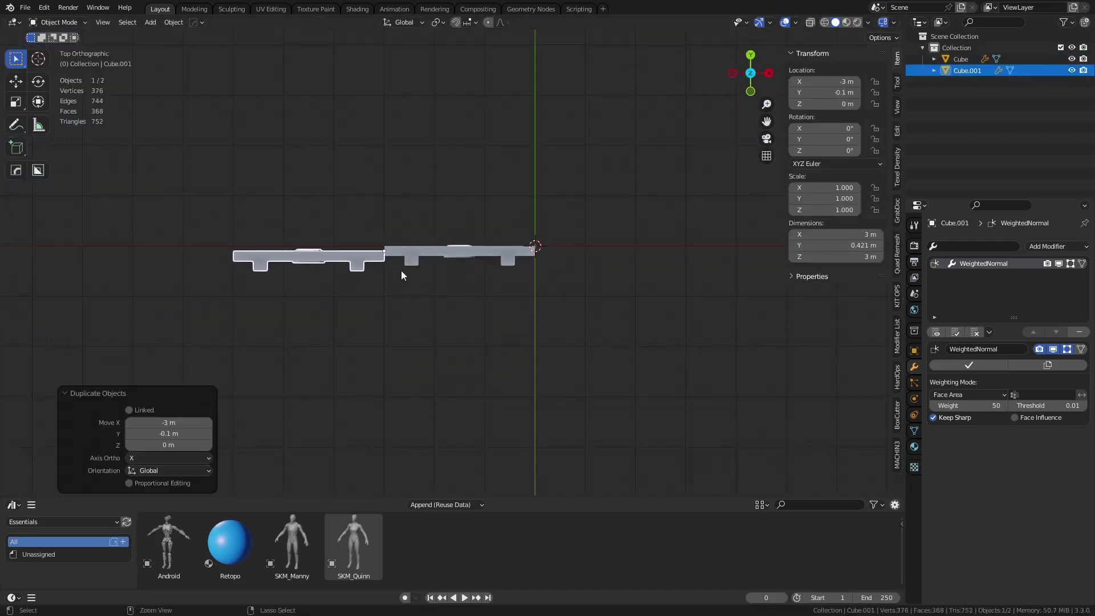
key("g")
left_click(399, 262)
middle_click_drag(453, 300, 589, 283, "shift")
left_click(515, 326)
Show wireframes on the walls and add centred vertical loop cuts above and below the copied wall's window.
middle_click_drag(516, 327, 504, 237)
scroll(504, 237, "up", 3)
scroll(504, 237, "up", 1)
key("shift+w")
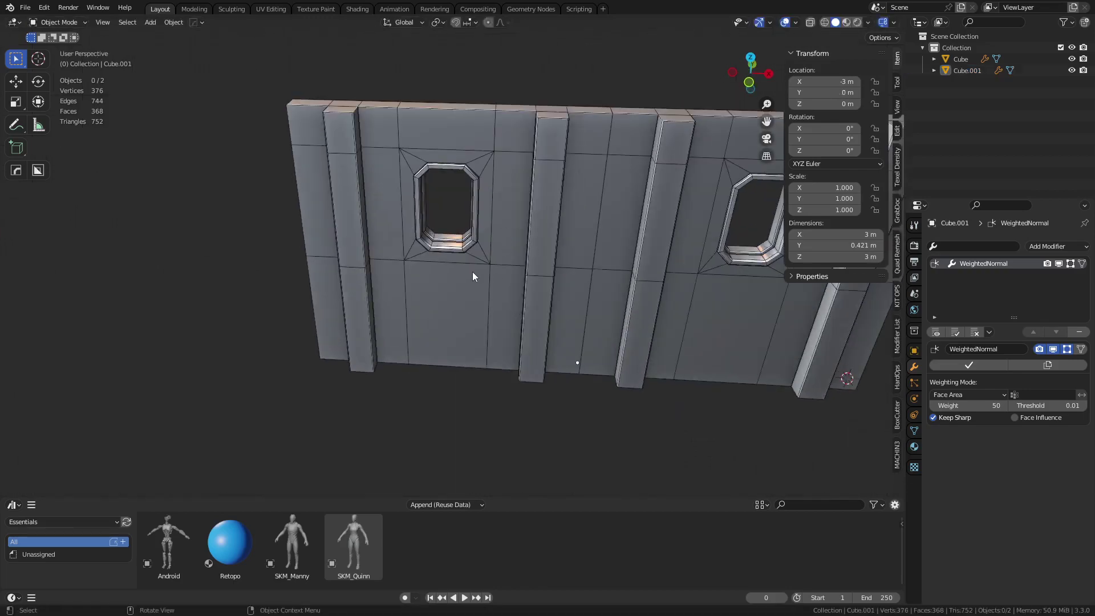
middle_click_drag(474, 276, 461, 279)
left_click(449, 280)
key("Tab")
key("ctrl+r")
left_click(445, 279)
right_click(445, 278)
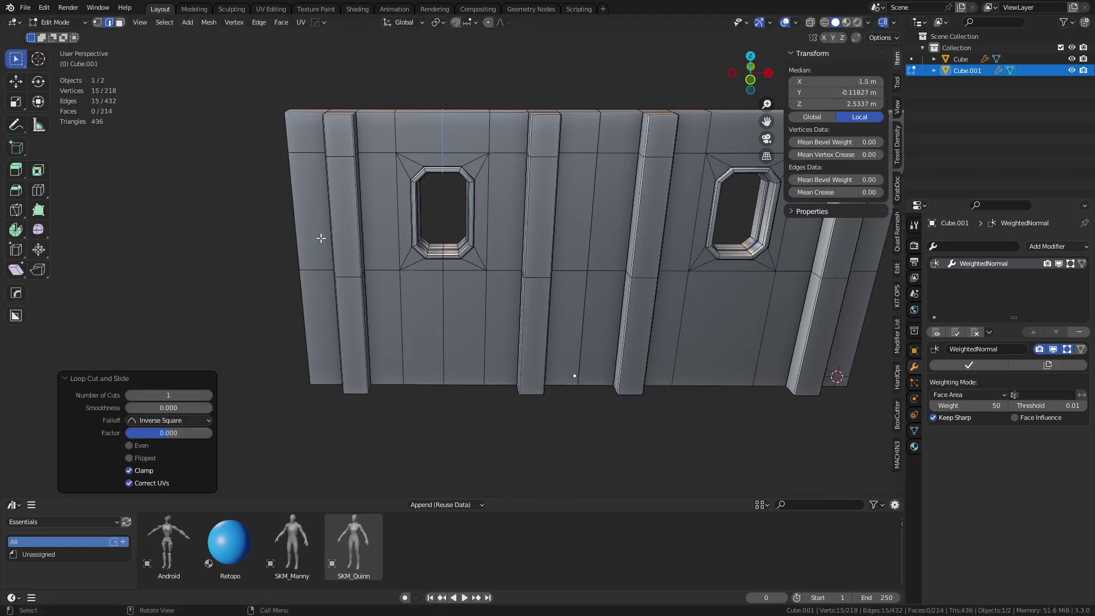
Snap the 3D cursor to the copied wall's origin and add a plain axes empty there.
left_click(548, 262)
middle_click_drag(497, 248, 497, 344)
middle_click_drag(616, 257, 546, 321)
key("shift+s")
left_click(510, 303)
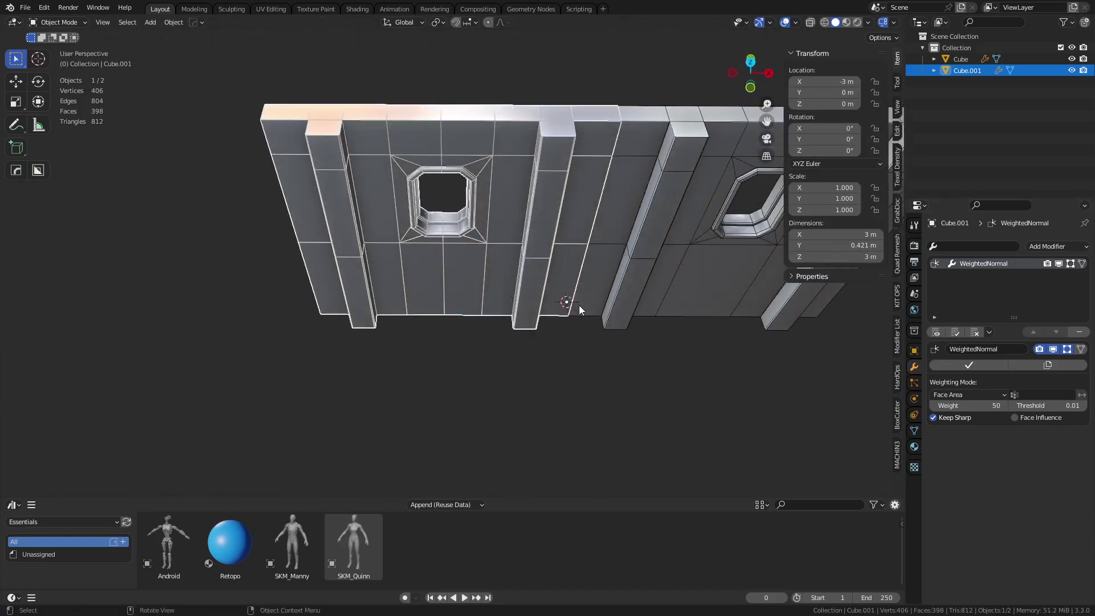
key("shift+a")
mouse_move(548, 418)
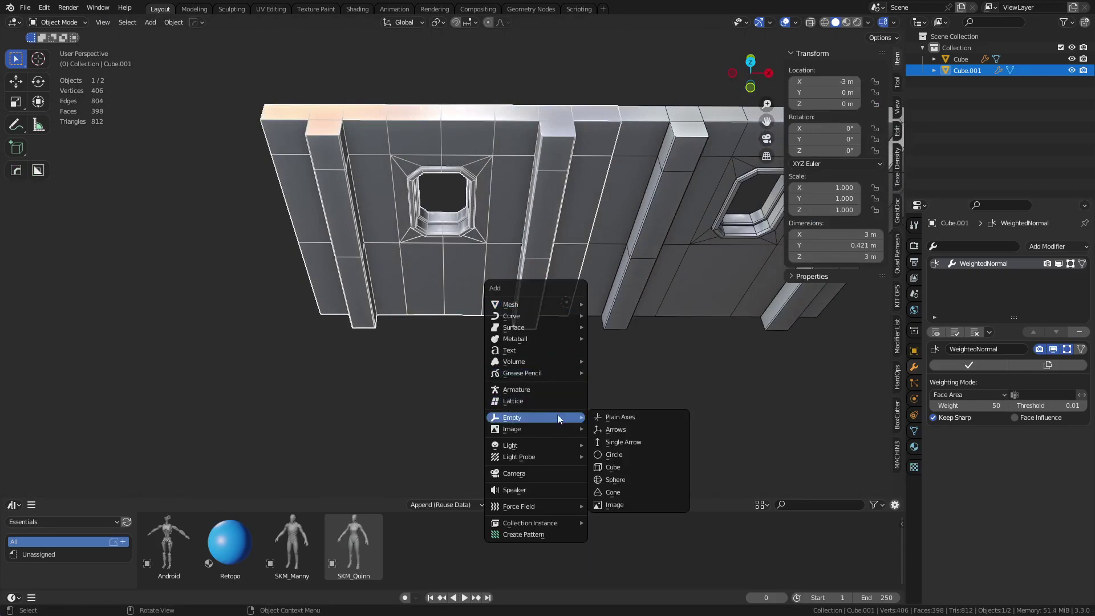
left_click(608, 419)
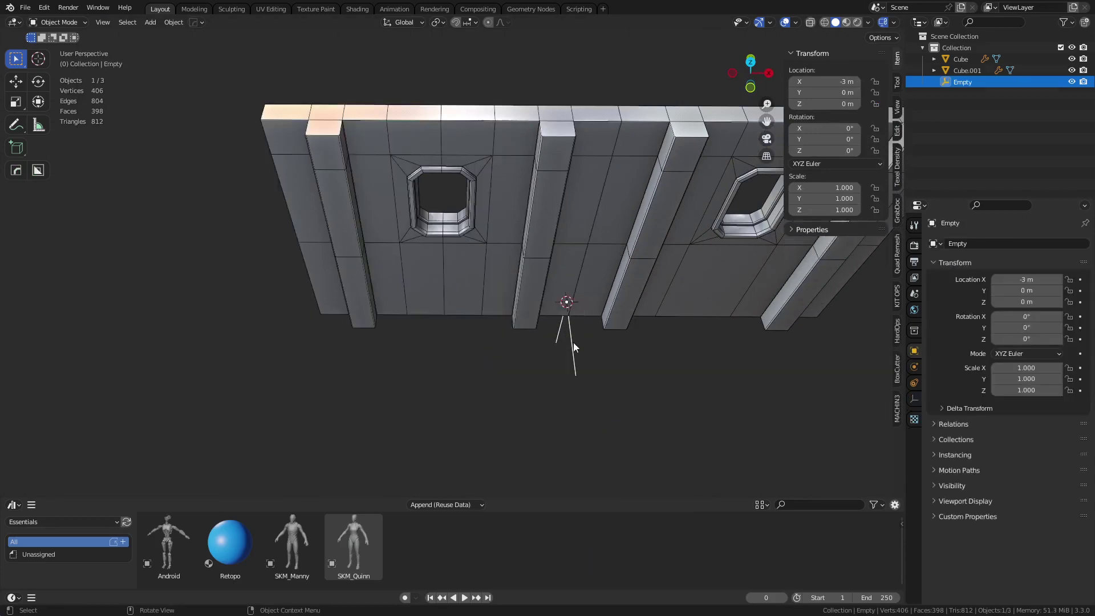
Delete the empty and select the copied wall.
key("x")
left_click(527, 340)
left_click(531, 296)
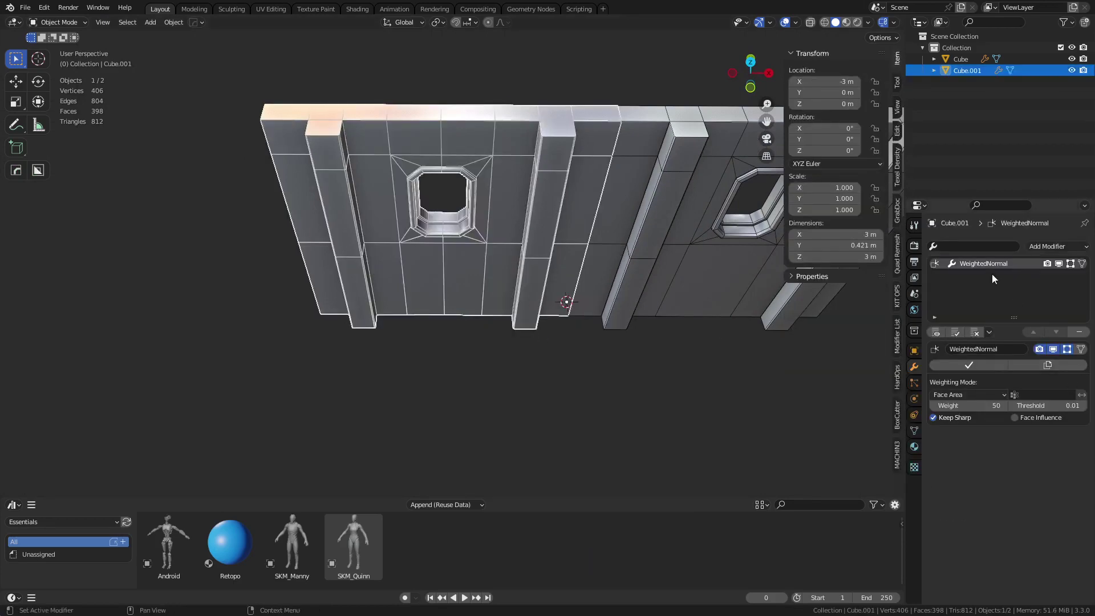
Add a Simple Deform modifier to the copied wall and set it to Bend around the Z axis.
left_click(1069, 250)
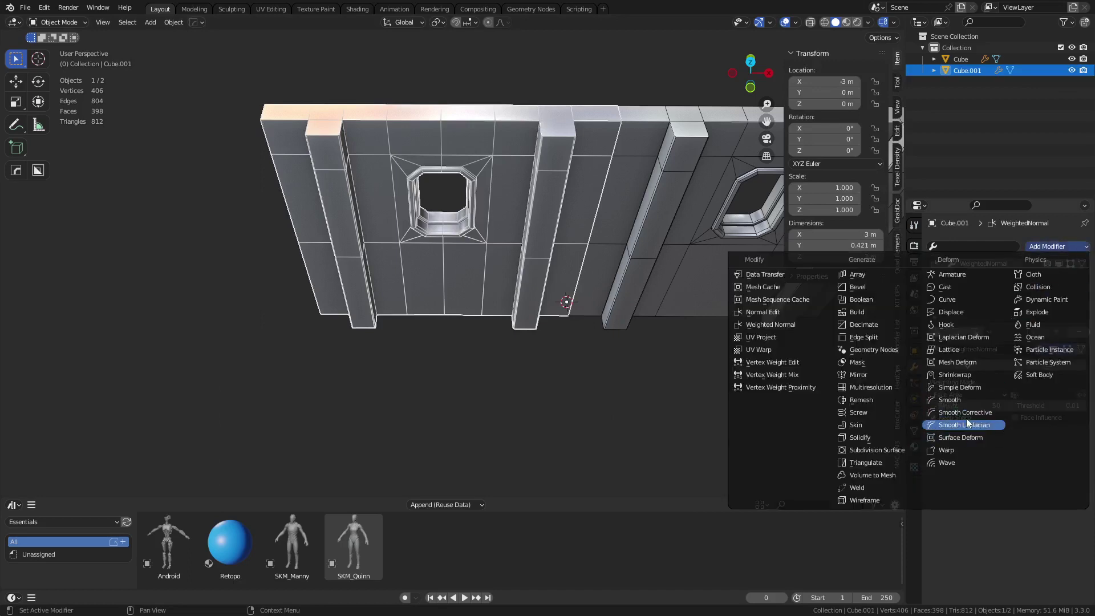
left_click(977, 389)
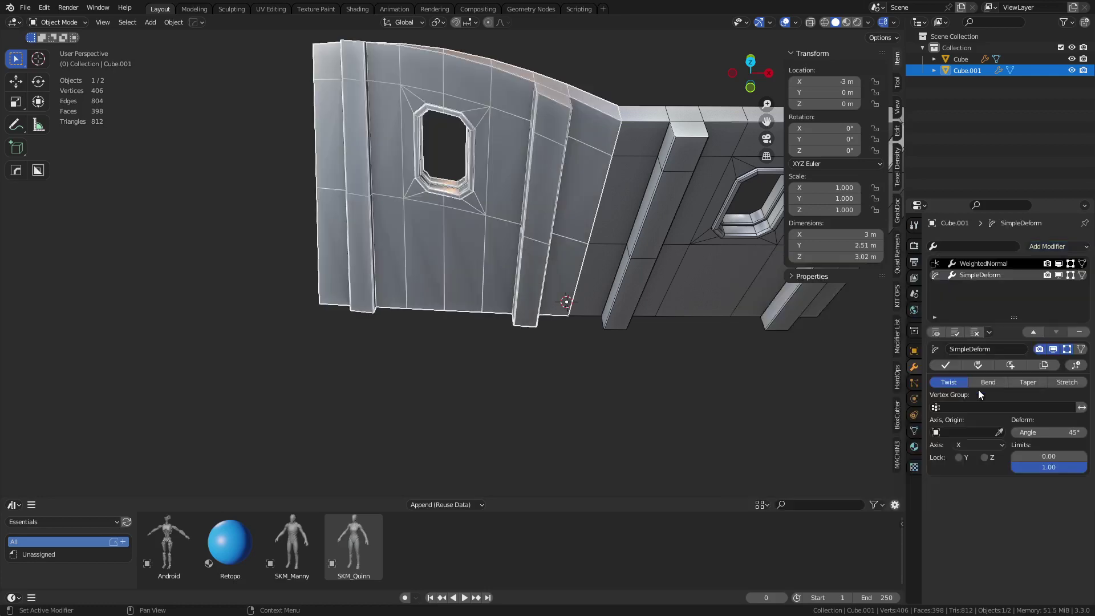
left_click(988, 382)
left_click(977, 445)
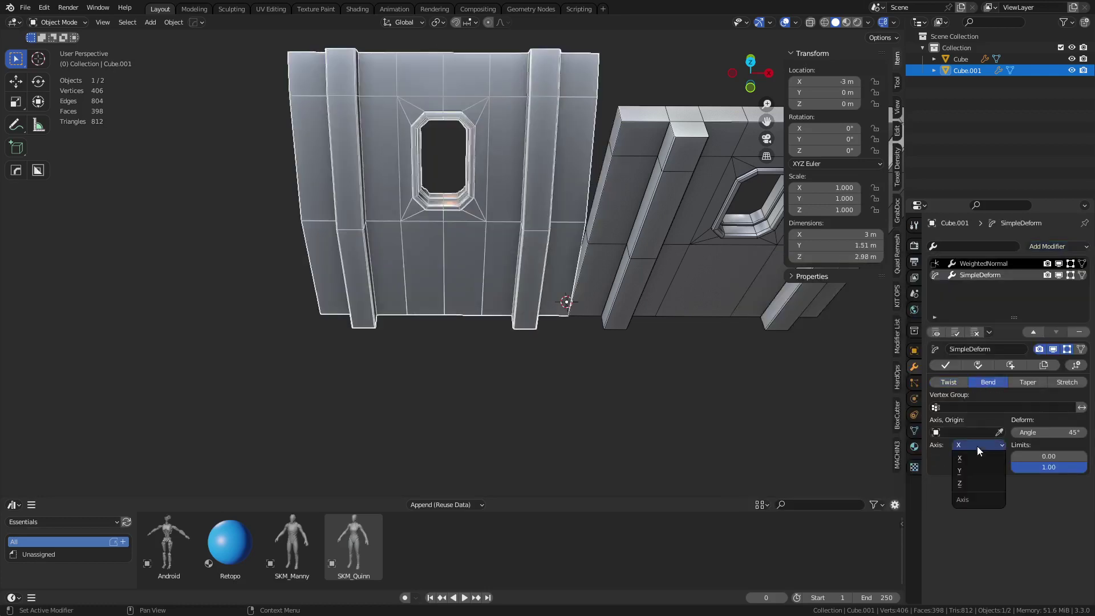
left_click(975, 483)
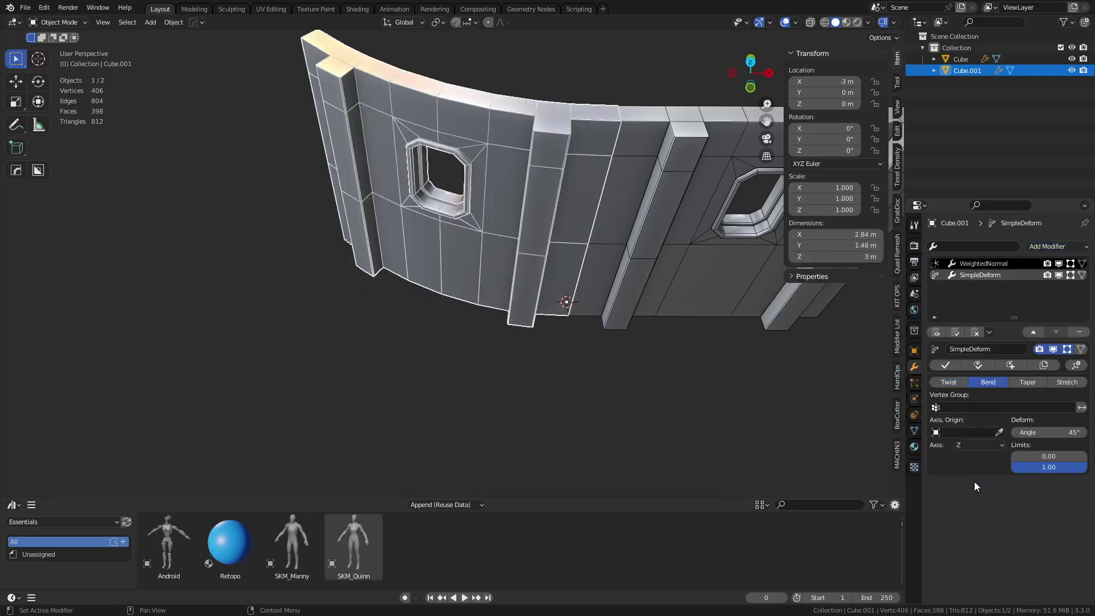
Set the Simple Deform modifier's bend angle to -90°.
left_click_drag(1070, 432, 1027, 432)
left_click(1071, 431)
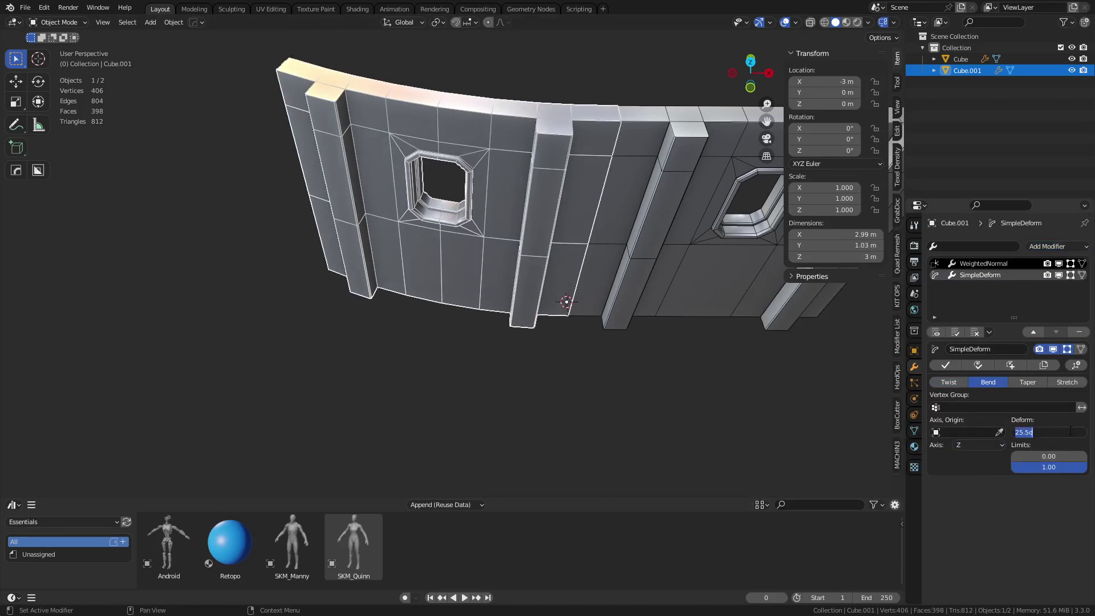
type("-90")
key("Return")
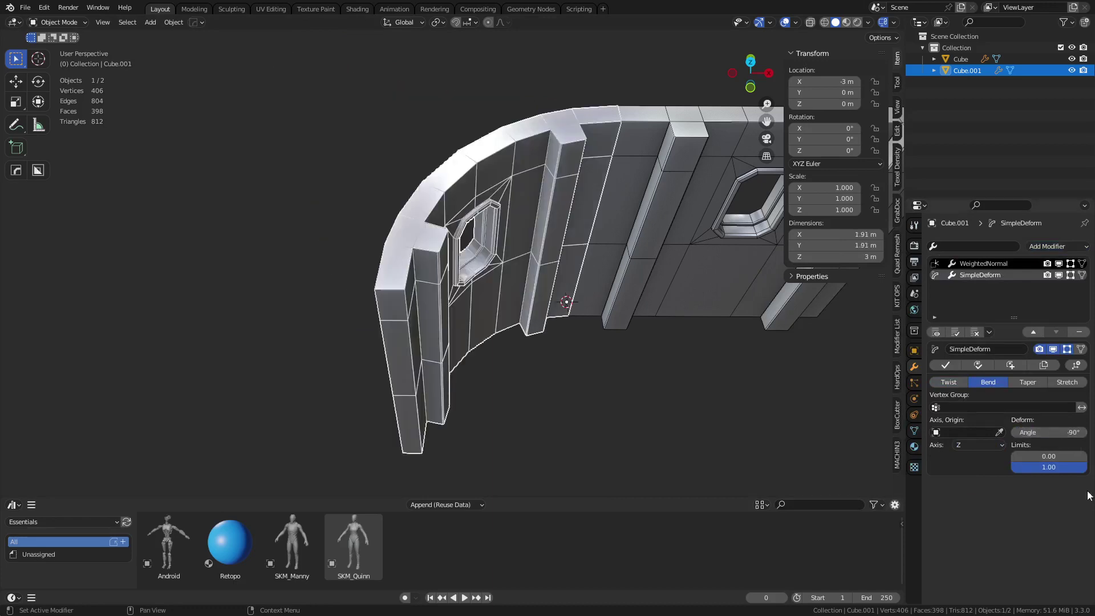
Check the bent wall's free end against the grid in top view and add a gizmo object as the modifier's axis origin.
key("KP_7")
middle_click_drag(559, 394, 659, 220, "shift")
scroll(659, 220, "up", 5)
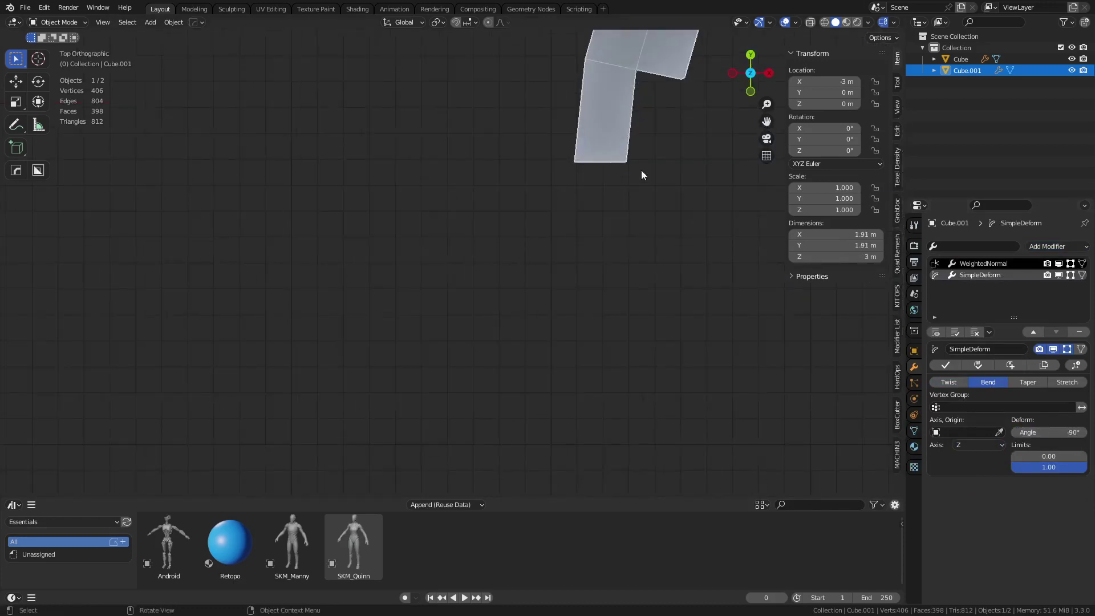
middle_click_drag(648, 166, 578, 231, "shift")
middle_click_drag(511, 228, 428, 269, "shift")
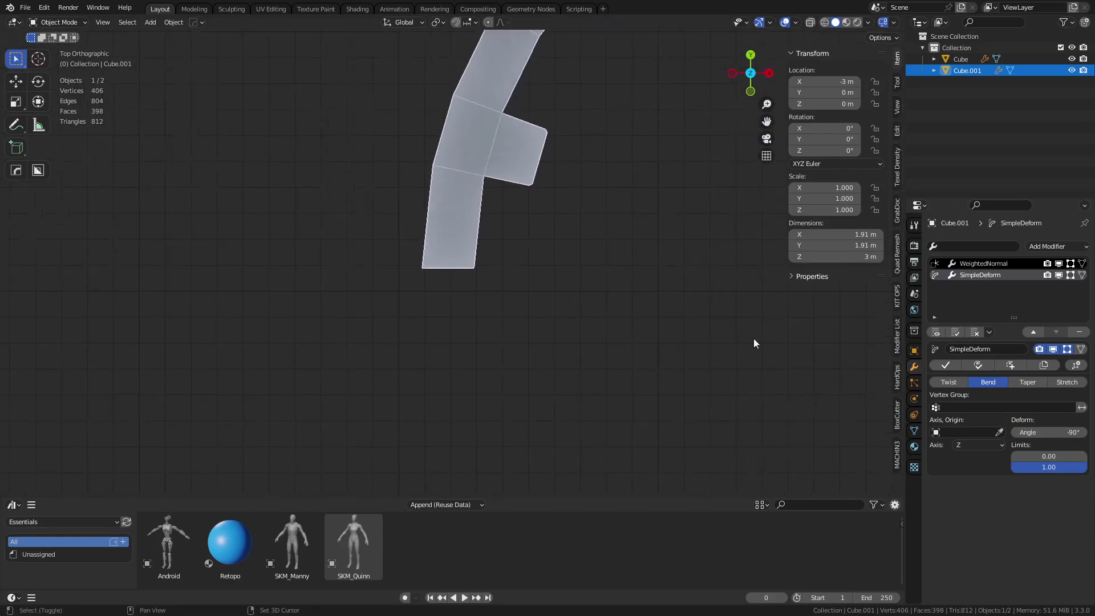
left_click(956, 433)
key("Escape")
middle_click_drag(683, 224, 639, 366, "shift")
left_click(1076, 366)
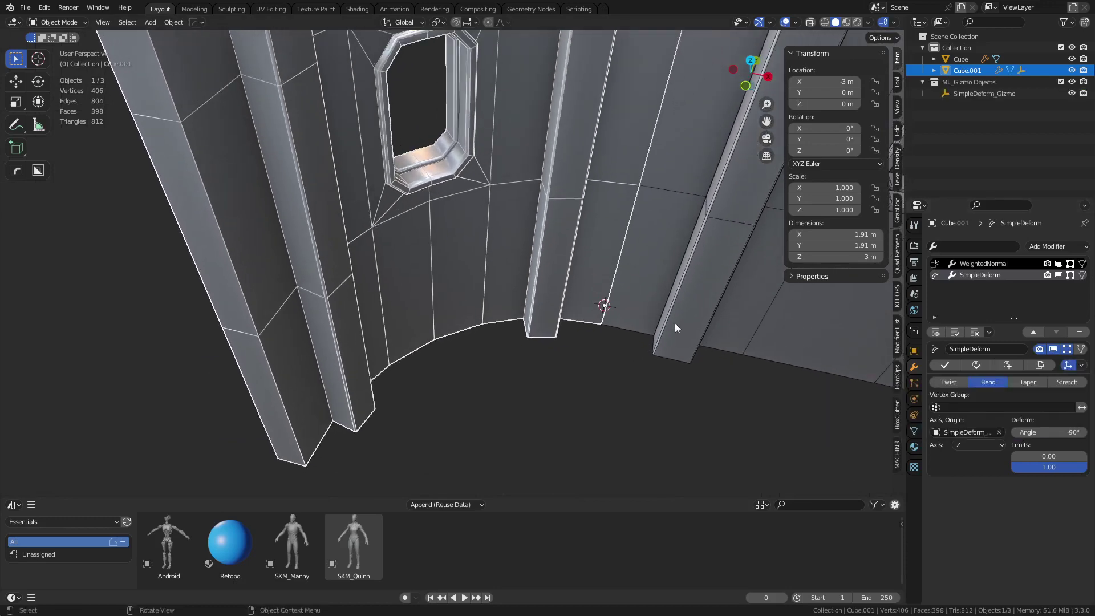
Select the Simple Deform gizmo at the start of the curved wall in top view.
middle_click_drag(661, 328, 532, 368)
left_click(552, 313)
key("KP_7")
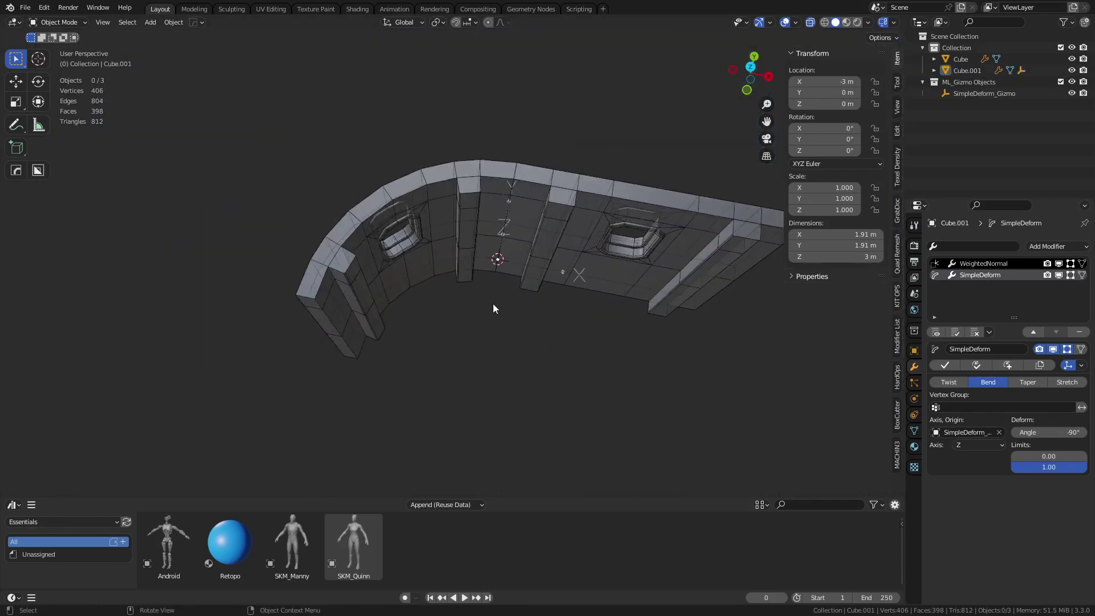
left_click(496, 156)
middle_click_drag(488, 289, 556, 206, "shift")
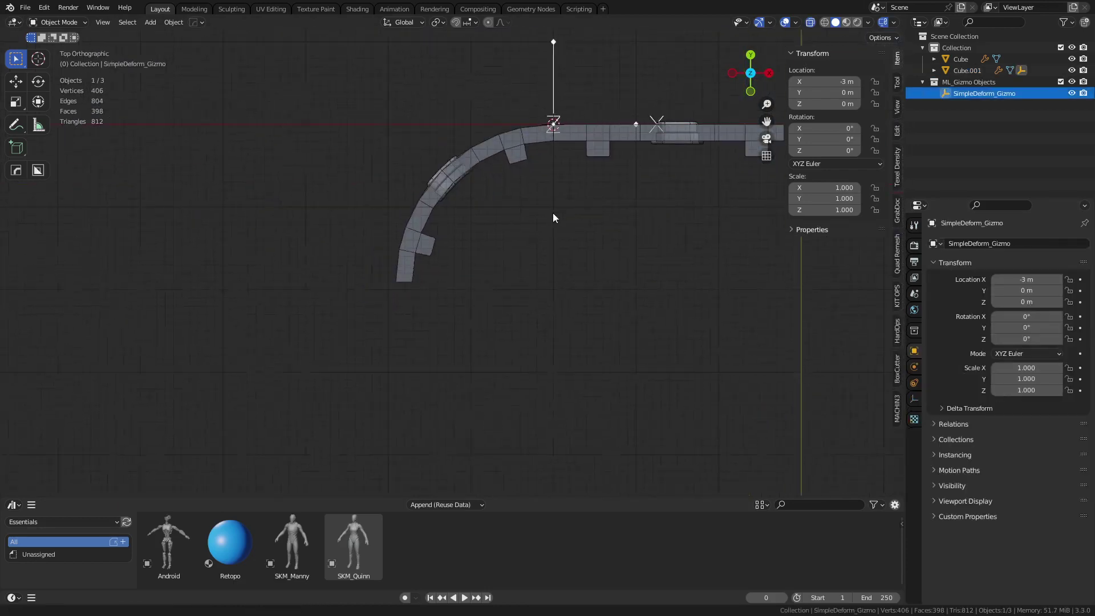
scroll(513, 237, "up", 5)
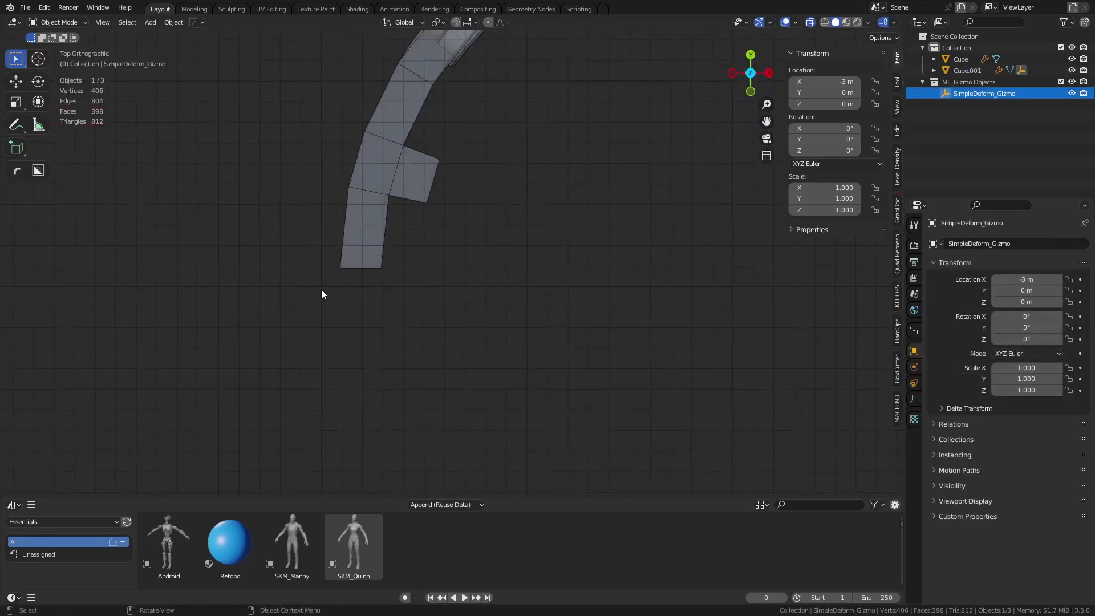
key("g")
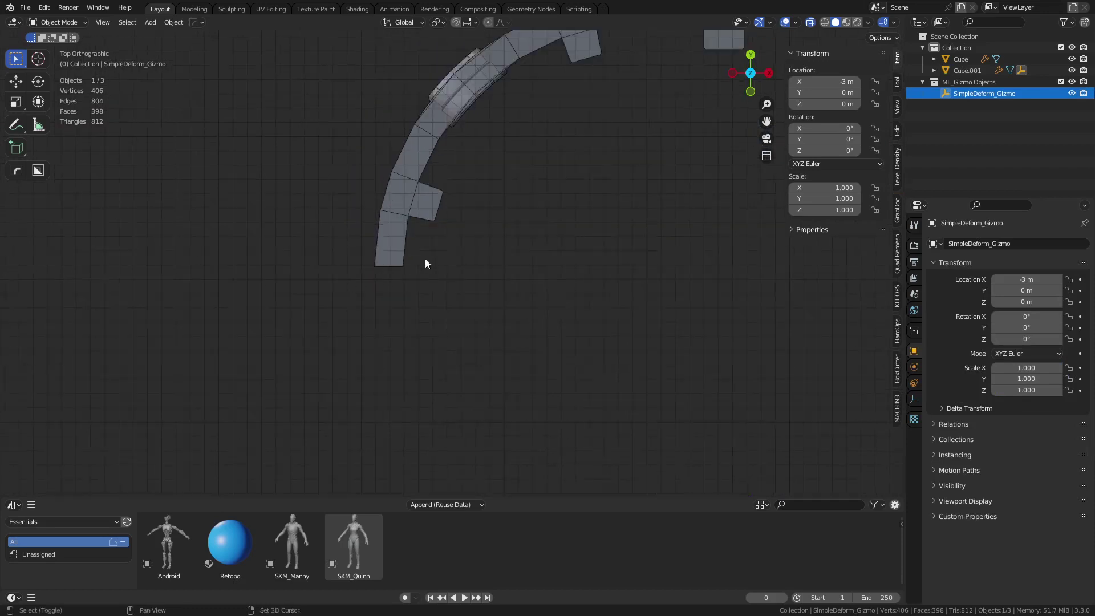
key("y")
right_click(609, 306)
scroll(631, 259, "down", 3)
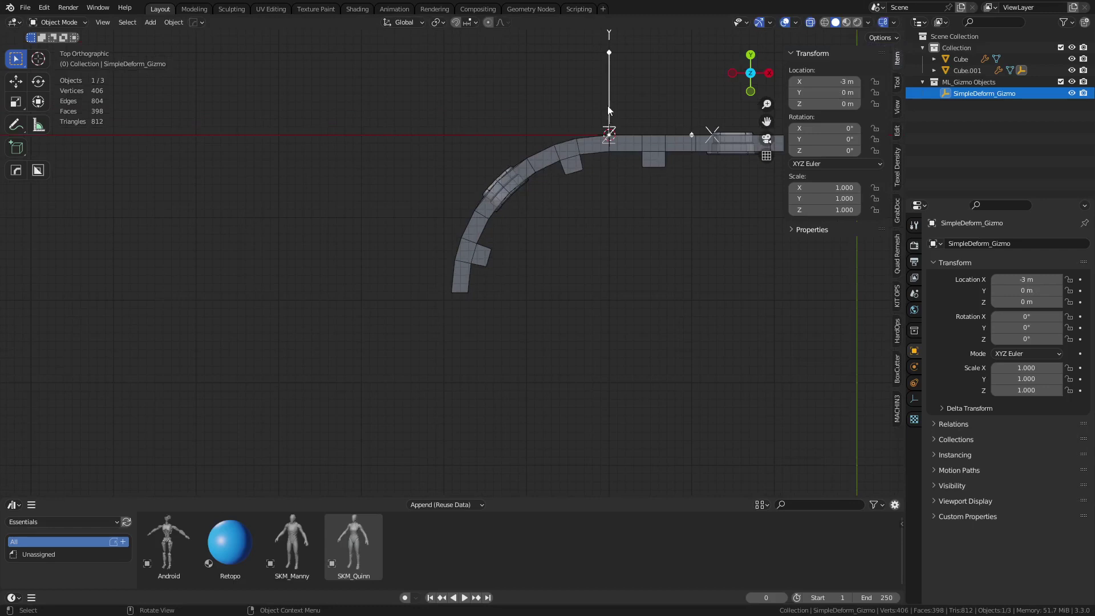
Move the Simple Deform gizmo to about -0.09 m on Y so the curved wall's free end lines up with the grid.
scroll(523, 373, "up", 3)
key("g")
key("y")
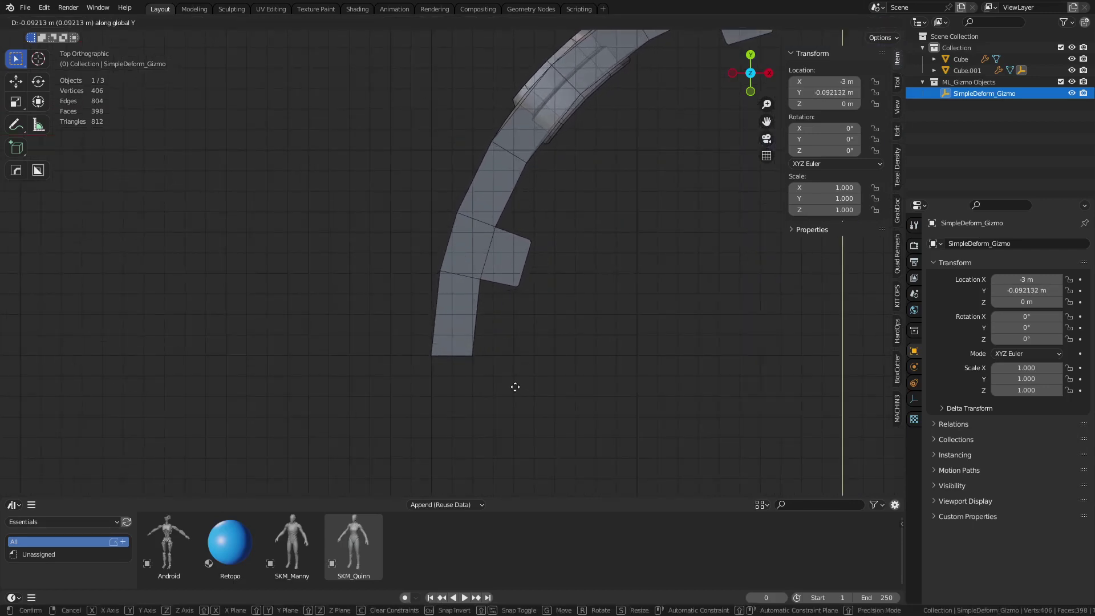
left_click(515, 387)
left_click(649, 382)
Duplicate the straight wall, place the copy at X -5 m, Y -2 m at the curve's free end, and rotate it to 90° on Z.
middle_click_drag(649, 381, 647, 237)
scroll(572, 308, "up", 4)
left_click(617, 317)
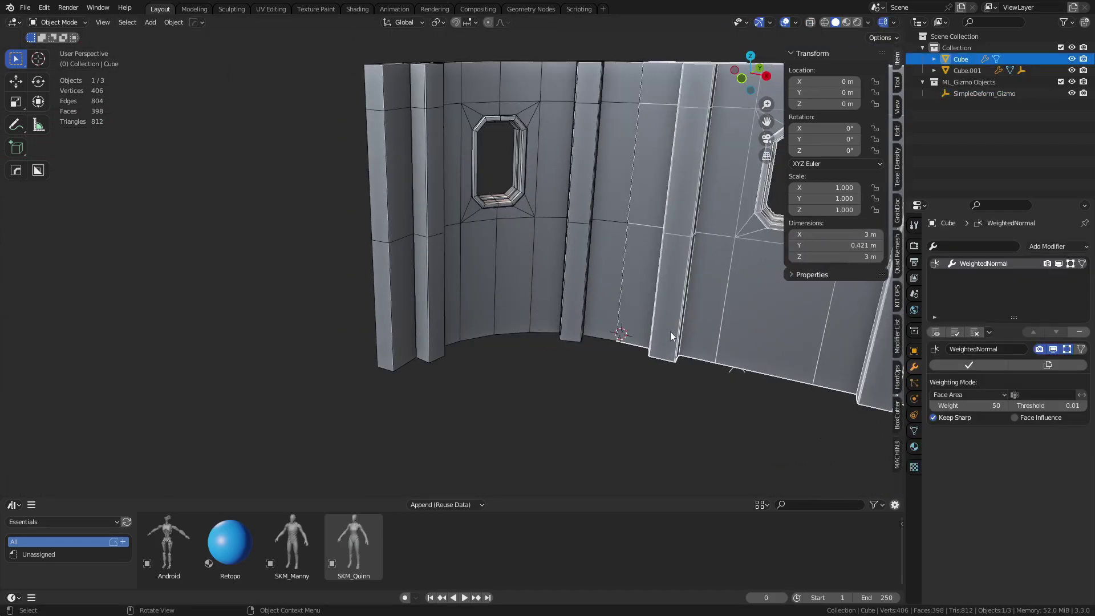
middle_click_drag(618, 321, 596, 394)
scroll(592, 305, "down", 5)
key("shift+d")
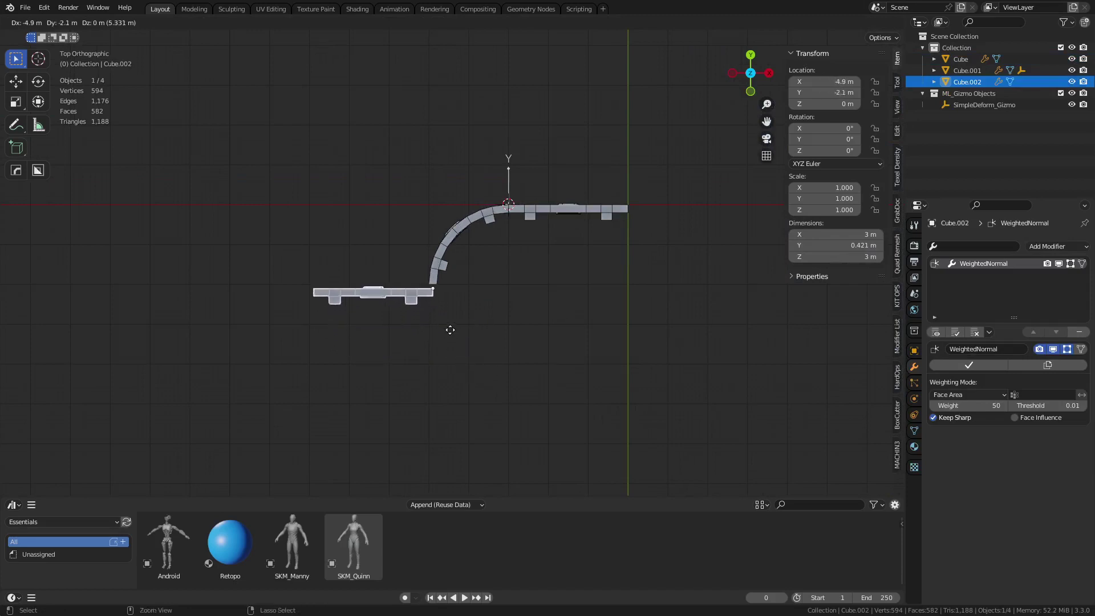
left_click(448, 322)
key("r")
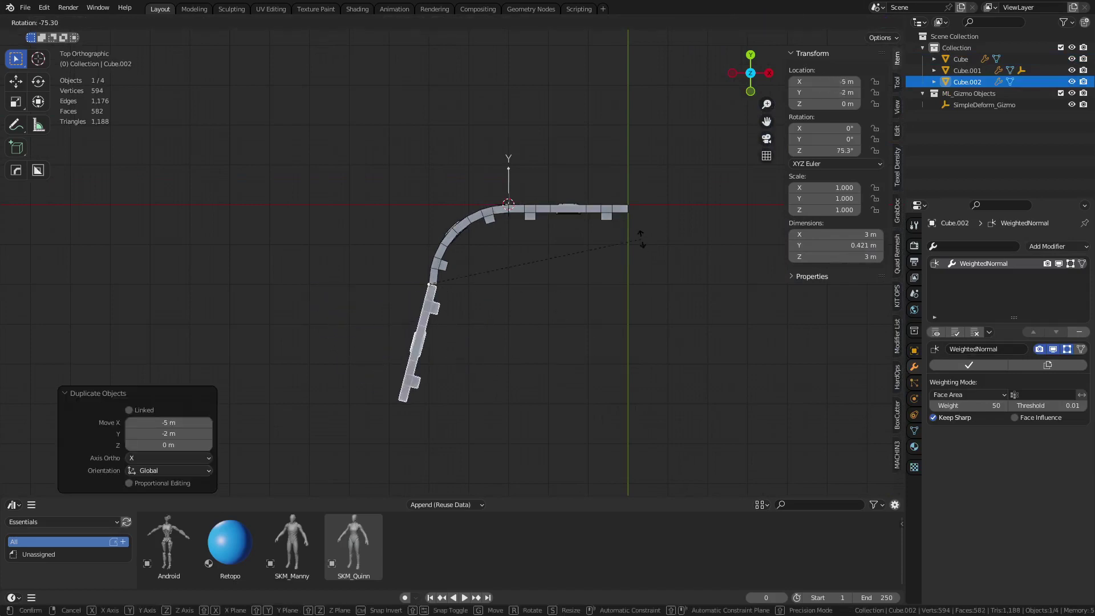
left_click(594, 177)
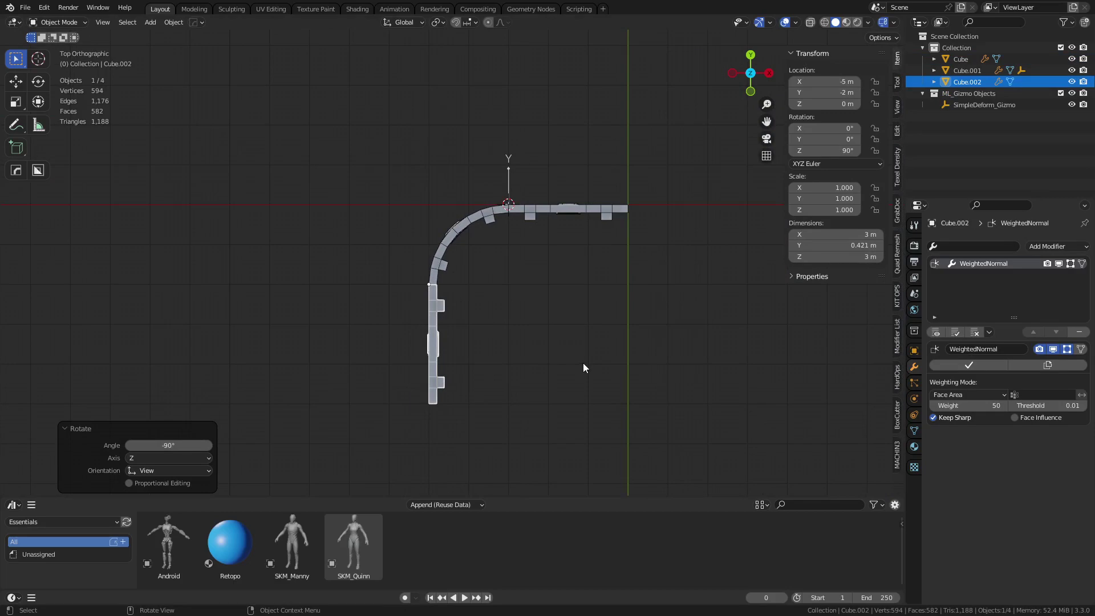
Examine the joined walls and the mesh of the curved wall's window frame up close.
left_click(563, 334)
scroll(560, 340, "up", 7)
middle_click_drag(563, 366, 497, 286)
left_click(492, 320)
middle_click_drag(434, 404, 480, 290)
middle_click_drag(447, 119, 491, 303)
scroll(491, 303, "up", 4)
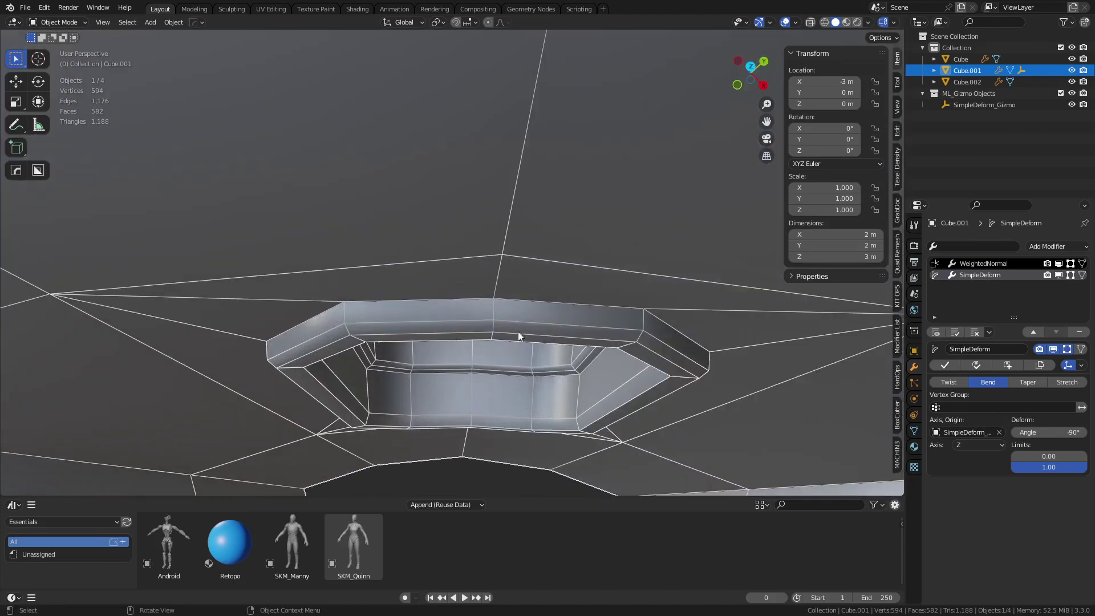
scroll(586, 319, "down", 8)
Turn off the wireframe display on the walls.
key("alt+z")
key("z")
key("Escape")
key("alt+z")
left_click(474, 405)
middle_click_drag(474, 406, 498, 368)
middle_click_drag(835, 393, 765, 368, "shift")
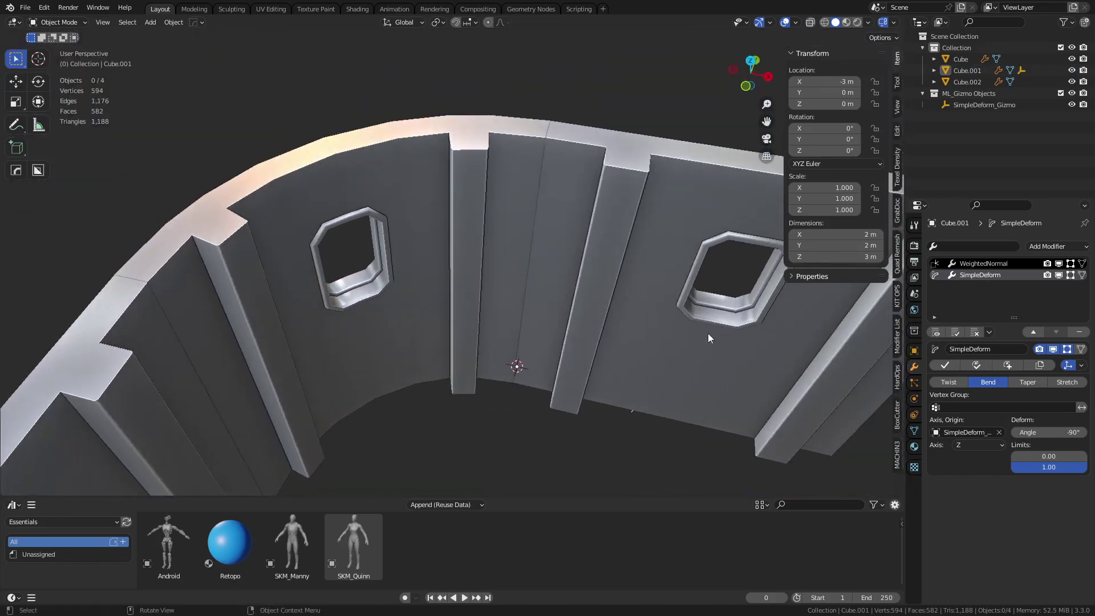
Compare the curved wall's window proportions with the windows of the adjoining straight walls.
middle_click_drag(704, 330, 496, 318)
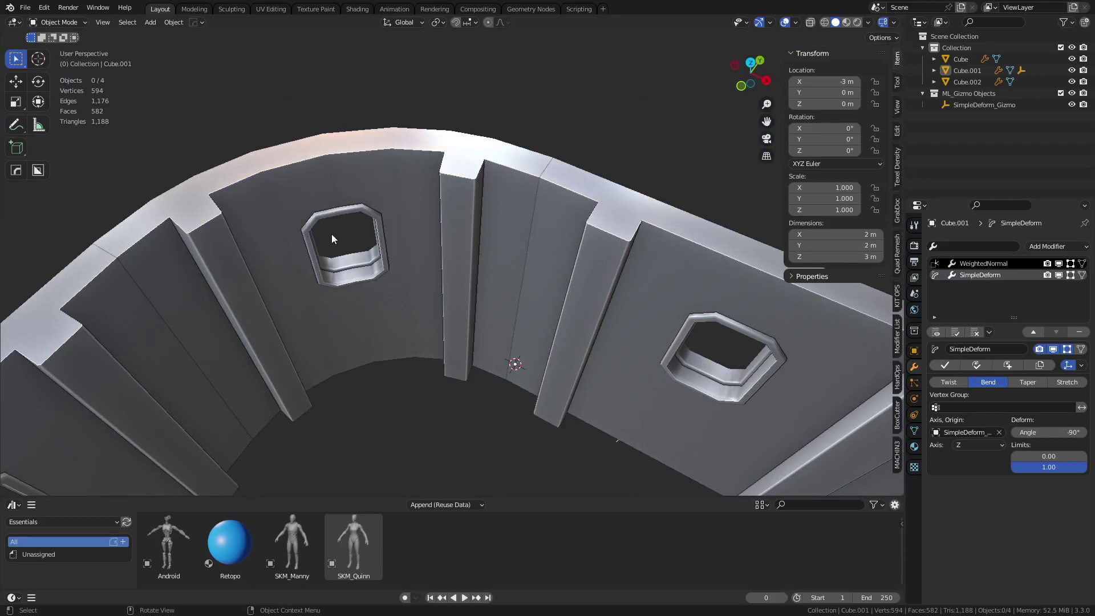
middle_click(346, 238, "alt")
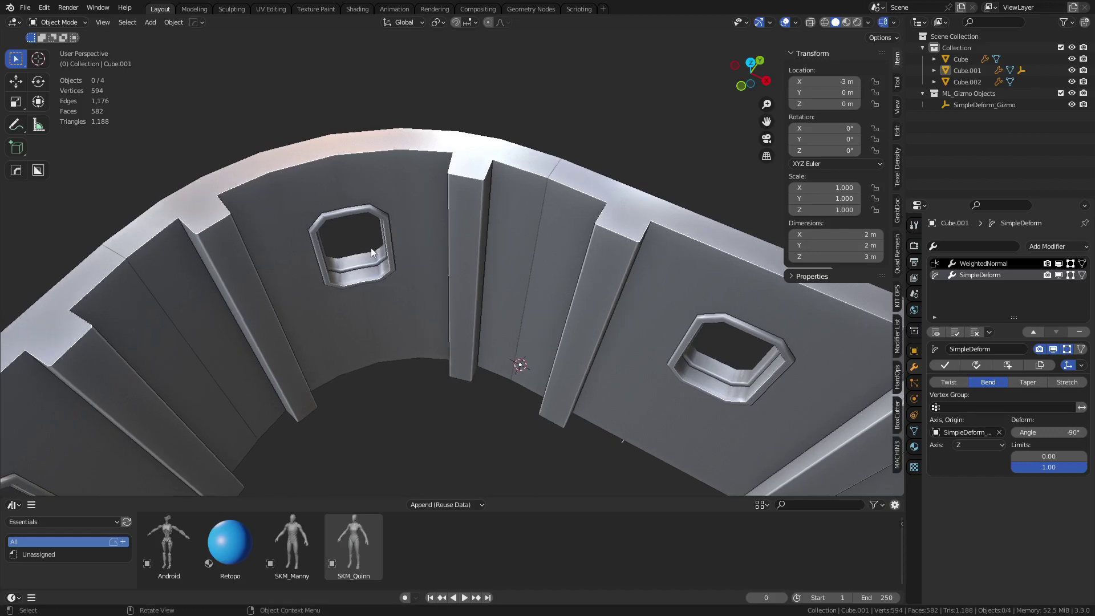
middle_click_drag(325, 218, 418, 225, "shift")
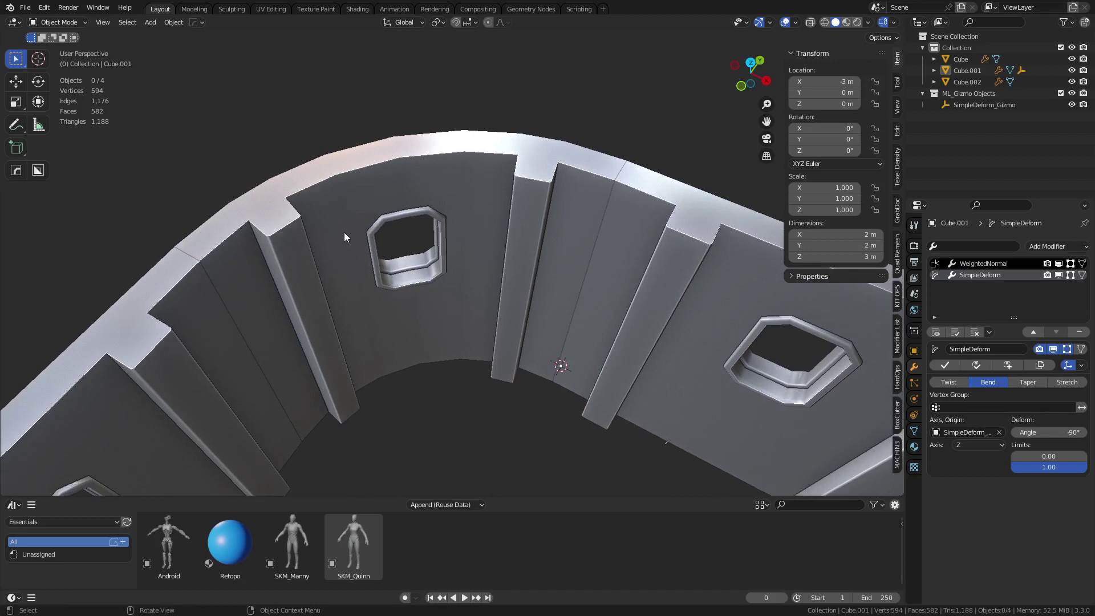
left_click(380, 213)
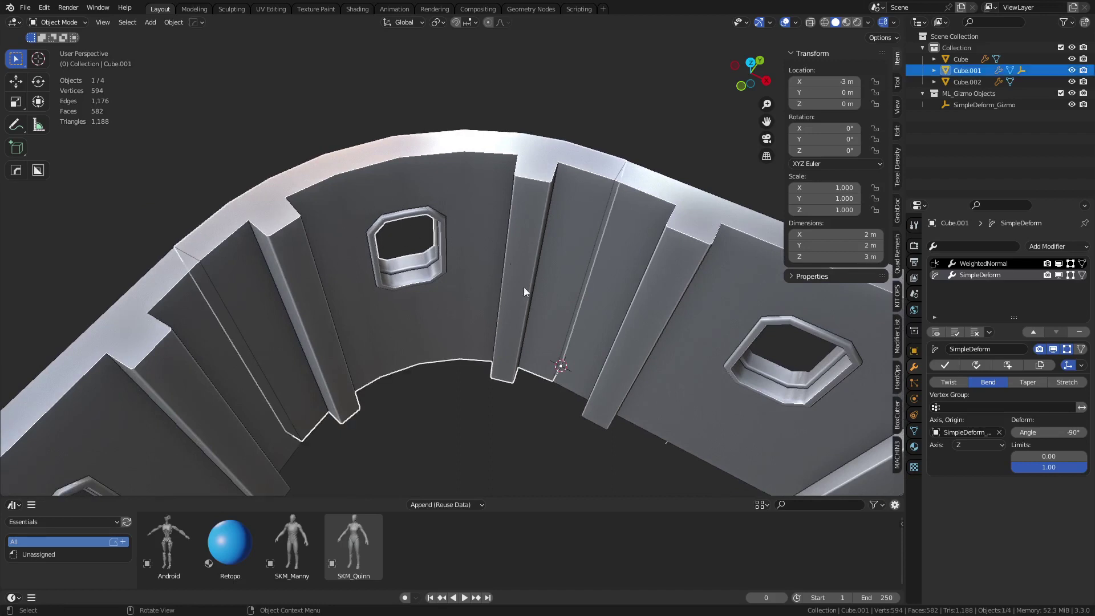
left_click(490, 424)
left_click(422, 288)
middle_click_drag(473, 364, 454, 421)
left_click(481, 432)
middle_click_drag(386, 379, 366, 378)
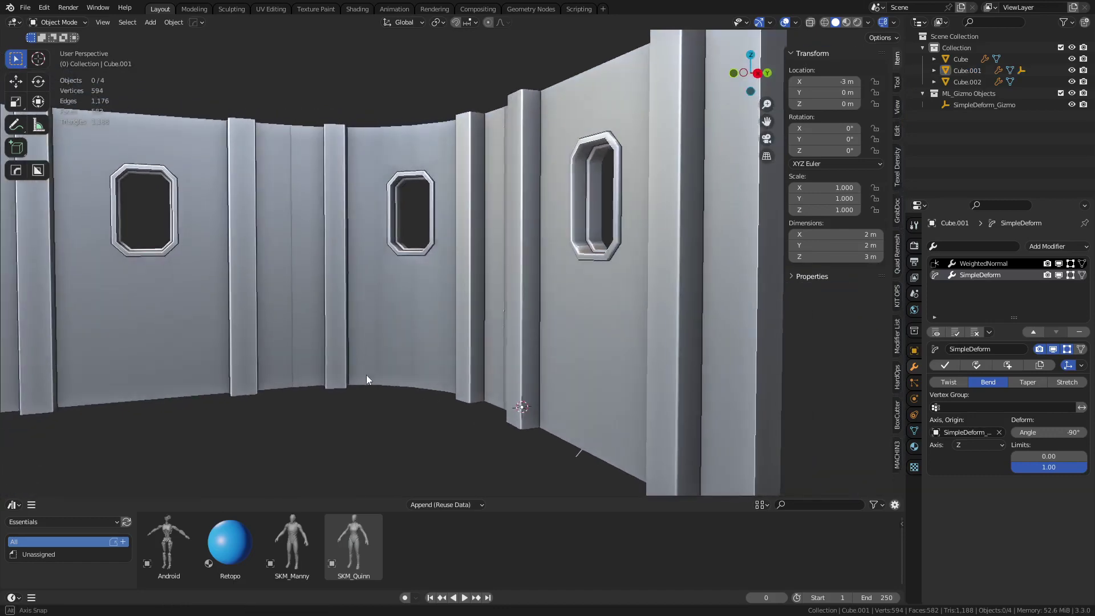
middle_click_drag(175, 239, 463, 257)
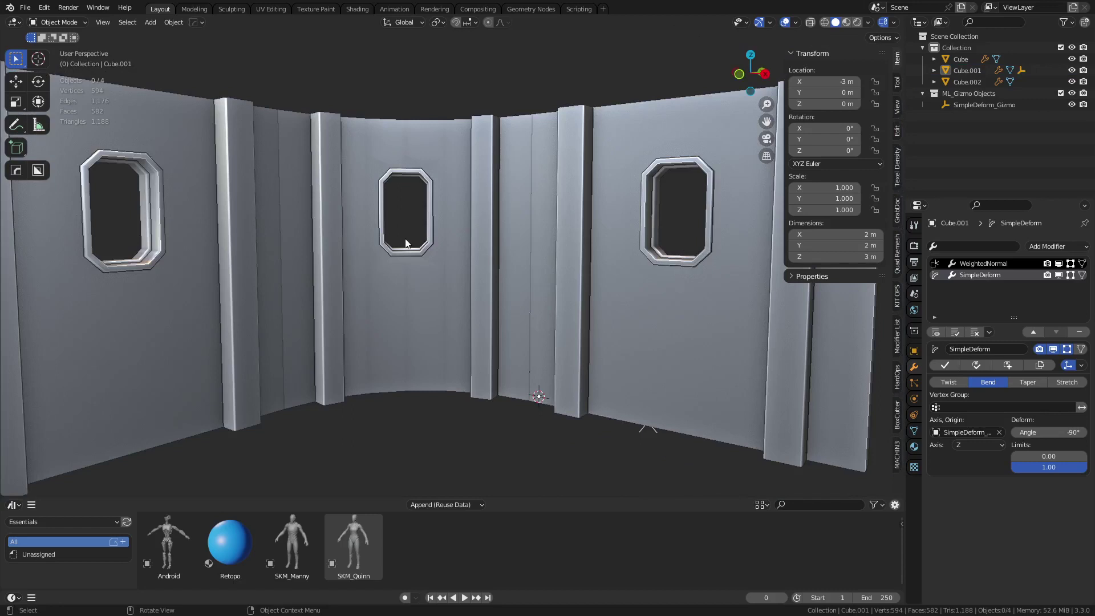
middle_click_drag(401, 232, 427, 250)
Apply the Simple Deform modifier to the curved wall.
key("ctrl+Tab")
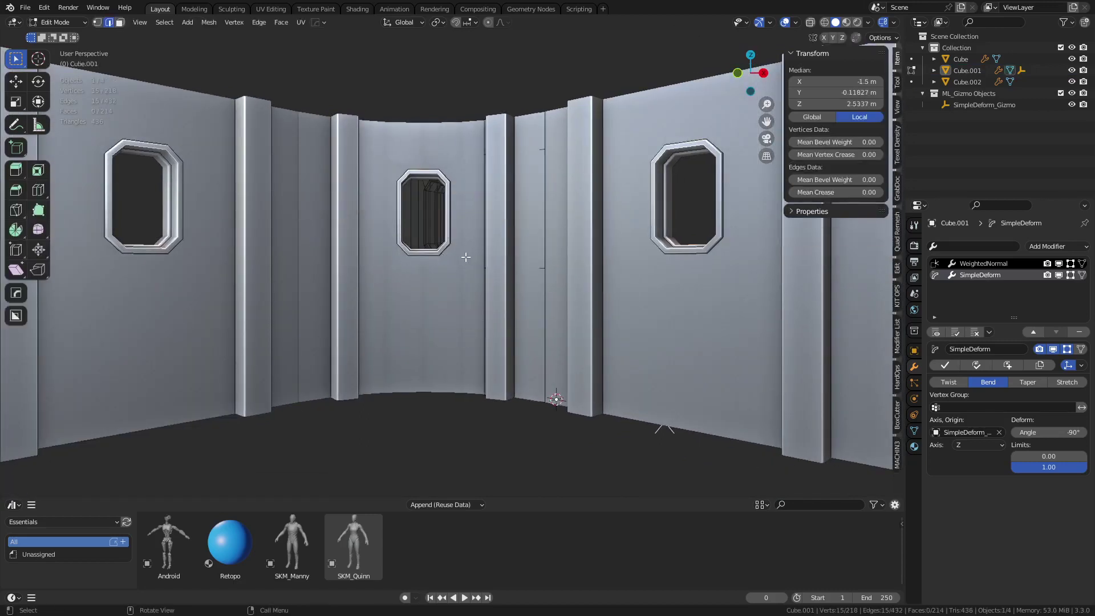
key("1")
key("ctrl+Tab")
left_click(399, 266)
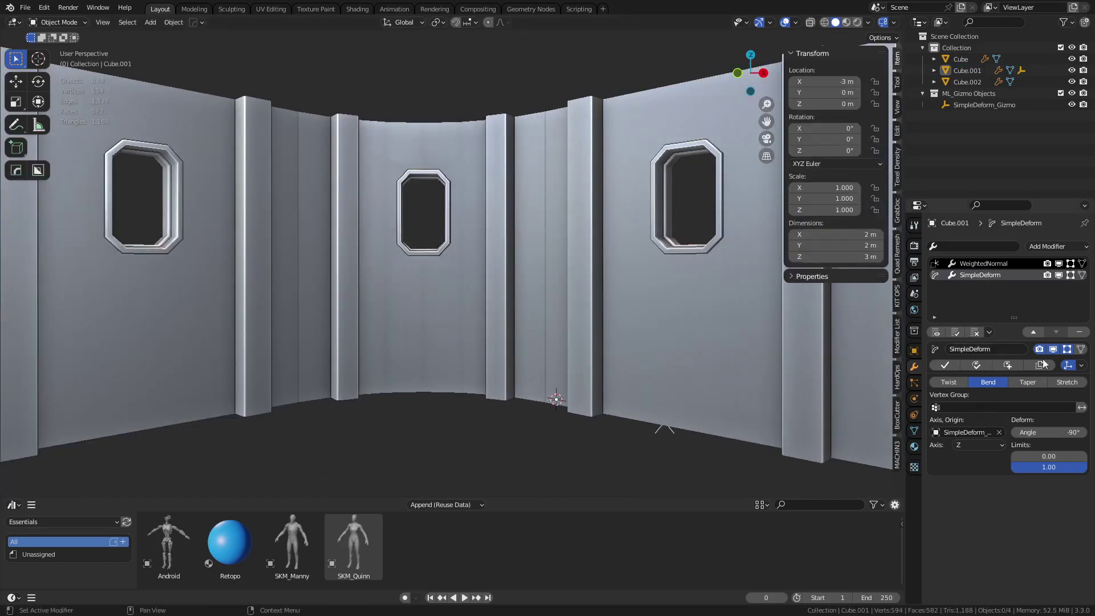
left_click(946, 364)
Enter Edit Mode on the curved wall and select the window with its surrounding faces through the mesh.
key("Tab")
key("alt+z")
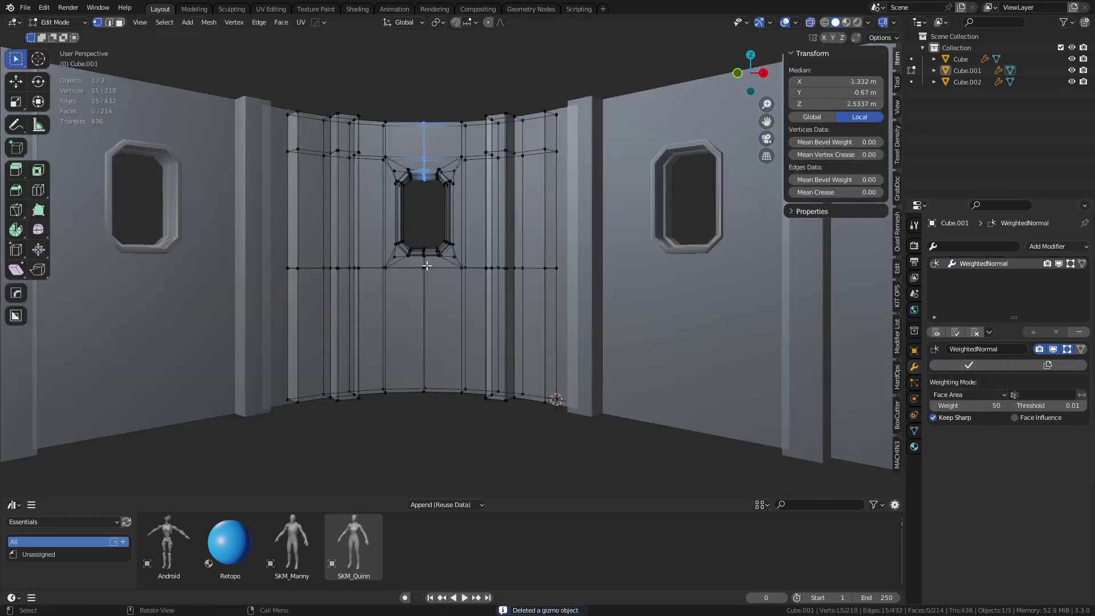
left_click_drag(372, 292, 474, 141)
key("alt+z")
middle_click_drag(475, 141, 474, 360)
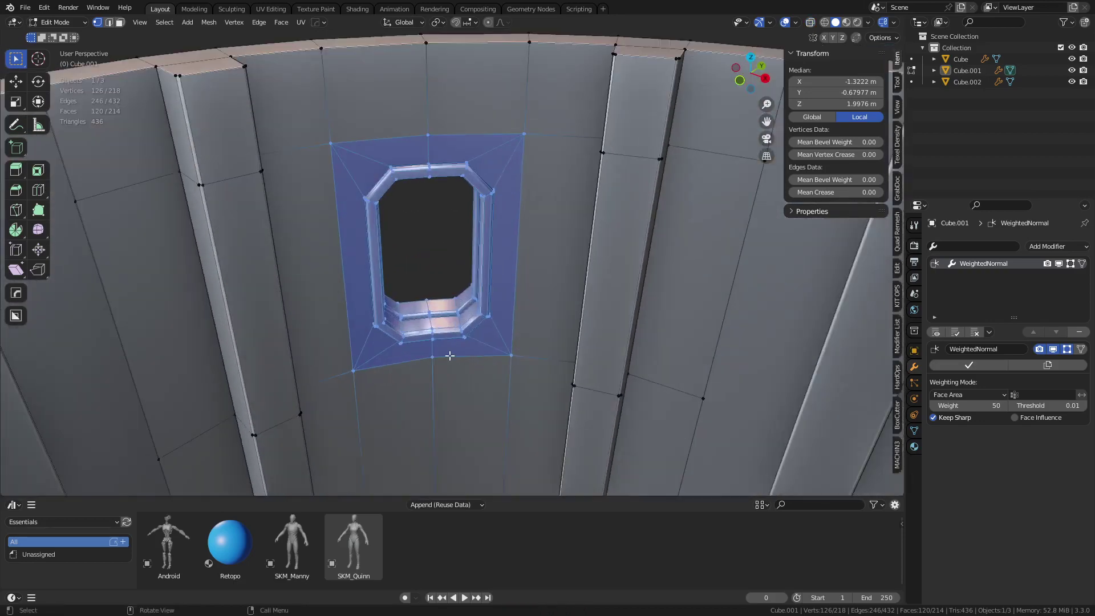
Create a custom transform orientation from the vertical edge above the curved wall's window and activate the Move tool.
left_click(446, 358)
left_click(423, 103)
left_click(418, 23)
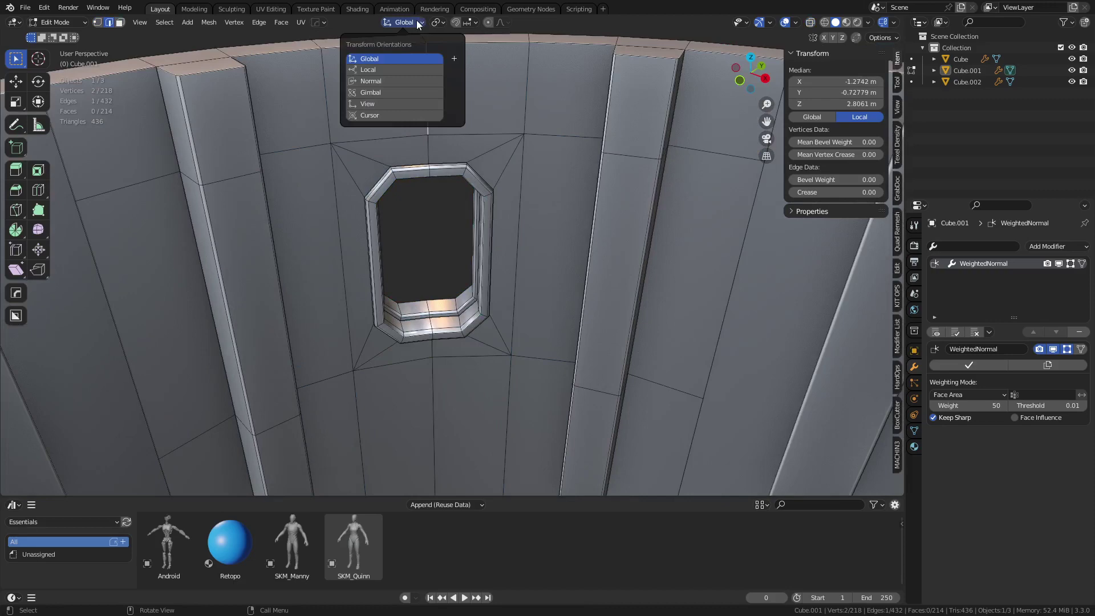
left_click(453, 60)
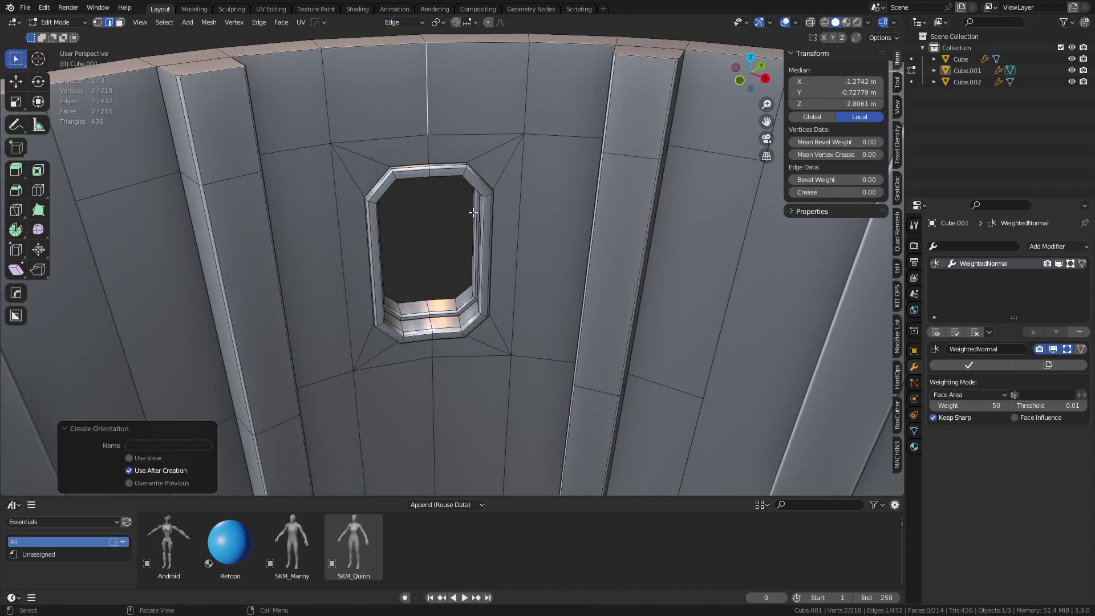
left_click(16, 81)
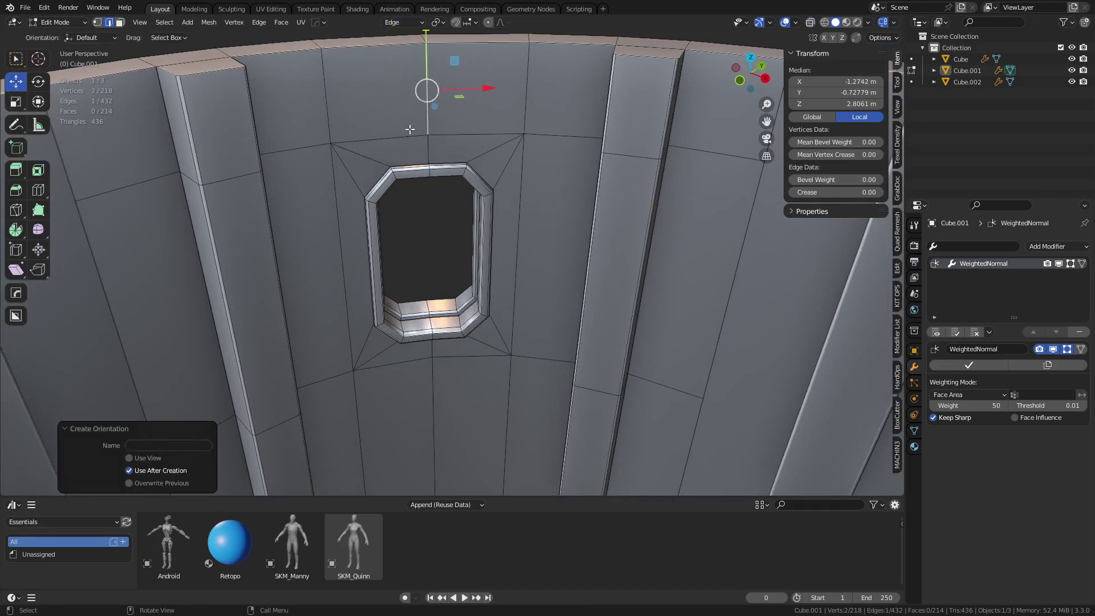
Select all geometry of the curved wall's window frame, including the hidden parts, using X-ray.
middle_click_drag(433, 97, 433, 201)
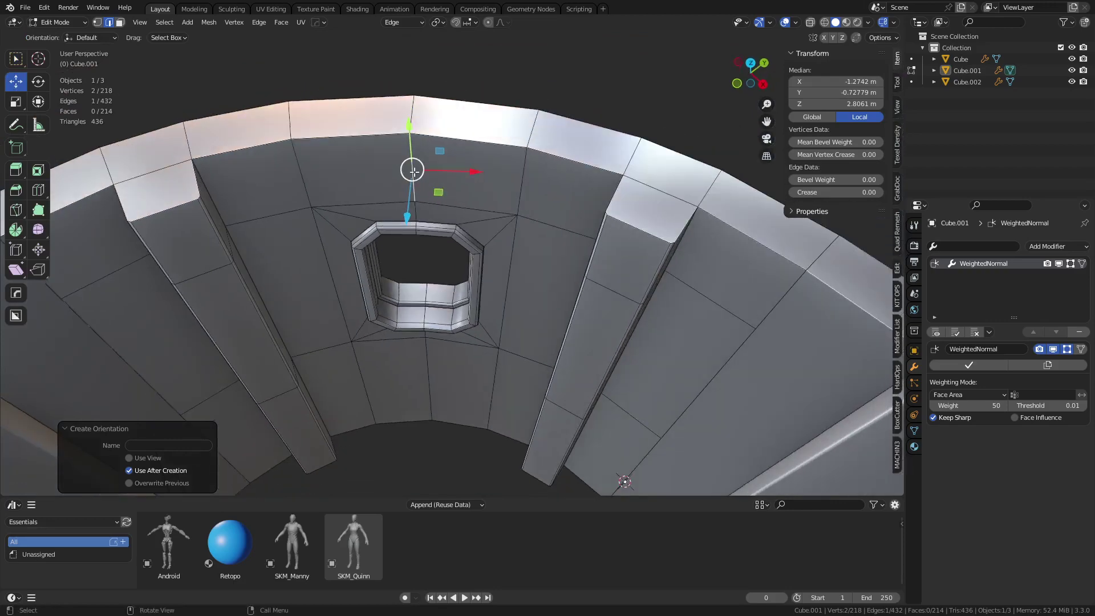
middle_click_drag(432, 346, 439, 287)
key("alt+z")
left_click_drag(340, 339, 513, 120)
key("alt+z")
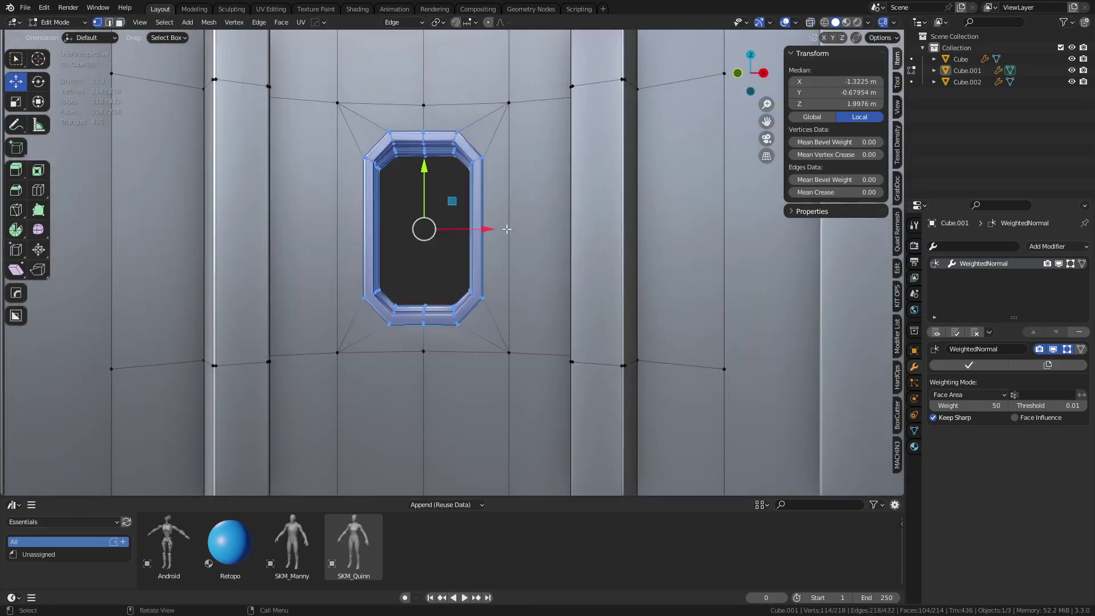
Scale the curved wall's window slightly along the custom edge orientation's X axis, then return to Object Mode.
middle_click_drag(508, 230, 511, 298)
key("s")
key("x")
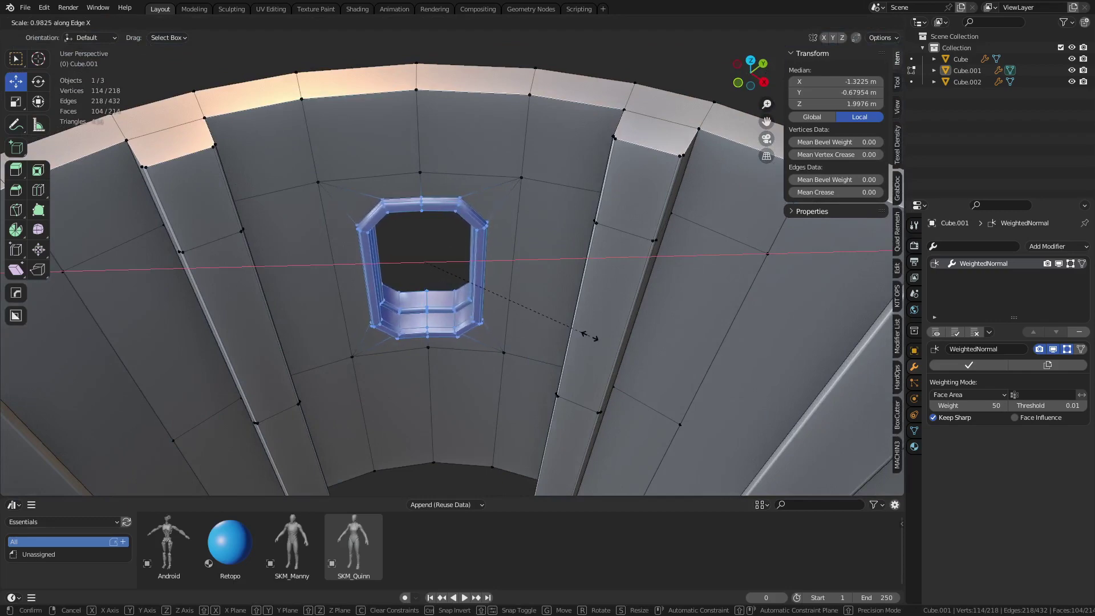
left_click(533, 317)
middle_click_drag(533, 317, 554, 389)
key("s")
key("x")
left_click(536, 246)
key("ctrl+Tab")
left_click(517, 387)
left_click(508, 431)
scroll(509, 433, "down", 5)
middle_click_drag(511, 433, 492, 313)
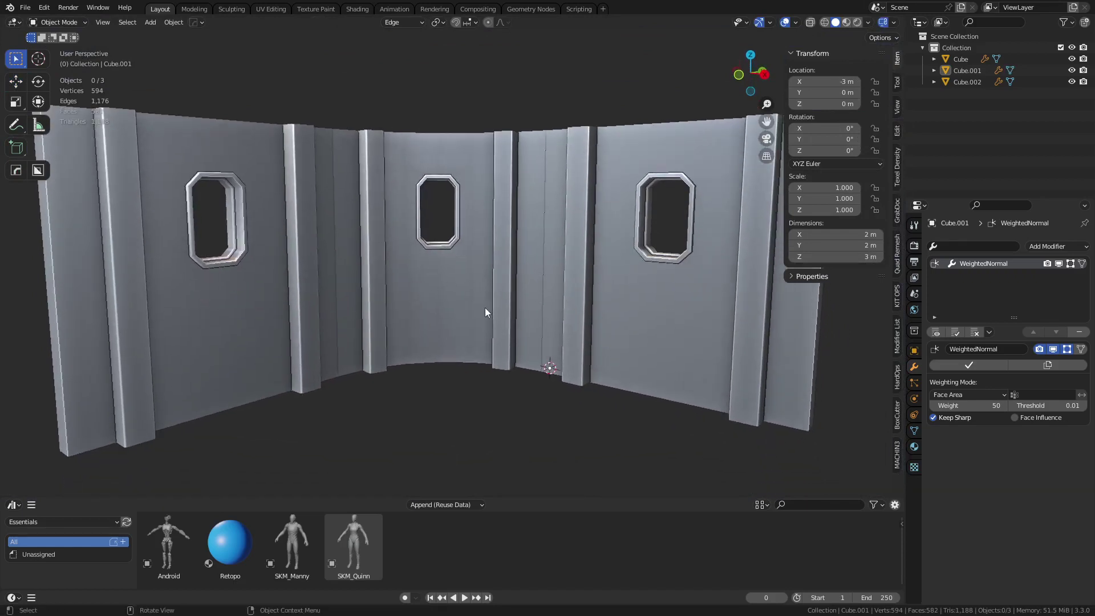
Set the transform orientation back to Global, undo the last window scaling and deselect everything in Object Mode.
left_click(484, 311)
key("Tab")
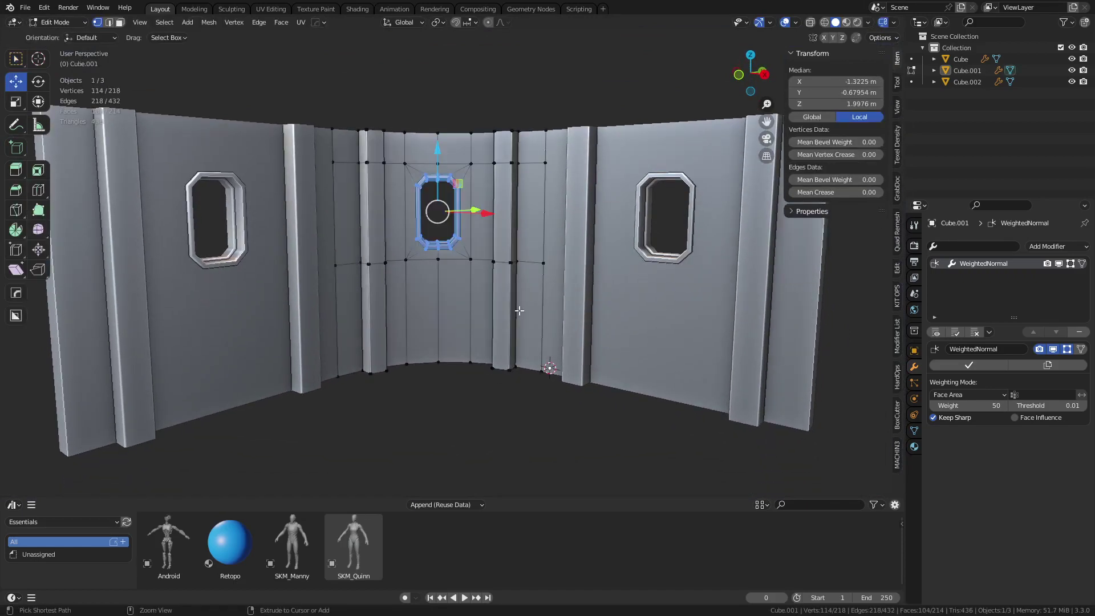
key("ctrl+z")
key("ctrl+Tab")
left_click(487, 313)
key("alt+a")
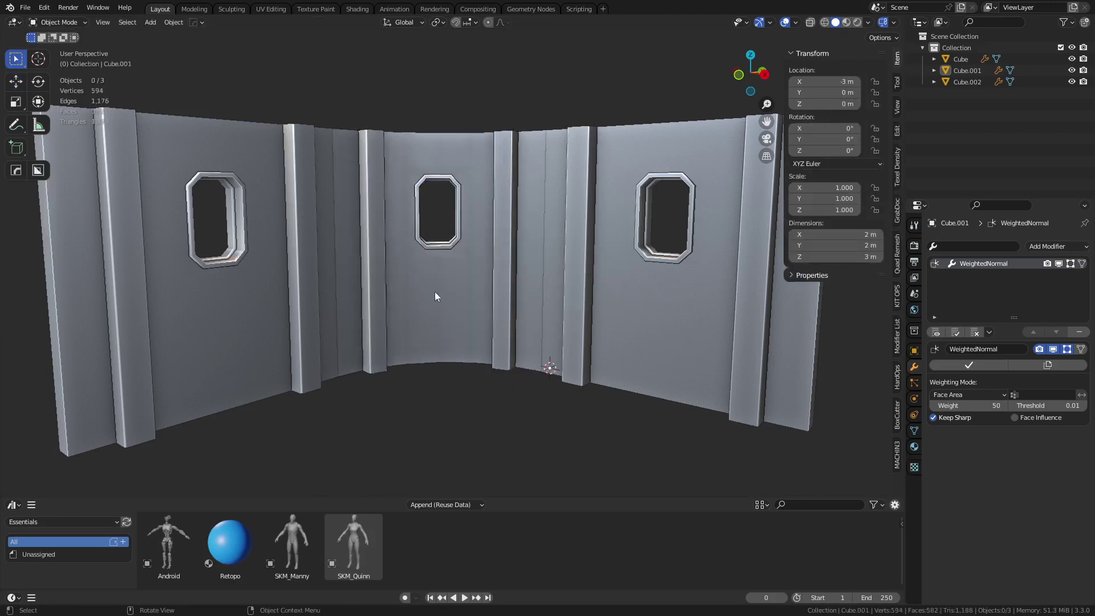
Check the rescaled corner window against the neighbouring straight walls' windows from several angles.
middle_click_drag(487, 314, 368, 207)
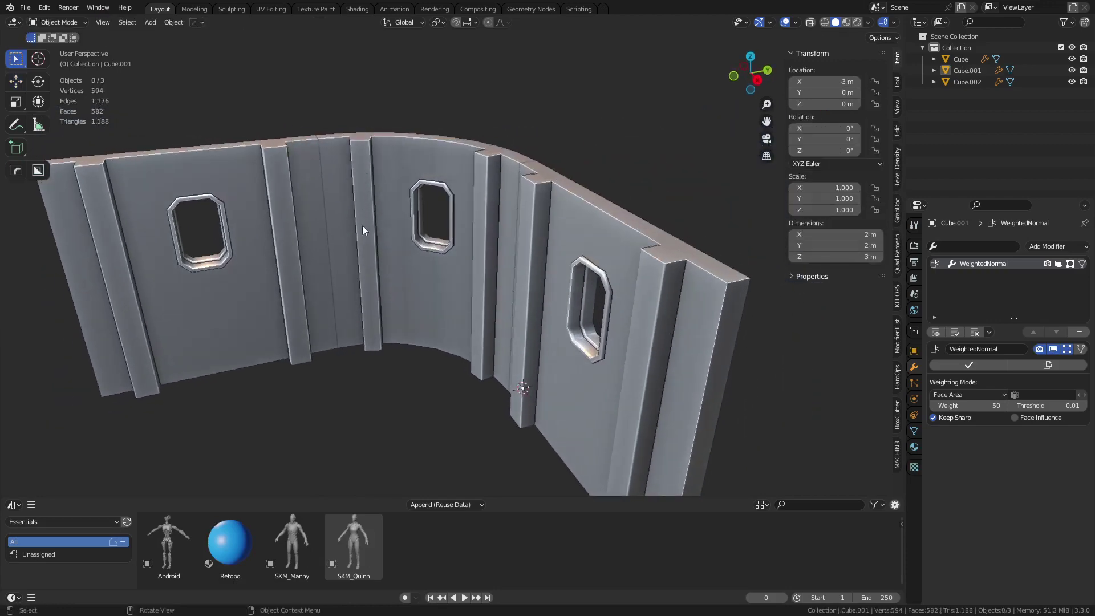
middle_click_drag(417, 244, 470, 219)
key("ctrl+Tab")
left_click(519, 223)
left_click(473, 411)
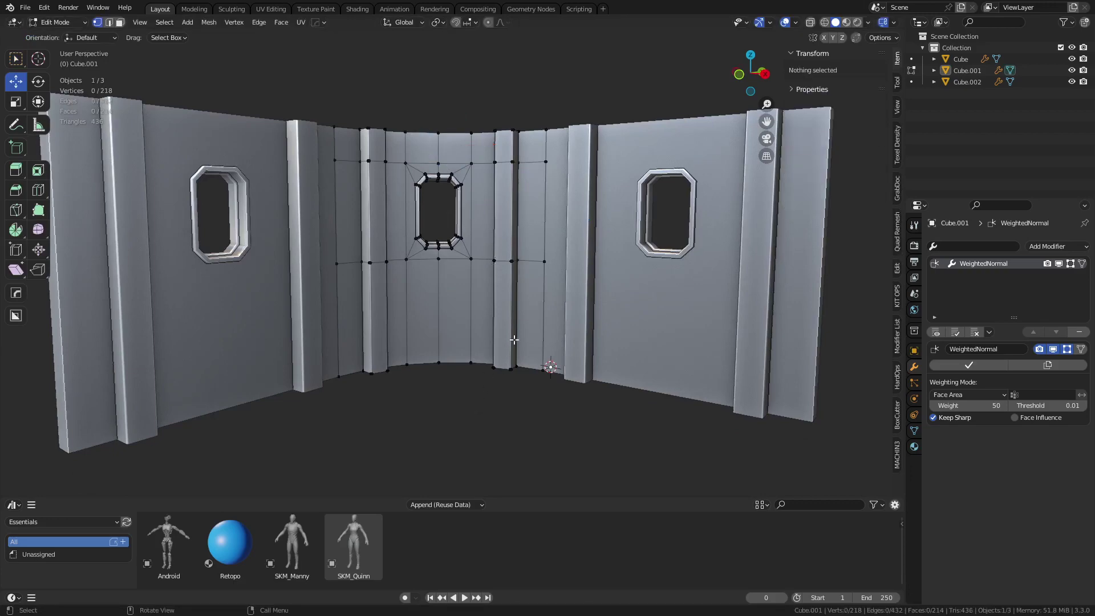
scroll(514, 339, "up", 1)
key("ctrl+Tab")
left_click(433, 349)
left_click(459, 412)
scroll(487, 304, "down", 3)
middle_click_drag(473, 242, 484, 286)
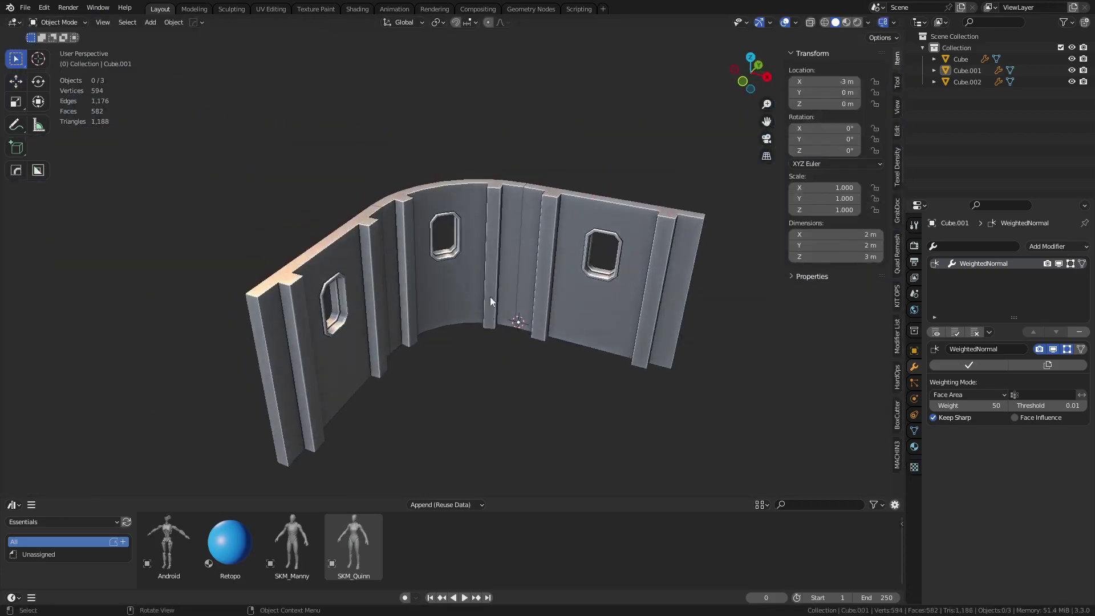
Select the curved wall and examine the seam where its end meets the straight wall.
left_click(485, 288)
middle_click_drag(368, 241, 386, 280)
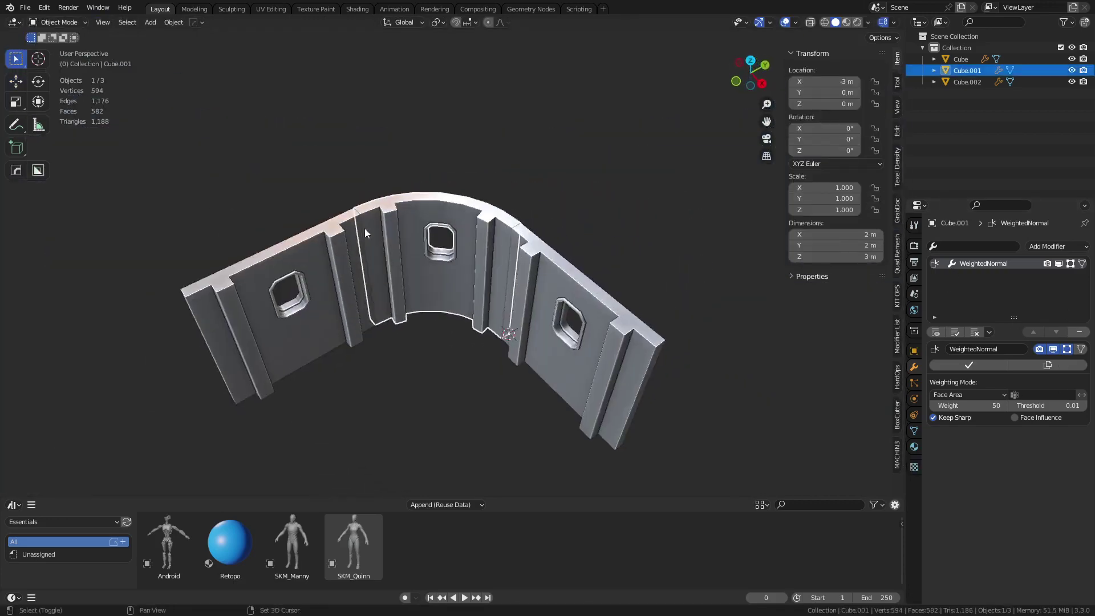
middle_click_drag(394, 252, 442, 258, "shift")
middle_click(450, 227, "alt")
scroll(457, 300, "up", 8)
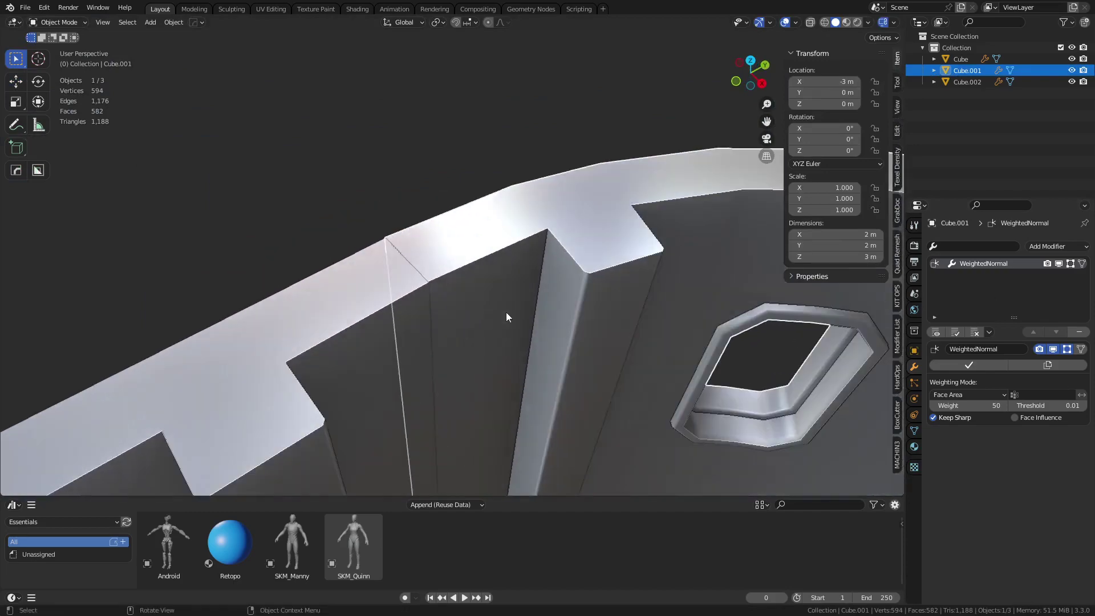
middle_click_drag(506, 313, 456, 350)
scroll(487, 272, "up", 3)
middle_click_drag(513, 247, 548, 118)
mouse_move(429, 275)
middle_mouse_down()
mouse_move(406, 296)
mouse_move(371, 279)
mouse_move(511, 261)
mouse_move(507, 357)
mouse_move(575, 137)
mouse_move(489, 355)
middle_mouse_up()
Enter Edit Mode with X-ray on and select the three stacked end faces of the curved wall at the seam.
key("alt+z")
key("Tab")
left_click(458, 169)
scroll(458, 169, "down", 5)
middle_click_drag(508, 393, 512, 142, "shift")
left_click(484, 303, "ctrl")
middle_click_drag(507, 182, 479, 317, "shift")
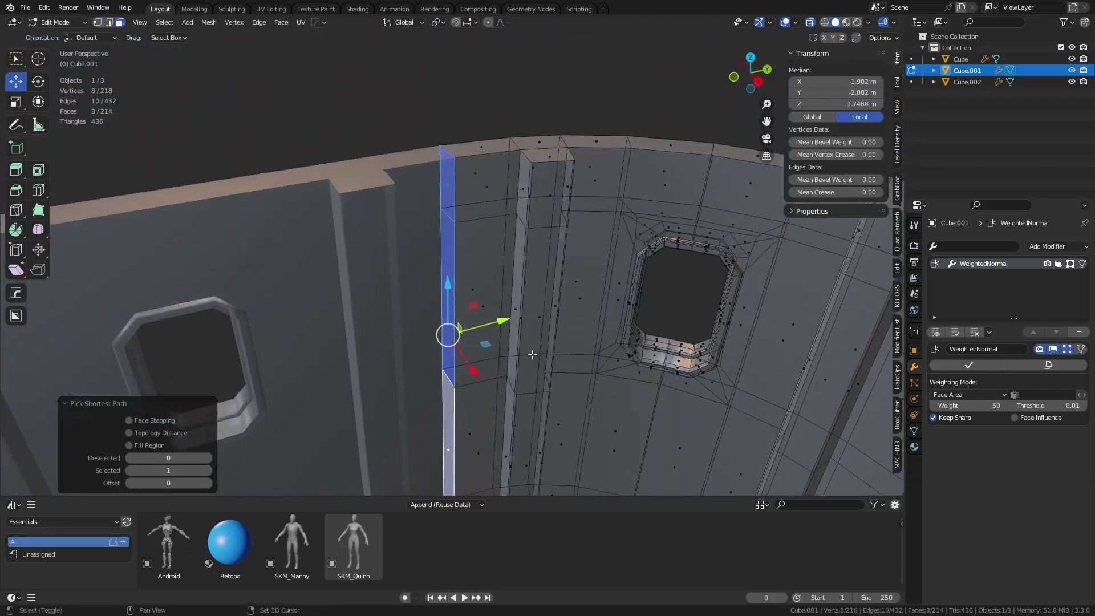
scroll(513, 334, "up", 2)
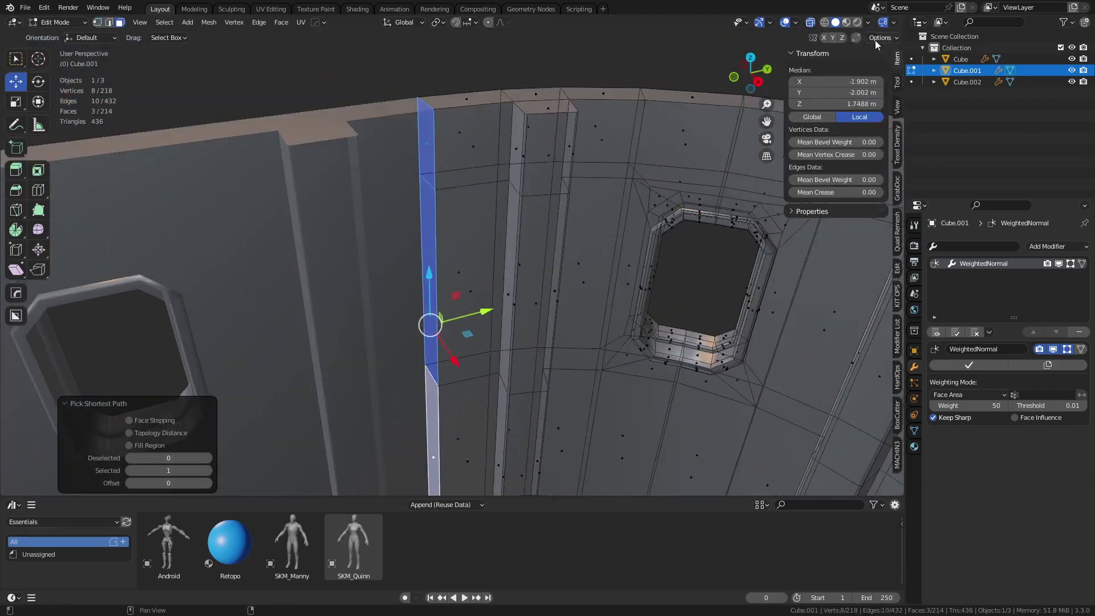
Move the selected end faces about 0.185 m along Y, away from the straight wall.
left_click(881, 38)
middle_click_drag(490, 297, 511, 265)
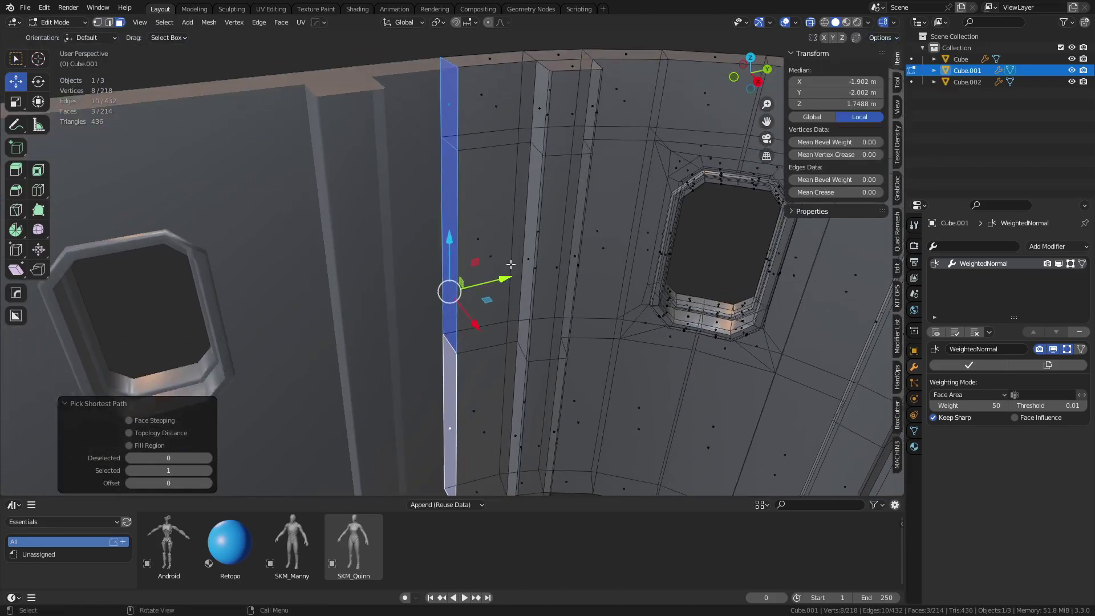
key("g")
key("y")
left_click(511, 75)
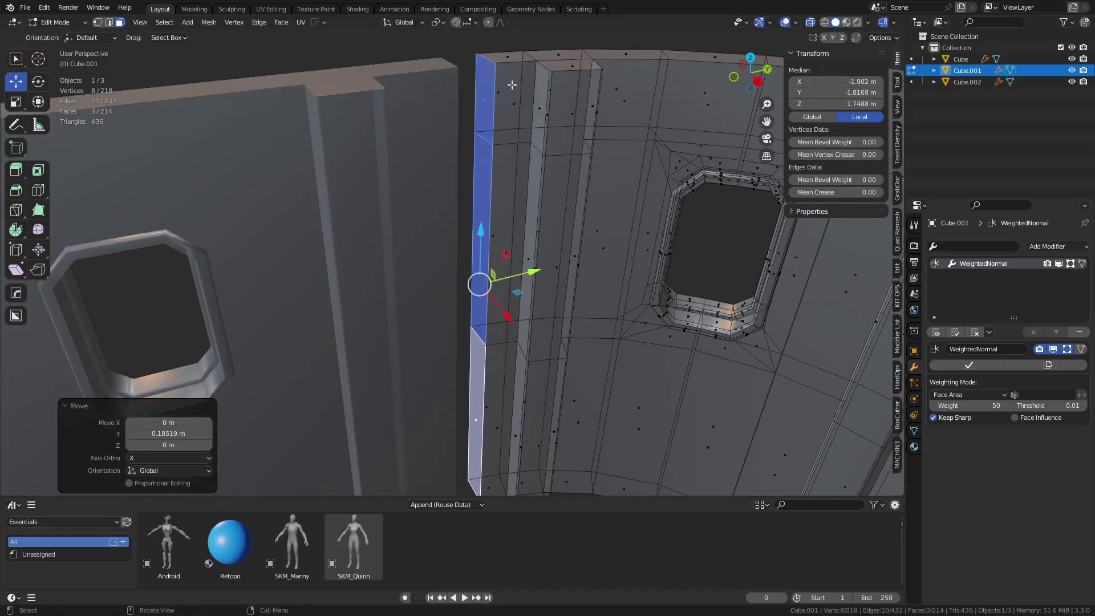
Select the inner top corner vertex of the curved wall's open end and set the snapping target to Vertex.
middle_click_drag(475, 355, 466, 69)
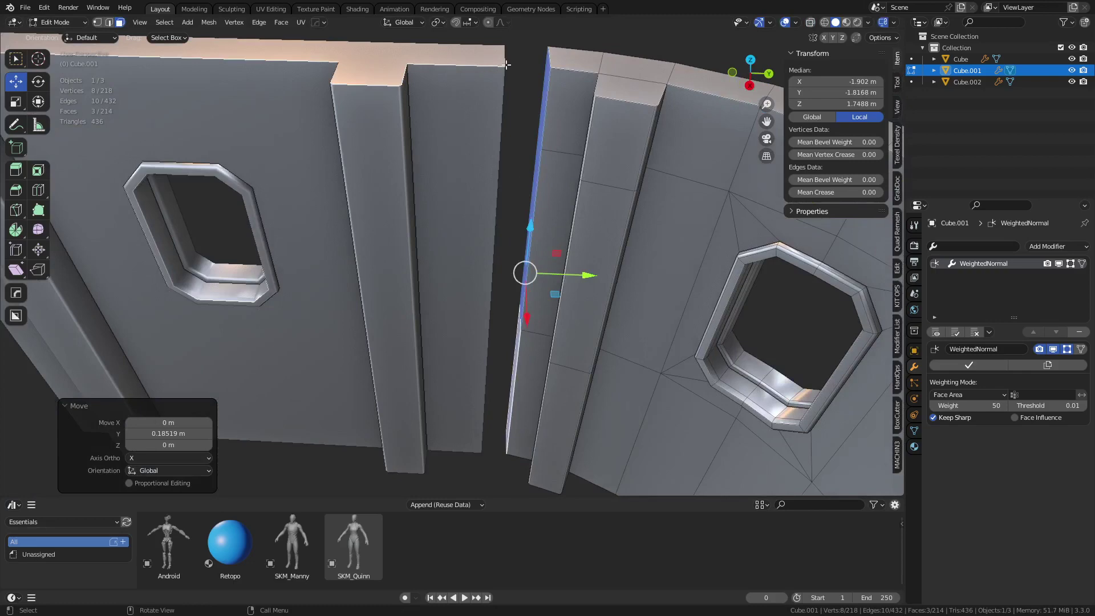
middle_click_drag(670, 63, 614, 143, "shift")
key("1")
middle_click_drag(555, 168, 526, 195, "shift")
left_click(497, 240)
scroll(494, 235, "up", 3)
middle_click_drag(464, 183, 454, 192, "shift")
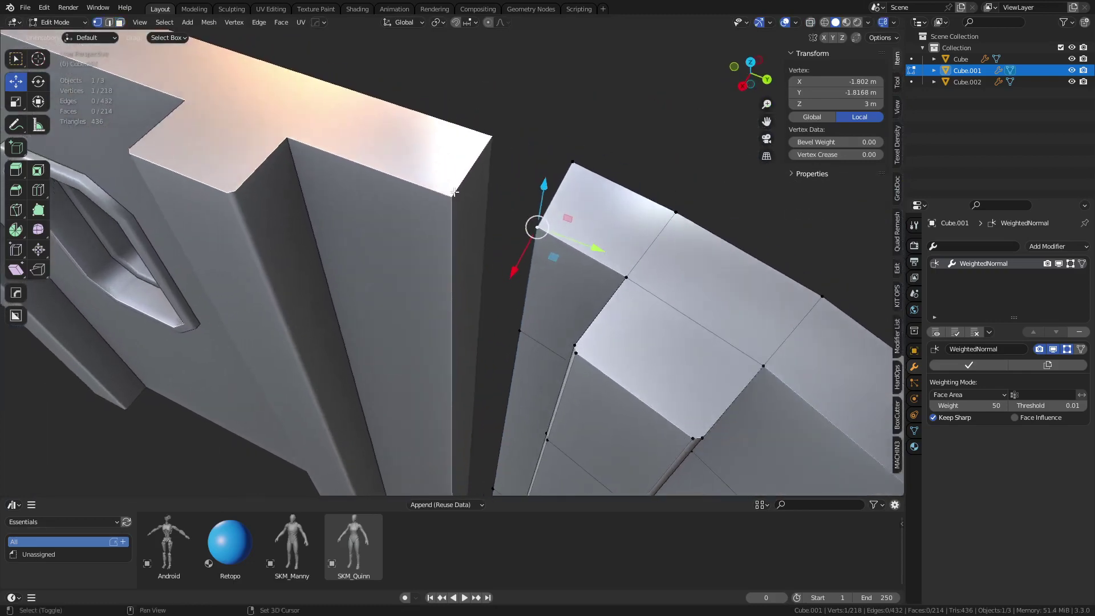
left_click(440, 23)
mouse_move(474, 18)
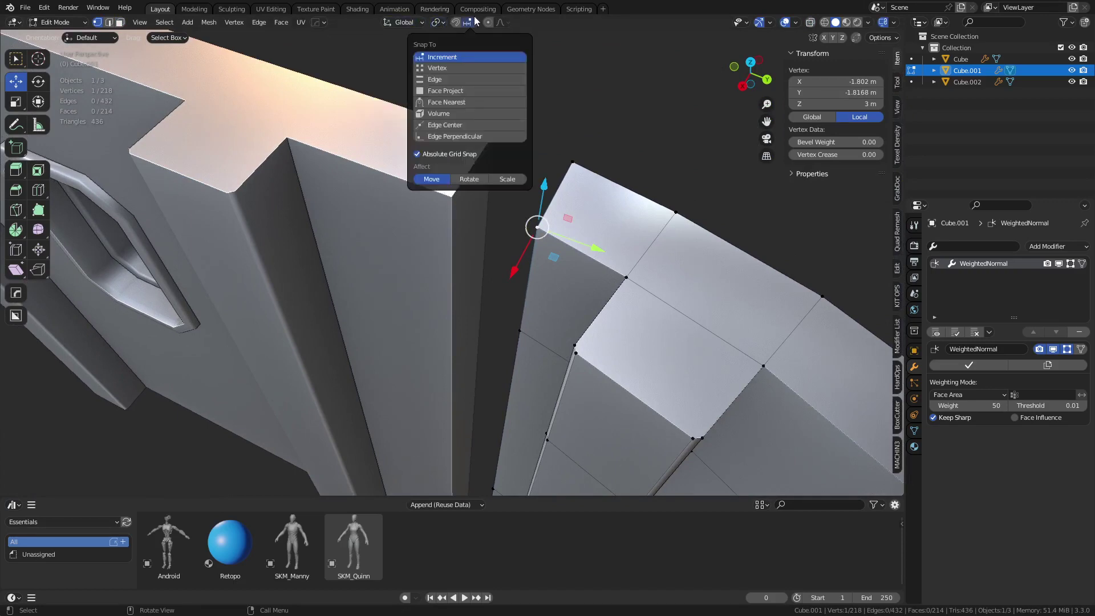
left_click(440, 67)
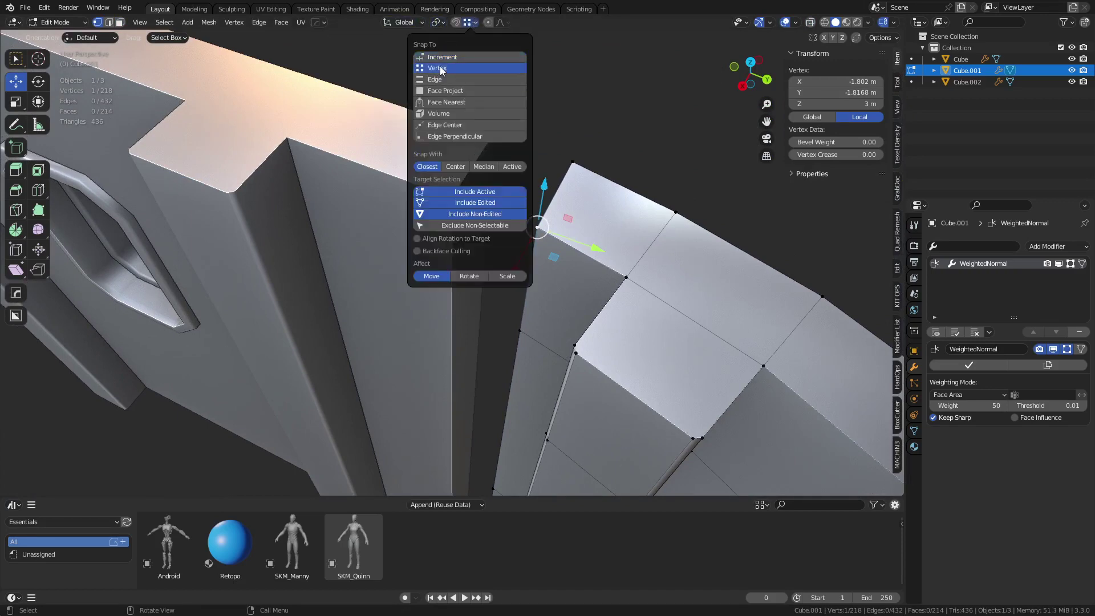
Snap the inner and outer top corner vertices of the curved wall's end onto the straight wall's matching corners.
key("g")
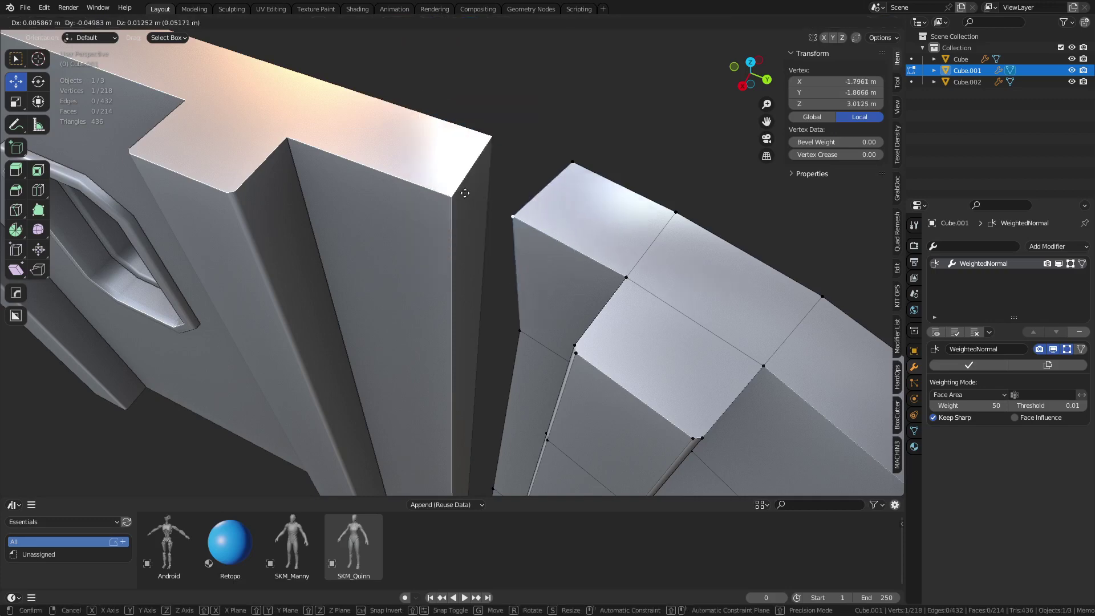
left_click(453, 196)
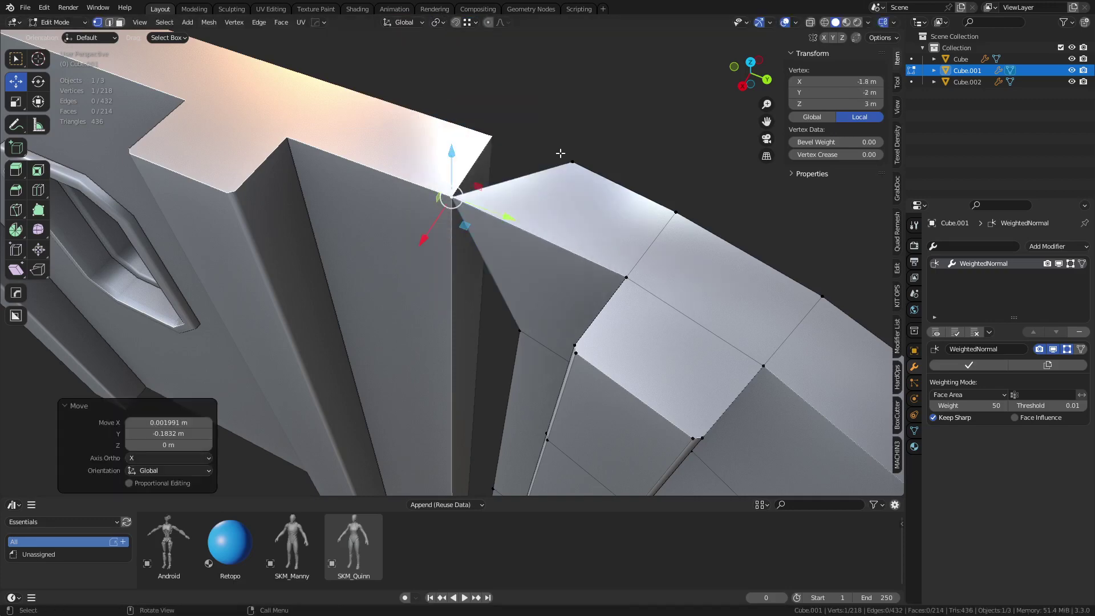
key("g")
left_click(507, 143)
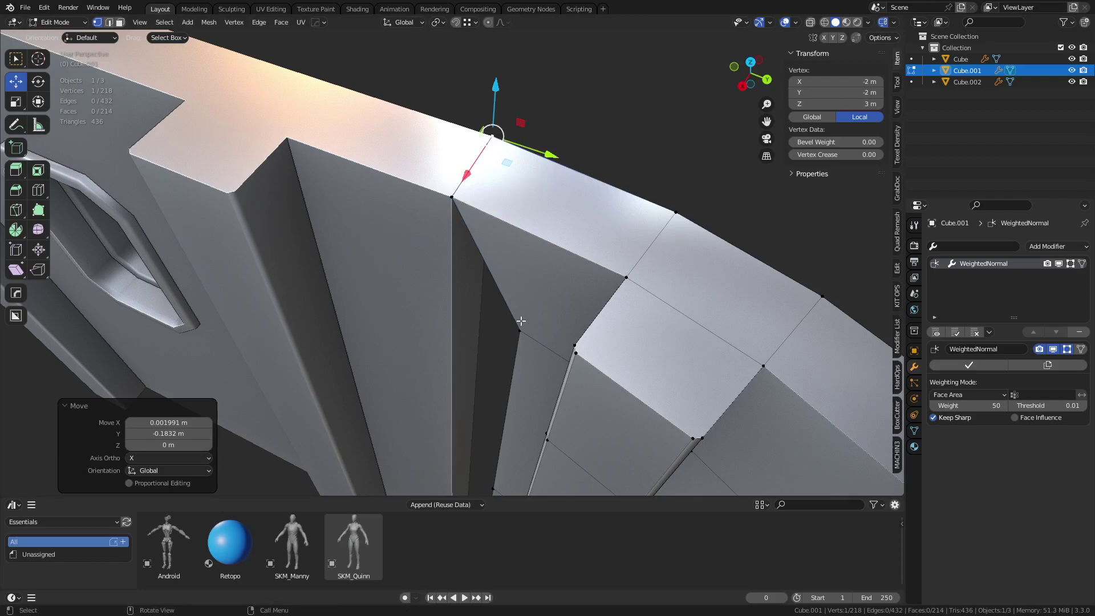
Select the inner end vertex just below the top corner and move it about -0.179 m along Y toward the straight wall.
left_click(521, 326)
key("alt+z")
middle_click_drag(521, 325, 520, 249)
key("Tab")
middle_click_drag(464, 306, 462, 204)
middle_click_drag(449, 302, 497, 194)
middle_click_drag(486, 399, 519, 240)
key("ctrl+Tab")
left_click(520, 204)
middle_click_drag(512, 202, 501, 277, "shift")
key("g")
key("y")
left_click(459, 272)
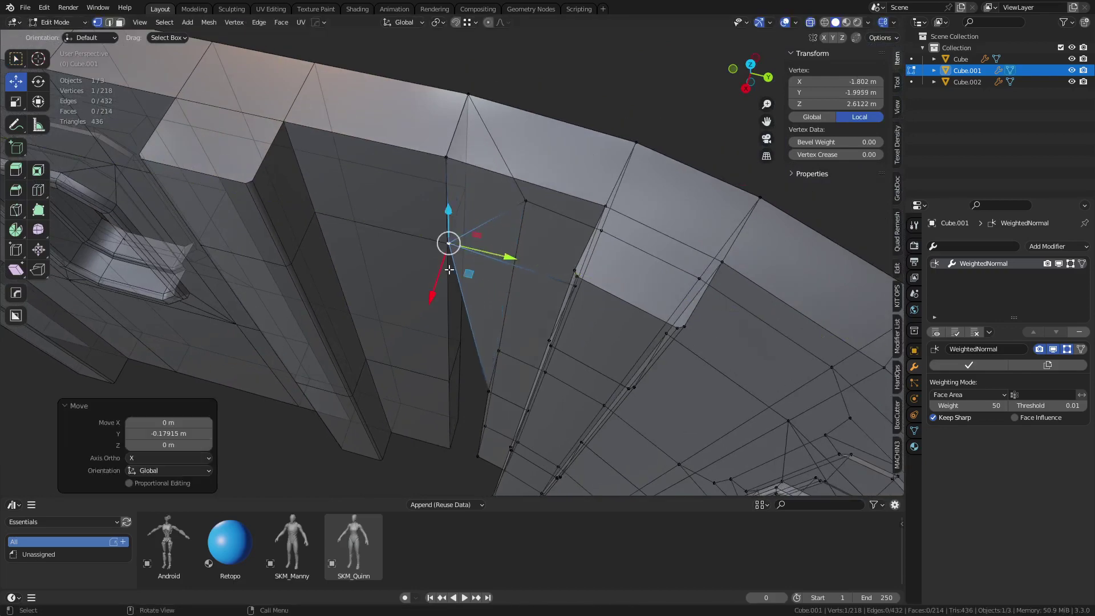
Nudge the vertex about -0.003 m further along Y toward the straight wall's edge.
scroll(456, 266, "up", 4)
scroll(479, 263, "up", 2)
key("g")
key("y")
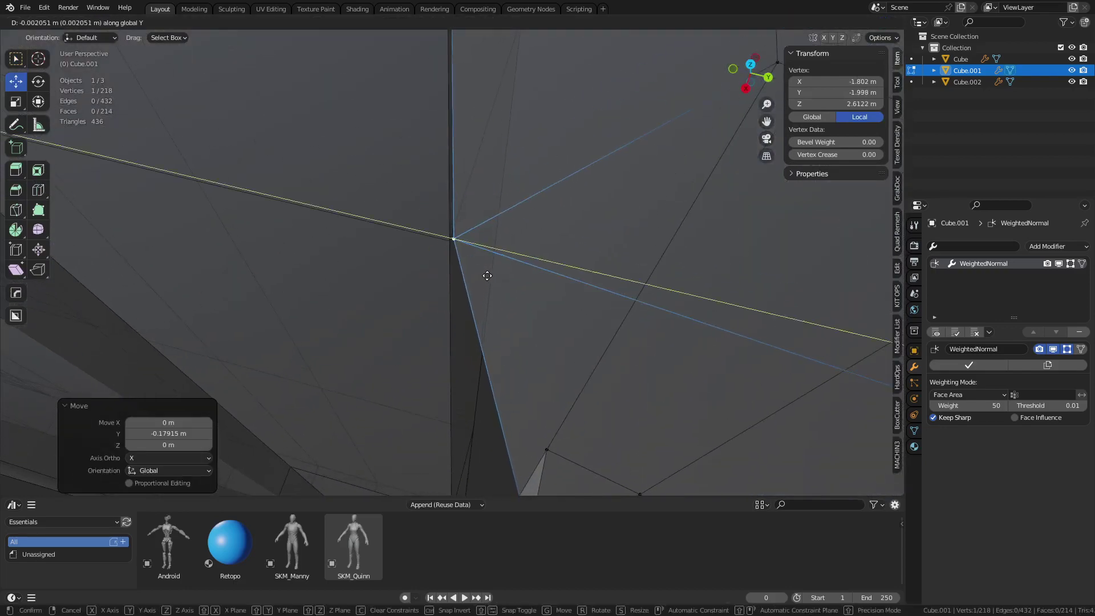
left_click(542, 259)
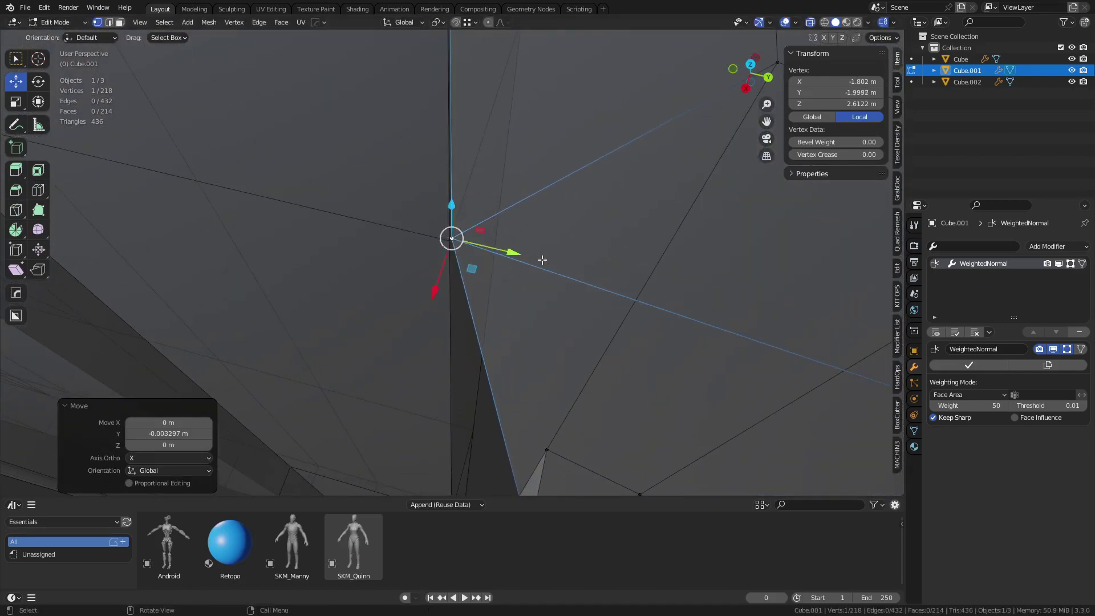
Set the vertex's coordinates to Y -2 m and X -1.8 m.
left_click(865, 92)
type("-2")
key("Return")
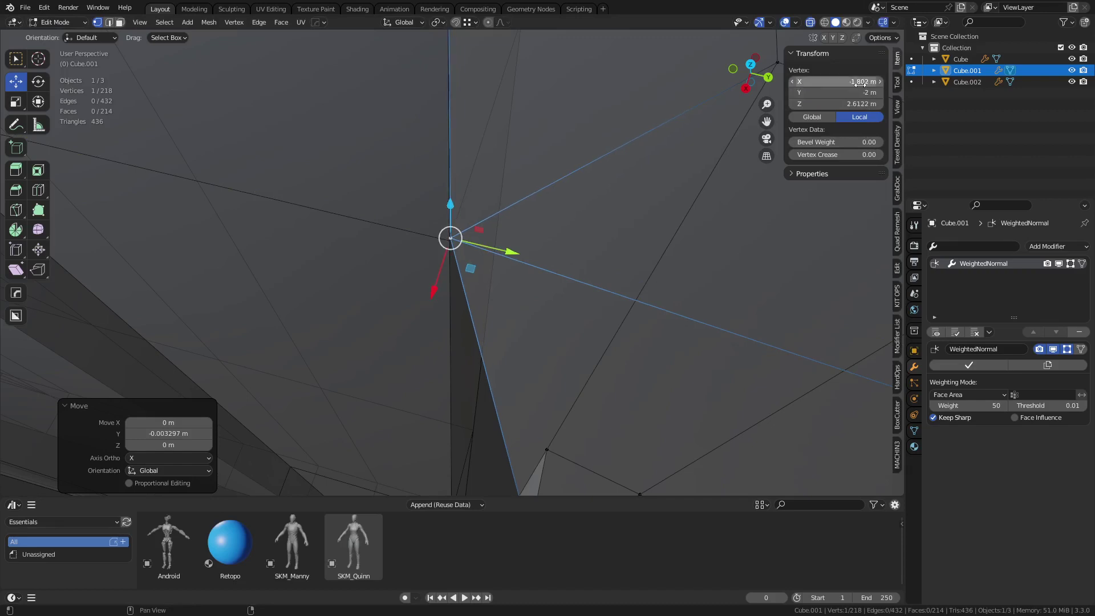
left_click(859, 84)
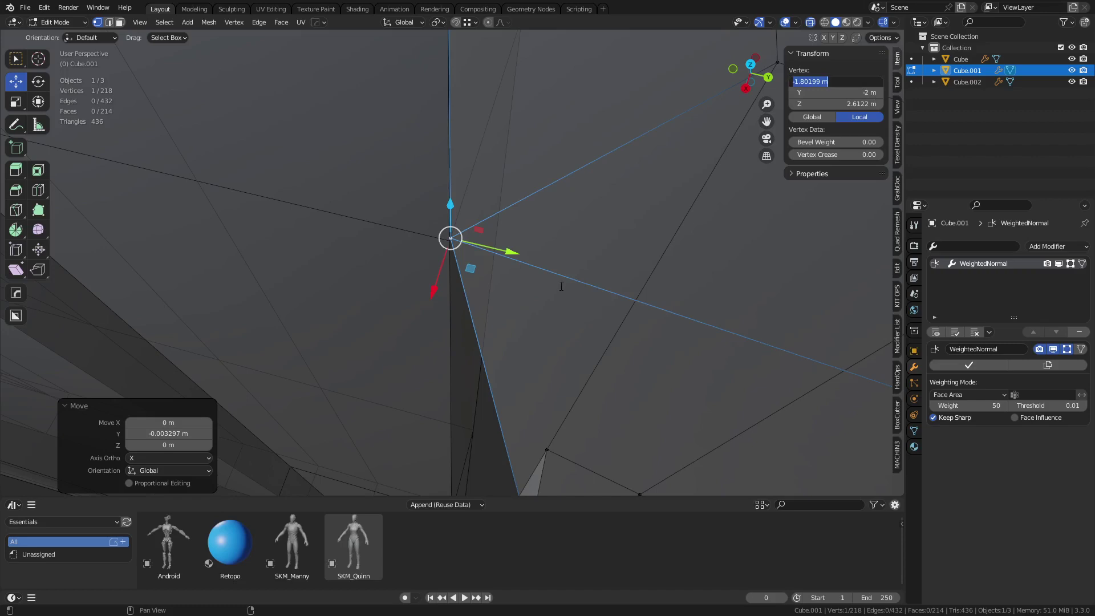
key("Escape")
middle_click_drag(540, 325, 517, 303)
left_click(858, 81)
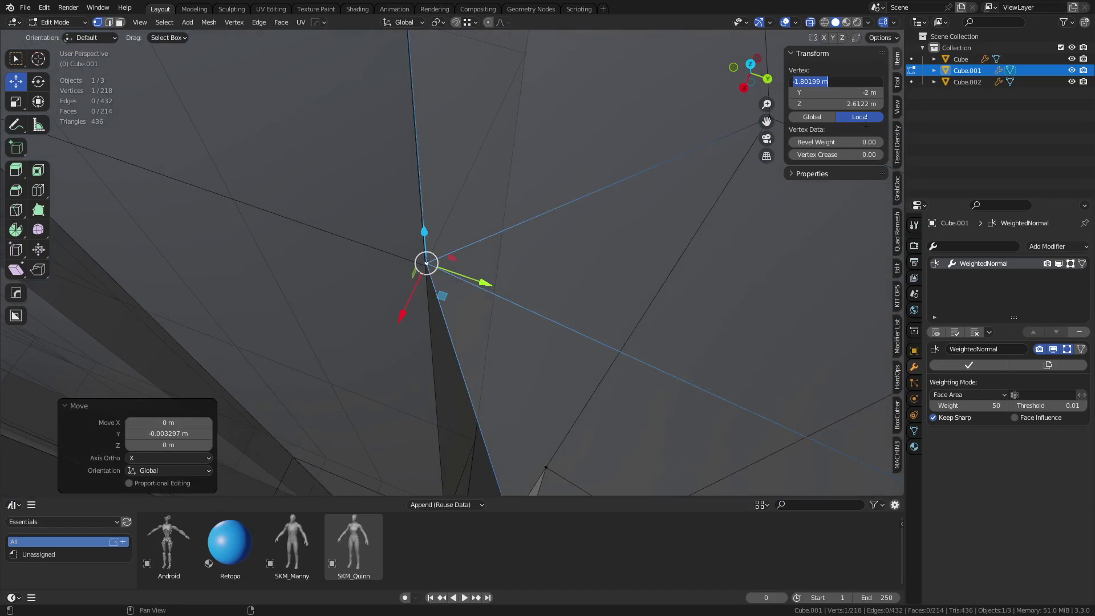
key("Return")
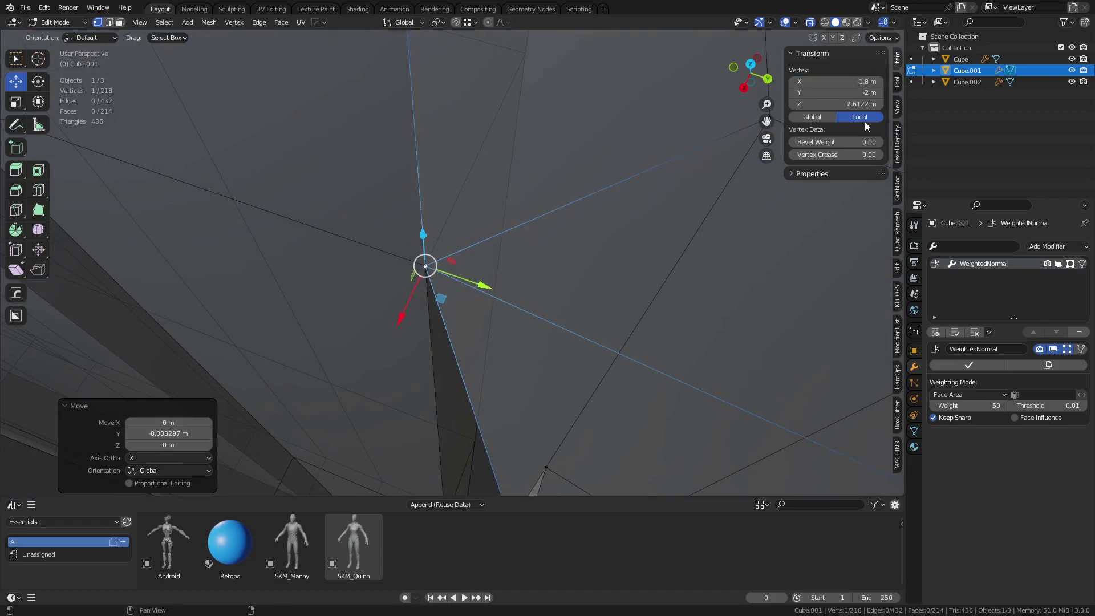
Inspect the aligned vertex at the wall seam up close in Object Mode, including in an orthographic back view.
key("ctrl+Tab")
left_click(502, 297)
scroll(495, 297, "down", 3)
key("alt+z")
scroll(436, 274, "up", 3)
middle_click_drag(437, 274, 438, 239)
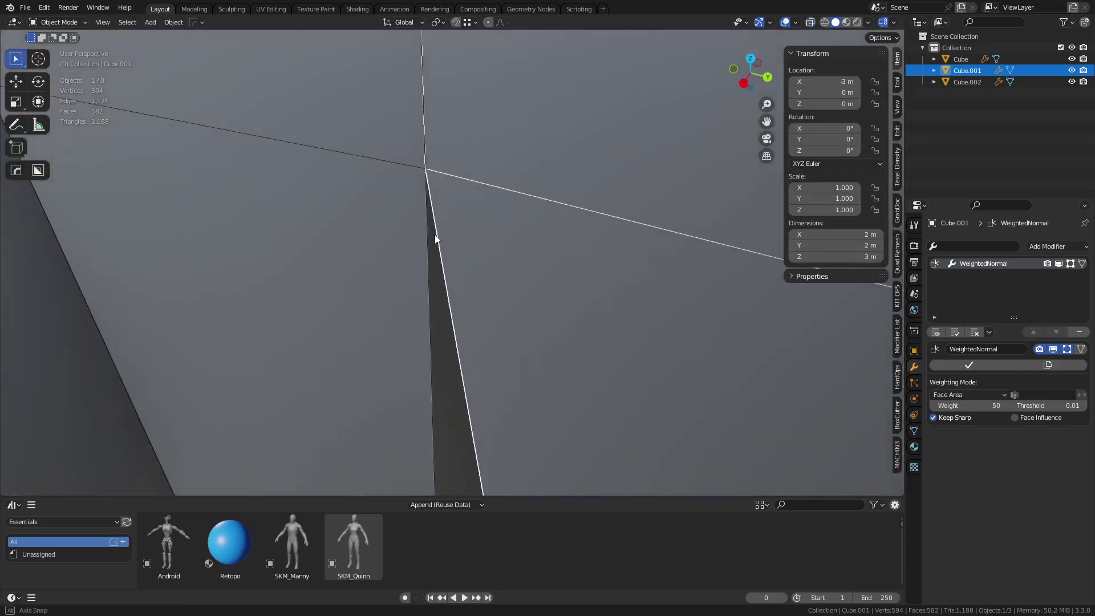
scroll(438, 239, "up", 1)
middle_click_drag(494, 166, 517, 248, "shift")
scroll(498, 250, "up", 4)
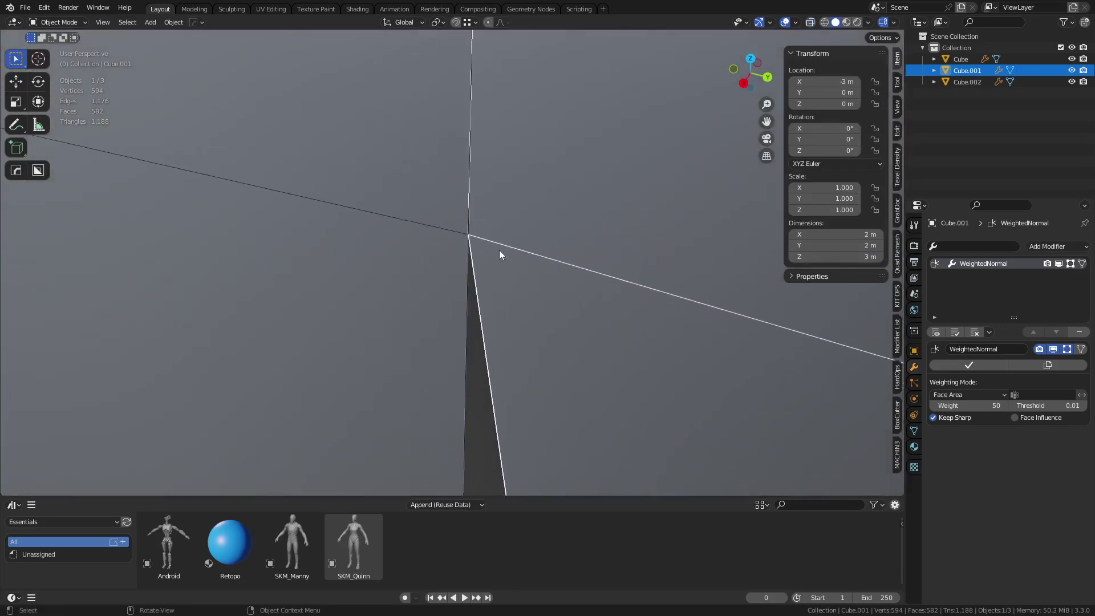
scroll(492, 245, "down", 1)
middle_click_drag(500, 181, 508, 245, "alt")
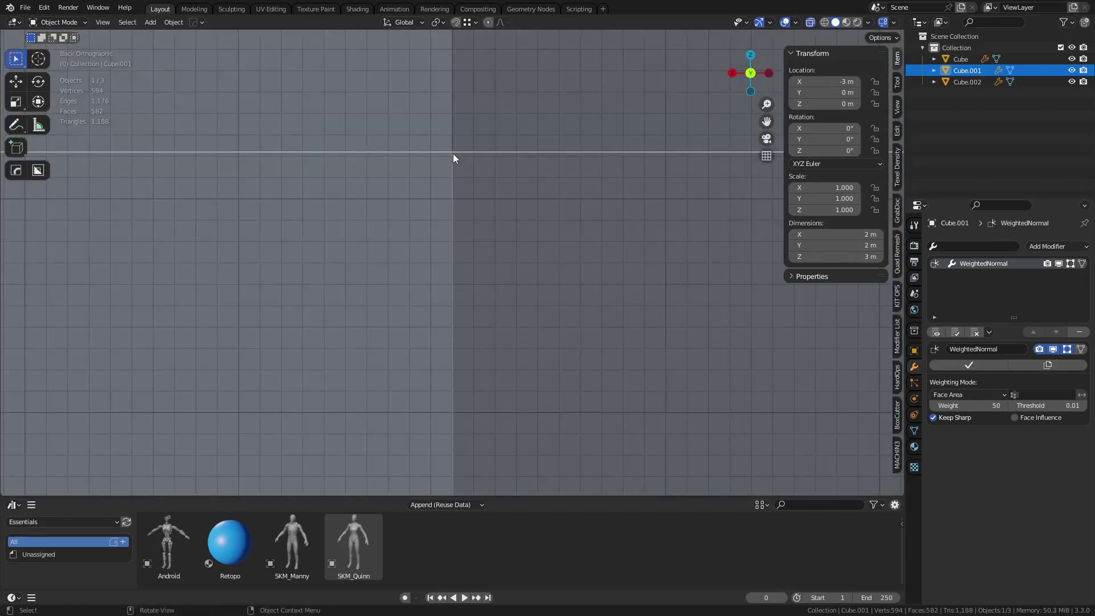
middle_click_drag(453, 154, 684, 200)
middle_click_drag(798, 125, 615, 357)
Snap the curved wall's lower-middle and bottom inner end vertices onto the straight wall's inner edge.
scroll(543, 394, "down", 3)
key("ctrl+Tab")
left_click(560, 288)
scroll(559, 296, "up", 2)
middle_click_drag(573, 405, 533, 264, "shift")
left_click(540, 308)
key("g")
left_click(498, 298, "ctrl")
middle_click_drag(524, 393, 530, 122, "shift")
left_click(525, 352)
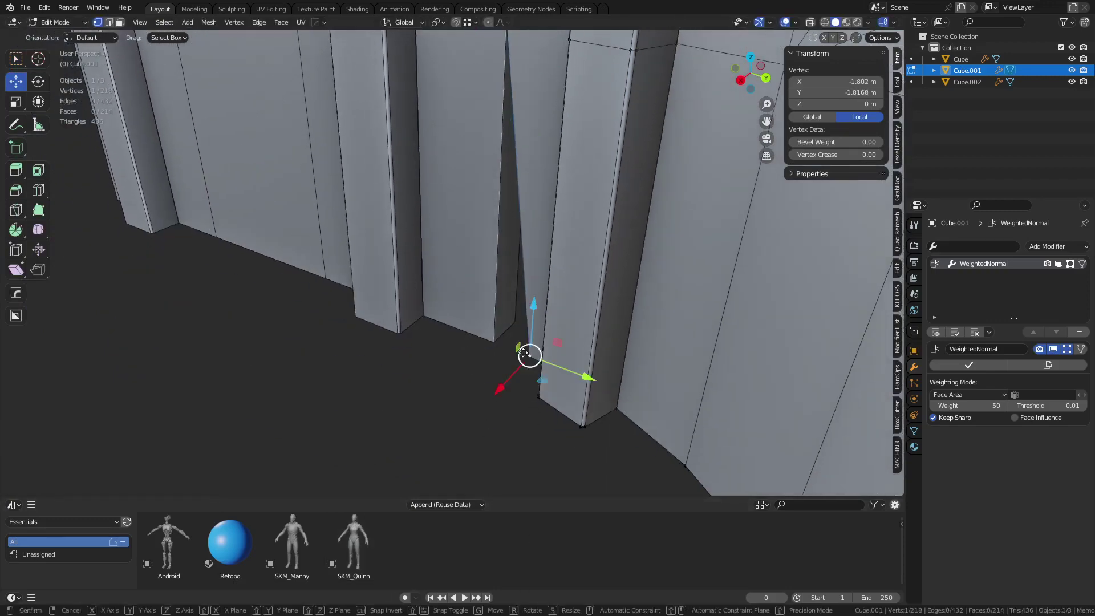
key("g")
left_click(494, 342, "ctrl")
Snap the remaining outer end vertices of the curved wall onto the straight wall's outer edge, then return to Object Mode.
middle_click_drag(656, 395, 466, 405)
left_click(460, 407)
key("g")
left_click(474, 391, "ctrl")
middle_click_drag(431, 144, 422, 370, "shift")
left_click(472, 398)
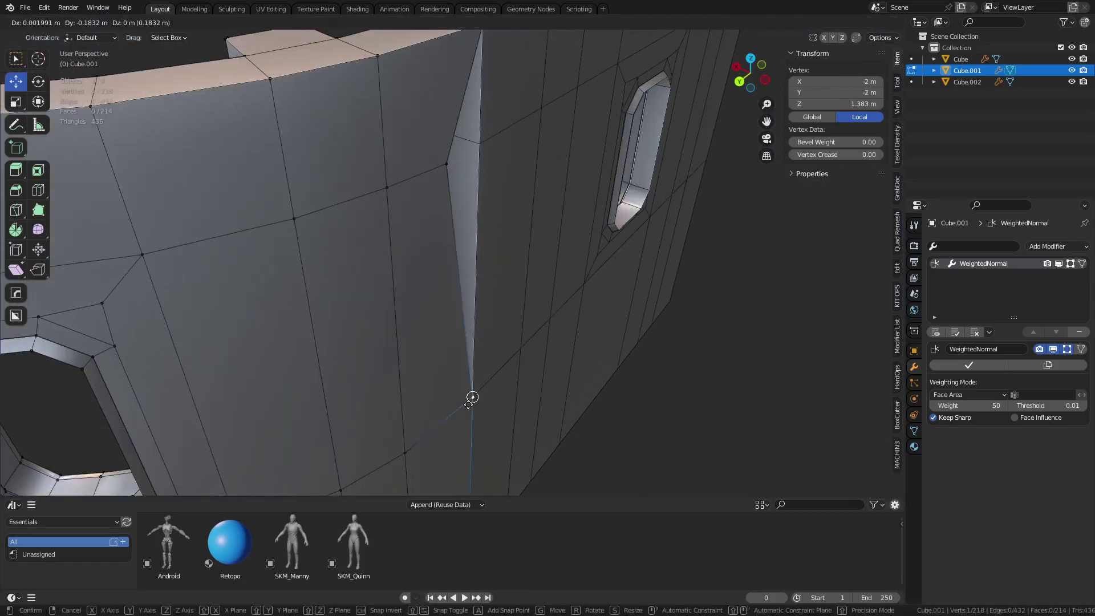
left_click(446, 165)
left_click_drag(446, 164, 460, 149)
middle_click_drag(480, 142, 528, 348)
key("ctrl+Tab")
left_click(413, 361)
left_click(523, 391)
middle_click_drag(523, 246, 522, 307, "shift")
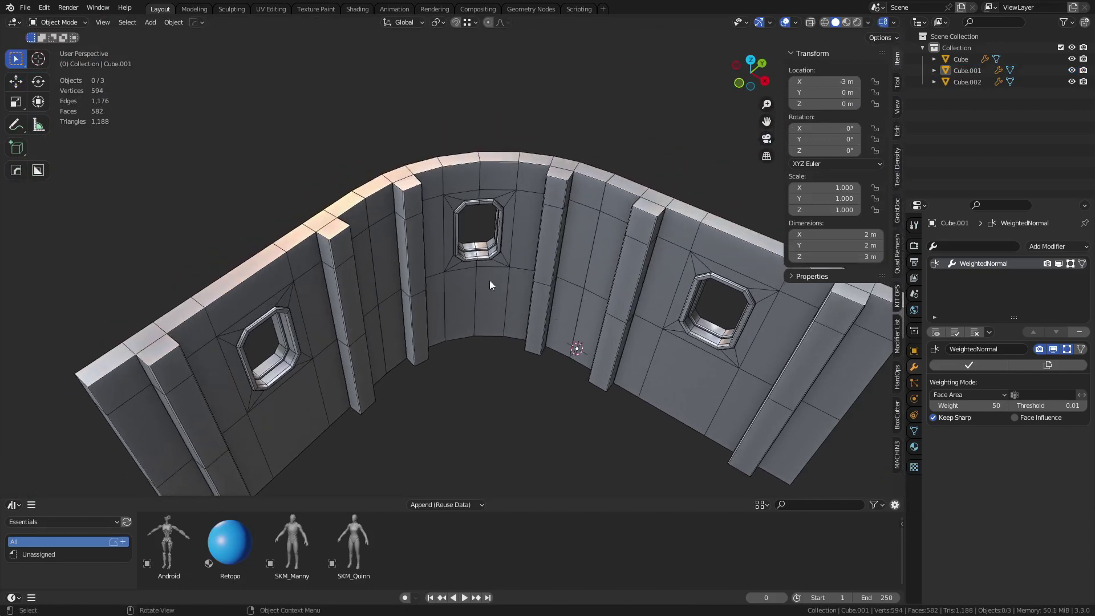
Add a 2 m plane at the 3D cursor where the curved wall meets the straight wall, working in top view.
middle_click_drag(528, 283, 498, 286)
left_click(423, 235)
middle_click_drag(423, 235, 461, 269, "alt")
middle_click_drag(482, 220, 489, 298, "shift")
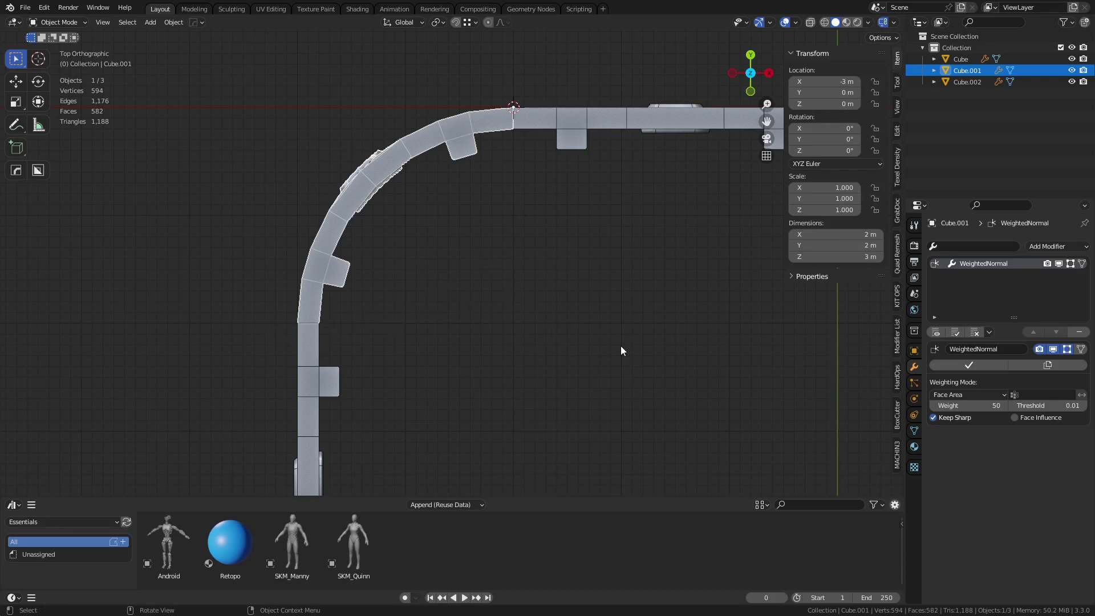
scroll(602, 324, "down", 3)
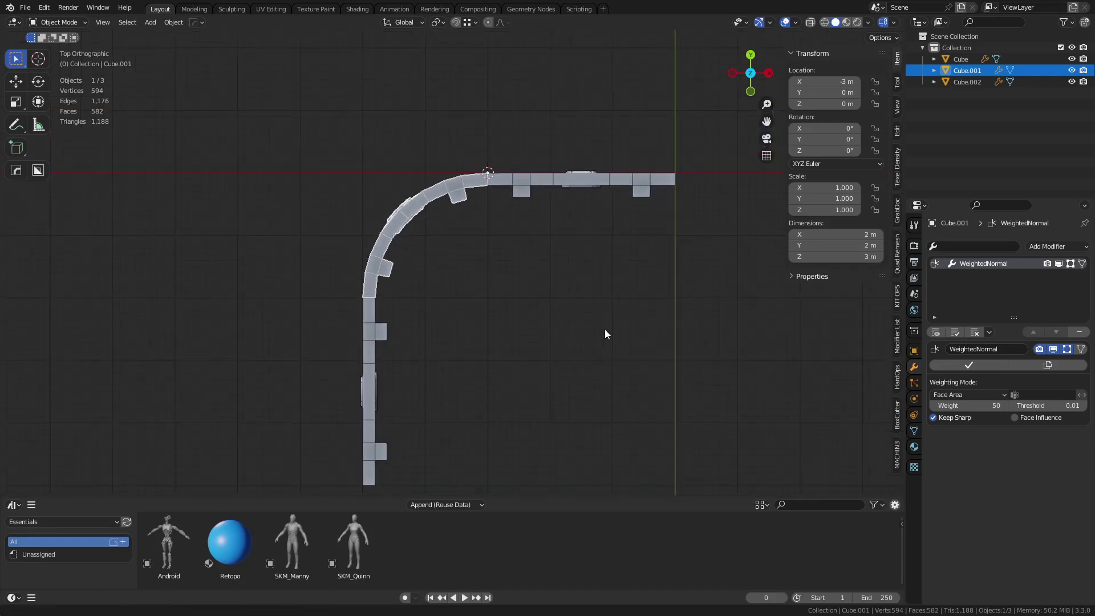
middle_click_drag(604, 329, 574, 276, "shift")
key("shift+a")
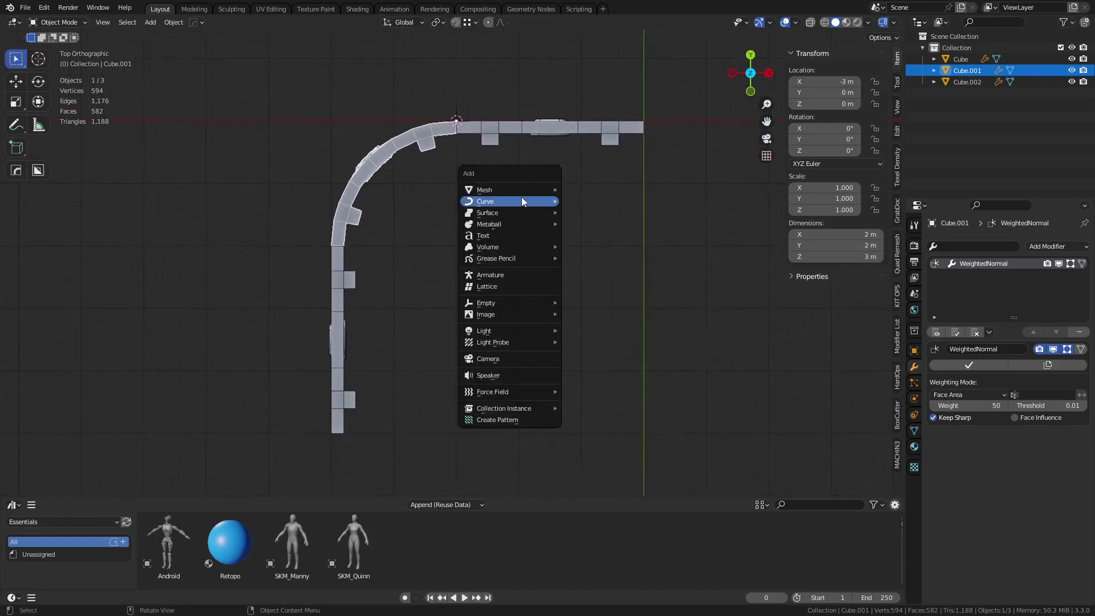
mouse_move(519, 191)
left_click(582, 204)
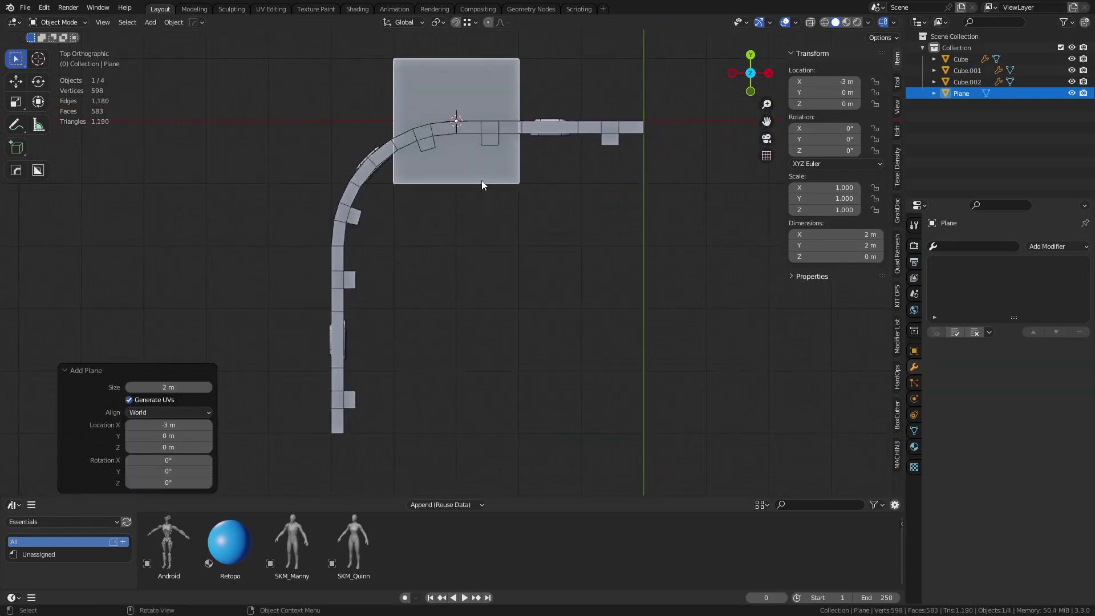
Turn on snapping and move the plane -1 m in X and -1 m in Y to fill the curved corner.
key("g")
right_click(427, 244)
key("shift+Tab")
left_click(490, 249)
key("g")
left_click(426, 308)
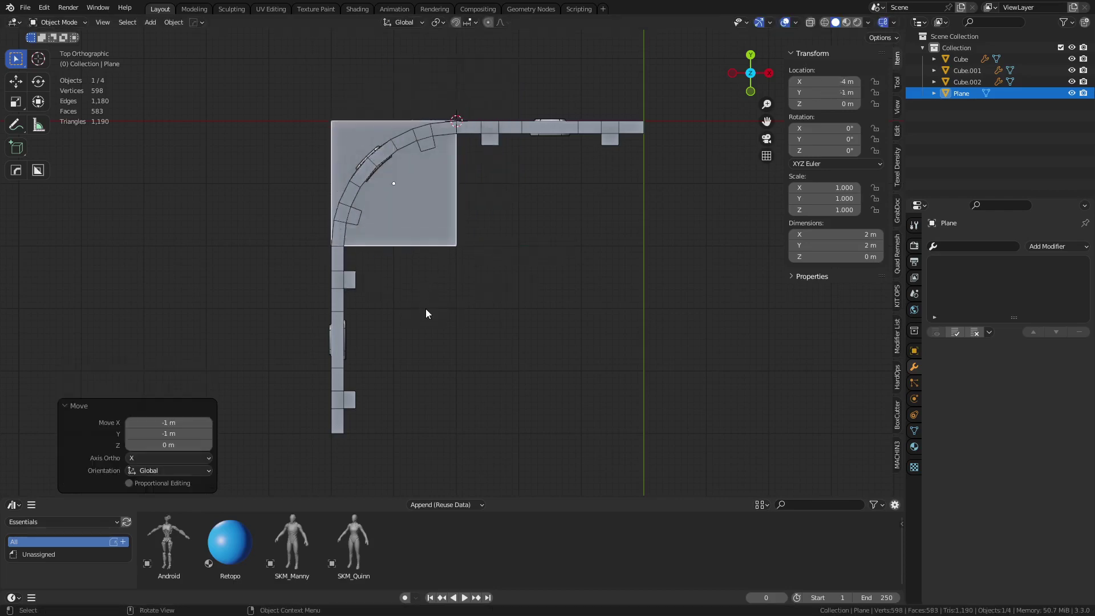
Place the plane's origin at its inner corner by offsetting the mesh -1 m X, 1 m Y and moving the object 1 m X, -1 m Y.
key("Tab")
key("g")
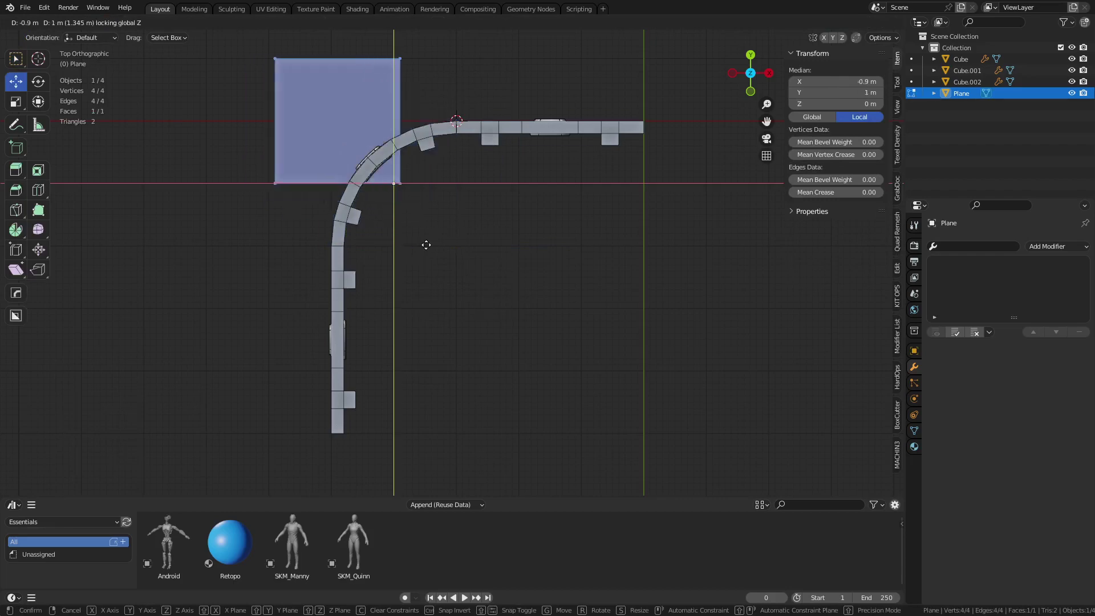
left_click(418, 245)
key("ctrl+Tab")
left_click(378, 258)
key("g")
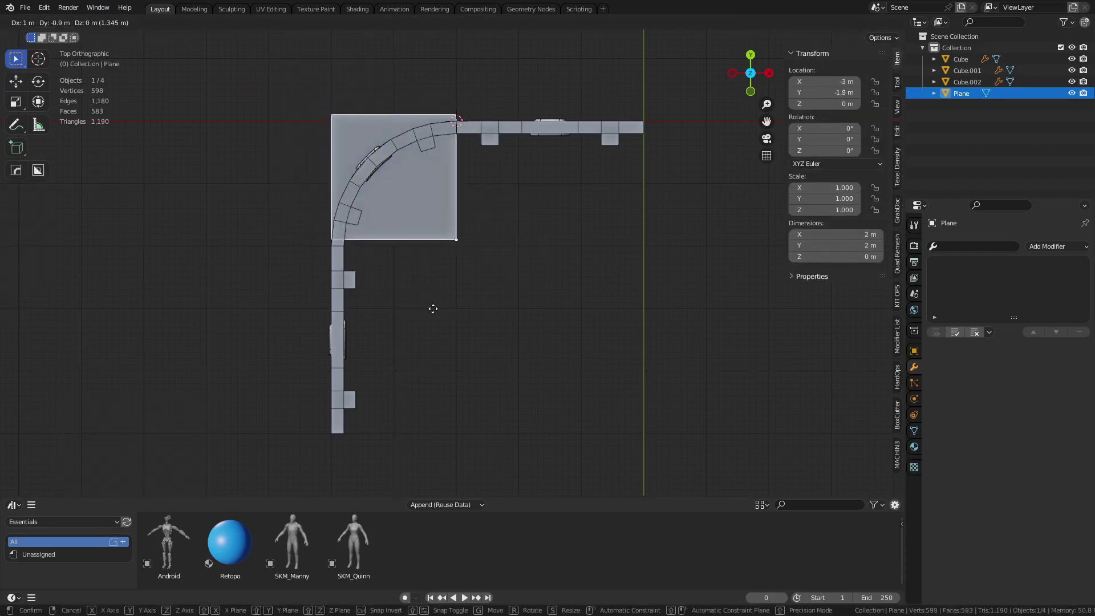
left_click(448, 294)
Round the plane's outer corner vertex with a 12-segment vertex bevel, 2.5 m wide, with Clamp Overlap on.
scroll(463, 276, "up", 3)
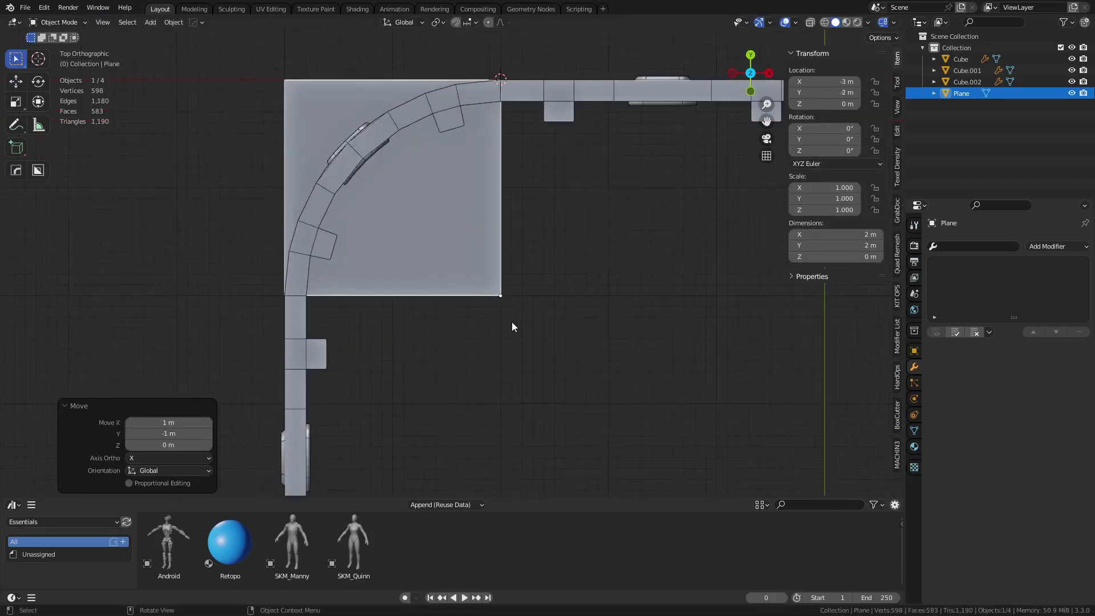
key("ctrl+Tab")
left_click(475, 272)
left_click(285, 80)
key("ctrl+b")
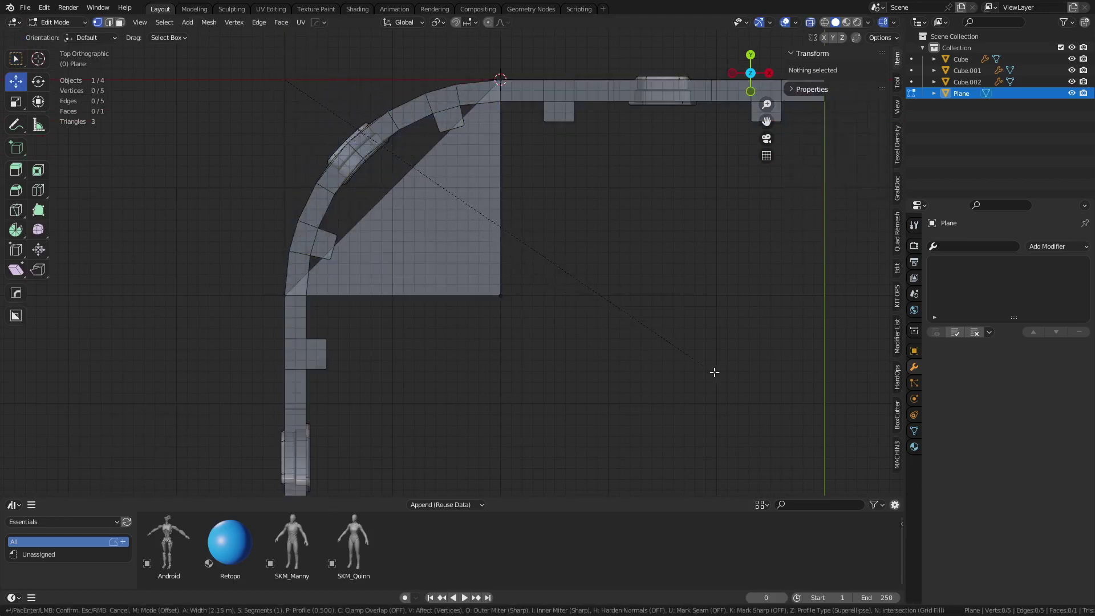
key("c")
scroll(739, 382, "up", 6)
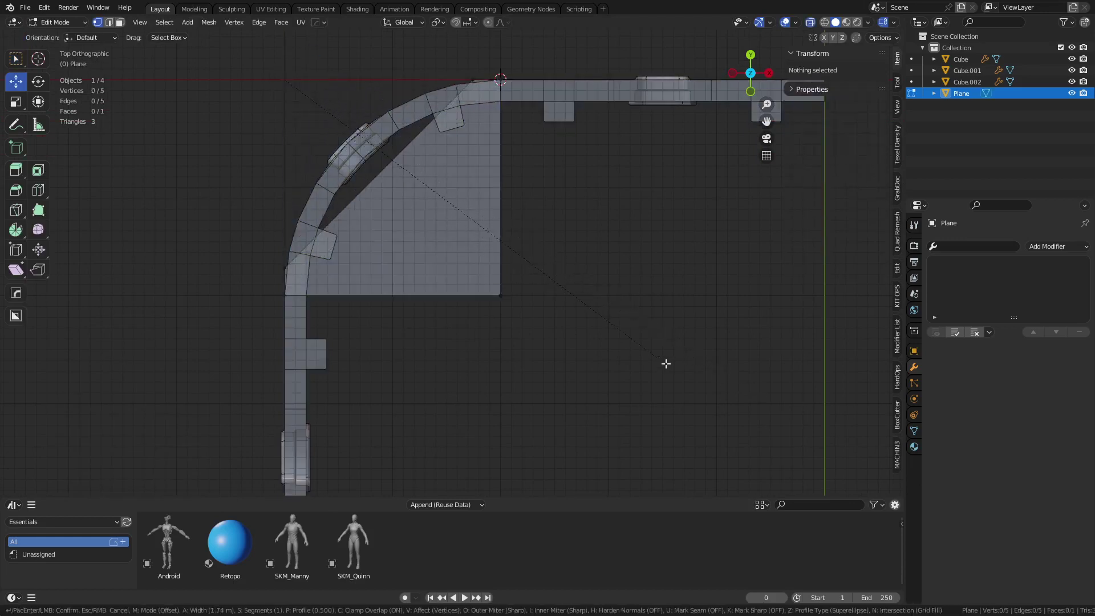
scroll(742, 397, "up", 4)
left_click(741, 395)
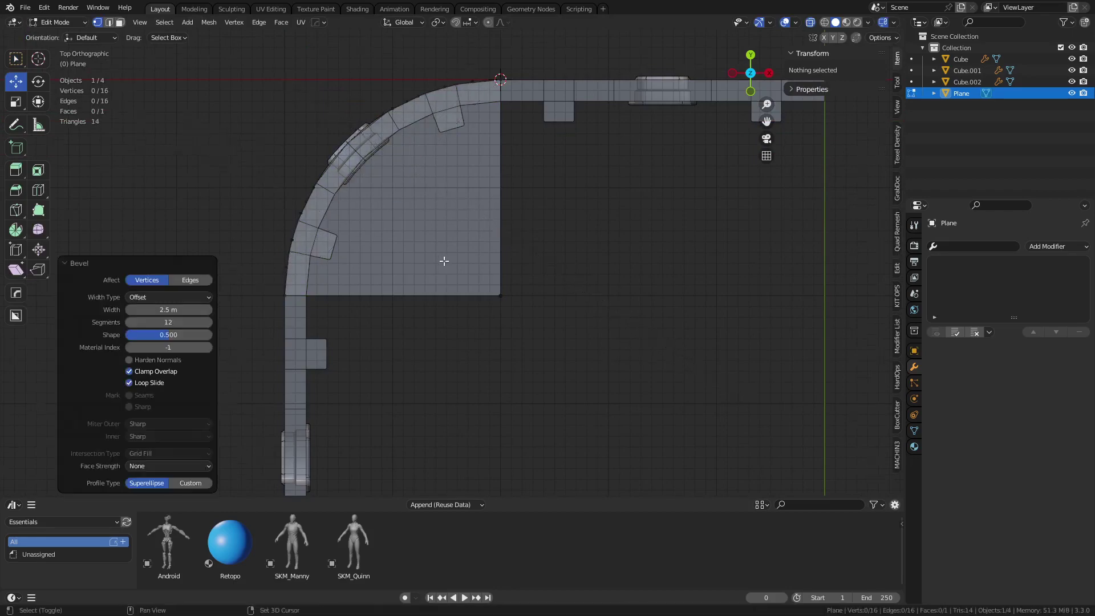
Select the plane's whole mesh and merge its duplicate vertices by distance at 0.0001 m.
scroll(515, 327, "up", 4)
key("ctrl+Tab")
left_click(457, 324)
key("ctrl+Tab")
left_click(509, 331)
key("a")
key("m")
left_click(509, 331)
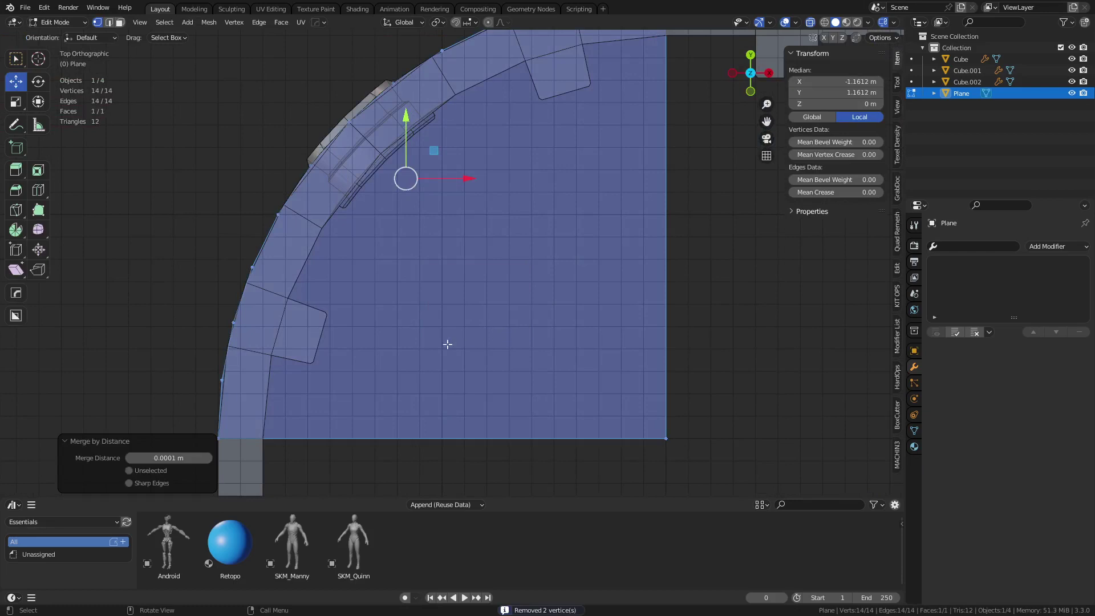
Extrude the plane's curved outer edges, scale them by 1.347 and shift them away from the corner.
key("2")
left_click(220, 406)
scroll(453, 263, "down", 3)
left_click(522, 117, "ctrl")
key("e")
key("s")
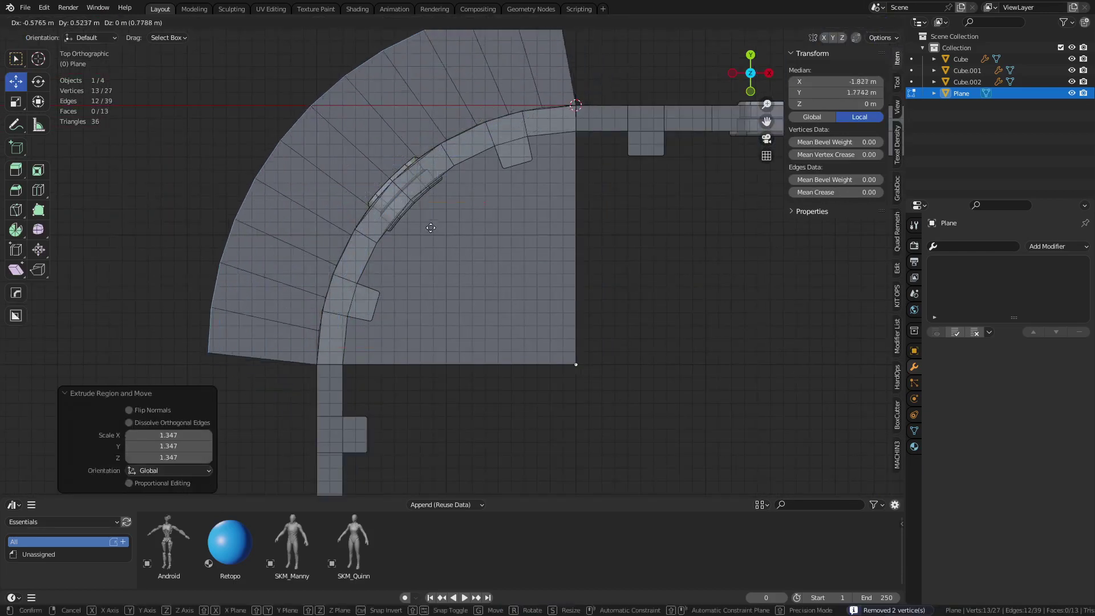
left_click(490, 312)
Inset the quarter-circle floor face by about 0.23 m with Boundary turned off.
key("alt+a")
key("l")
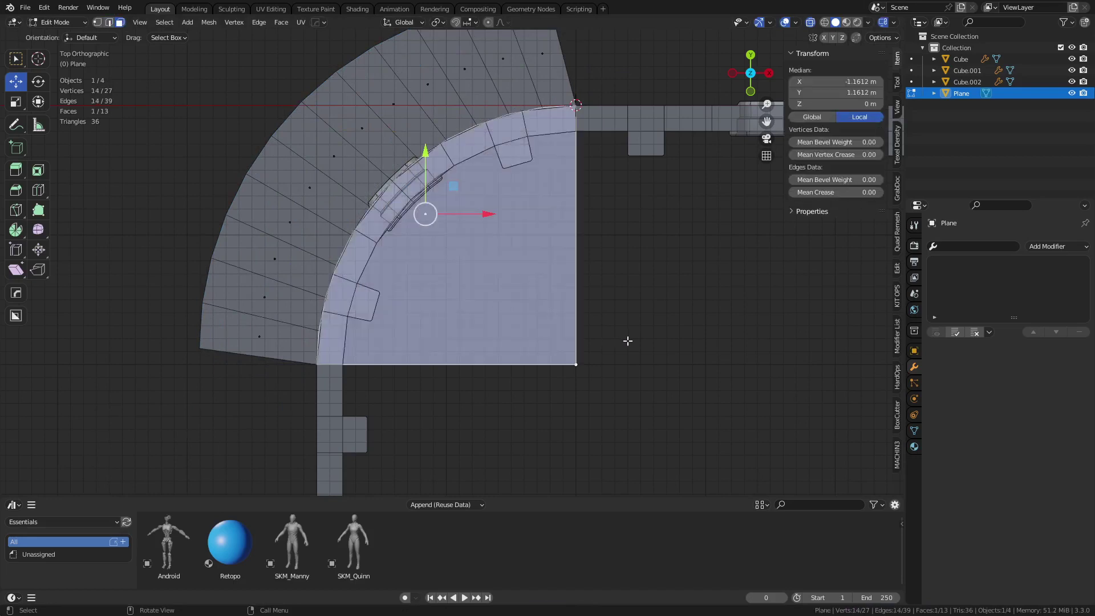
key("i")
key("o")
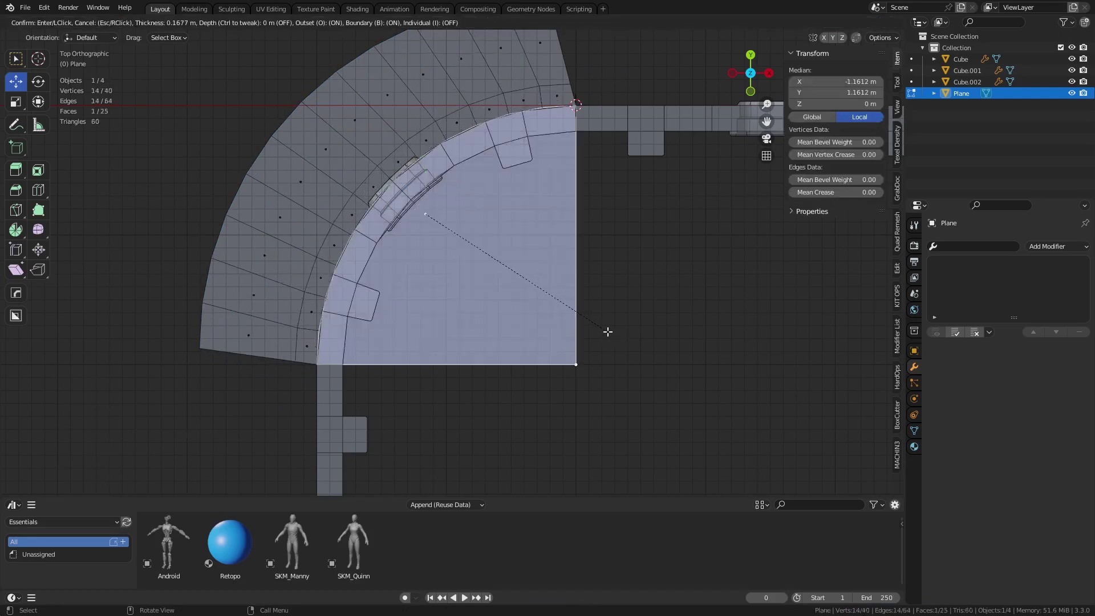
key("o")
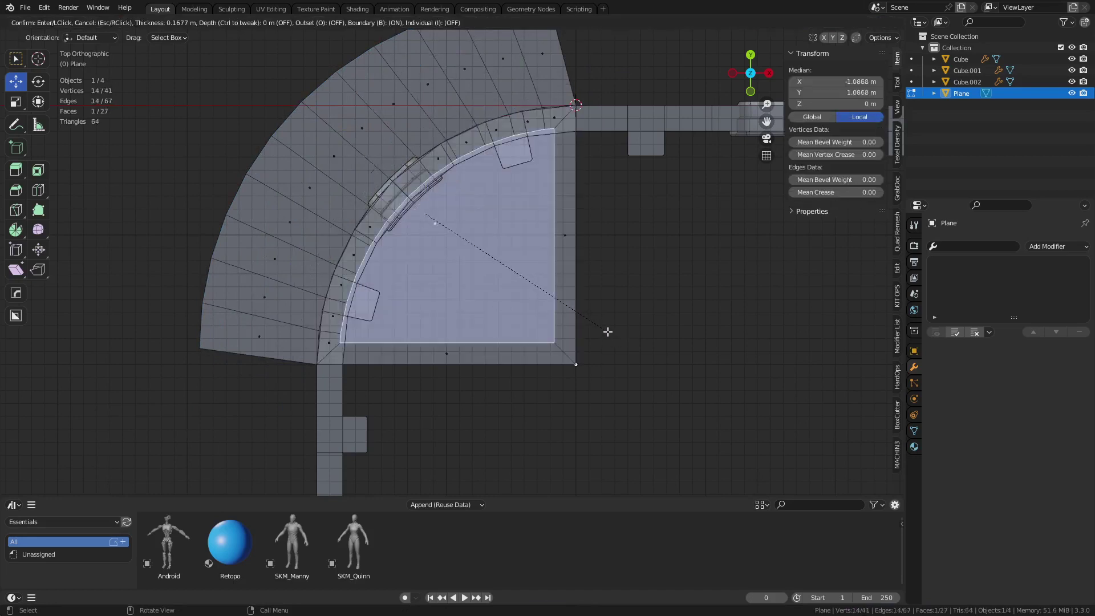
key("b")
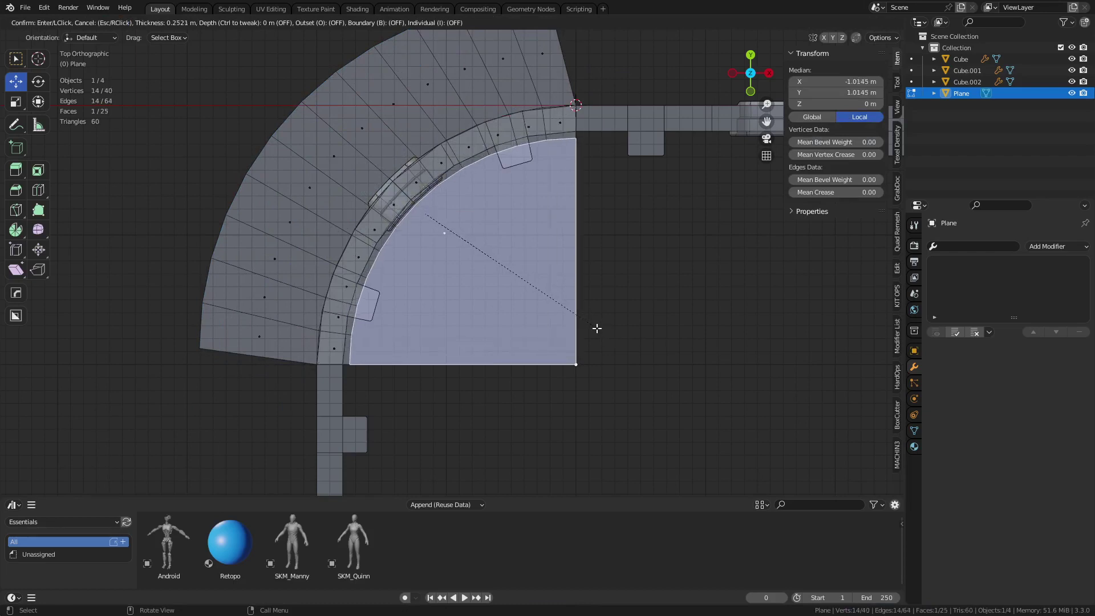
left_click(599, 329)
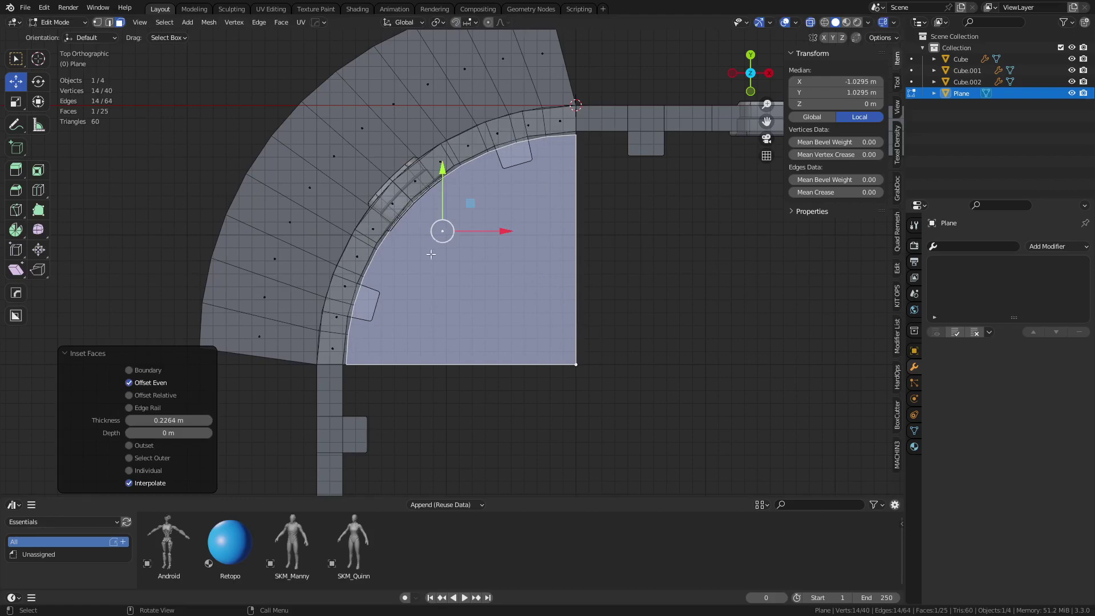
Inset the inner floor face again by about 0.1 m to form a second narrow curved strip.
middle_click_drag(436, 287, 535, 343)
scroll(535, 343, "up", 1)
key("i")
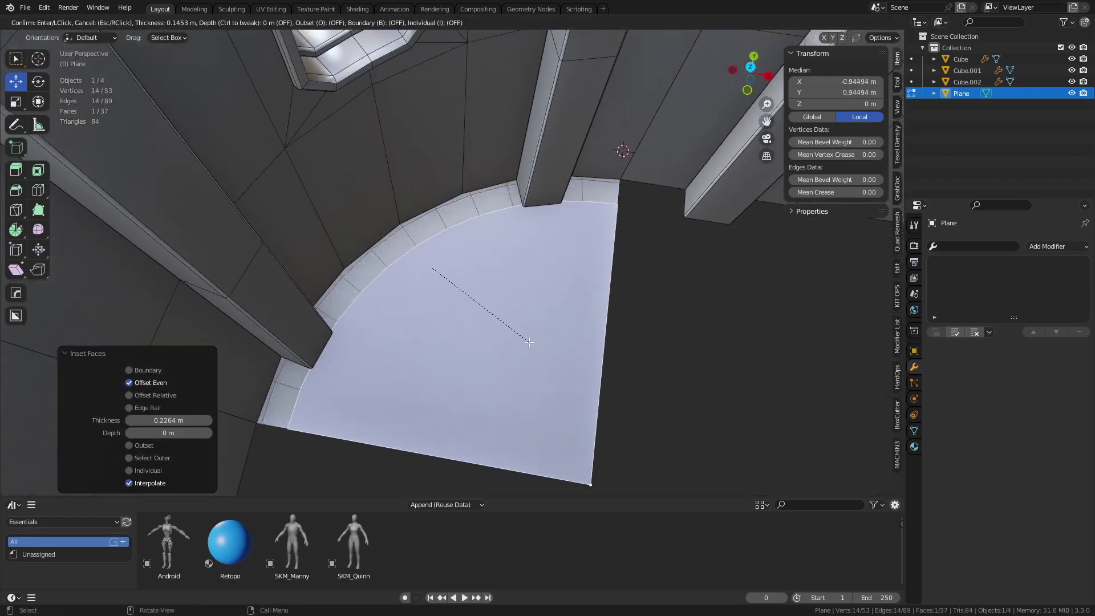
left_click(534, 346)
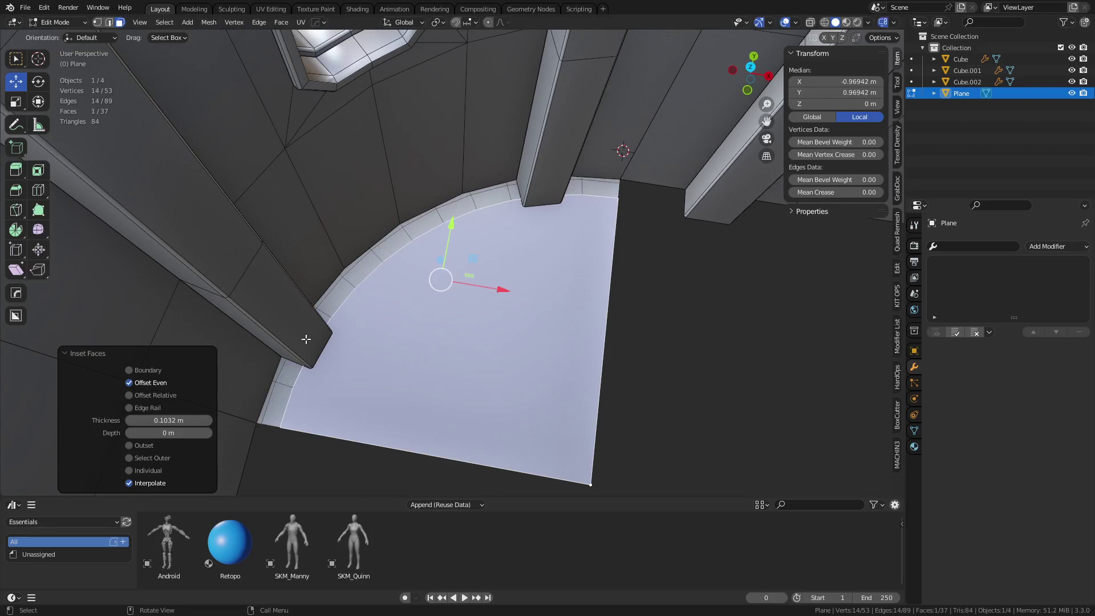
Delete the extruded ring of faces that lies outside the curved wall.
middle_click_drag(428, 336, 541, 342)
left_click(364, 304, "alt")
key("x")
left_click(436, 305)
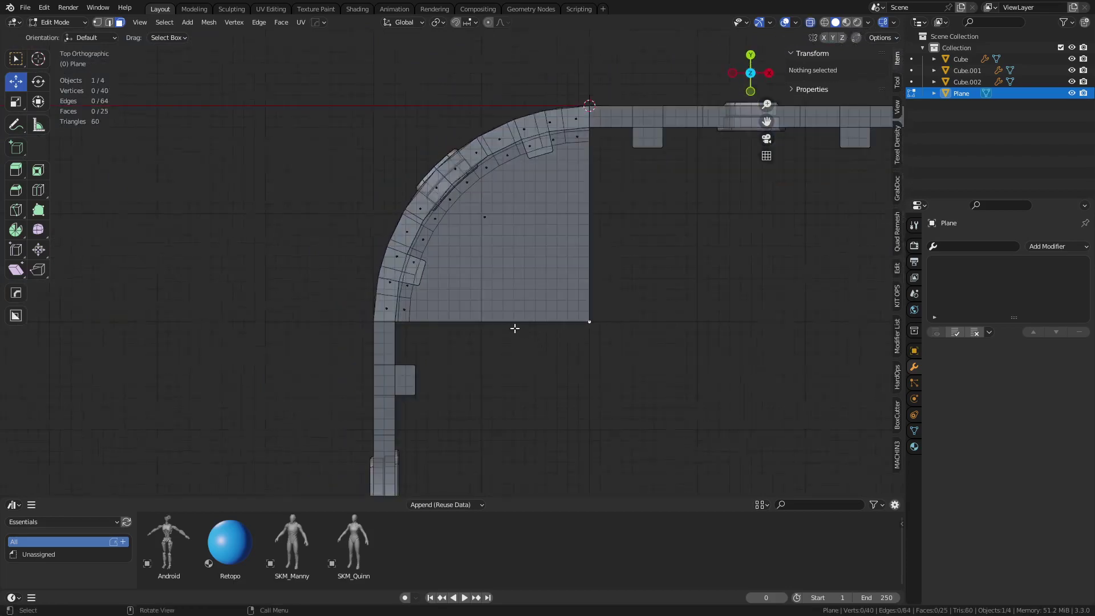
Snap the 3D cursor to the floor piece's inner corner vertex and set the transform pivot point to 3D Cursor.
scroll(514, 328, "up", 4)
left_click(323, 310, "alt")
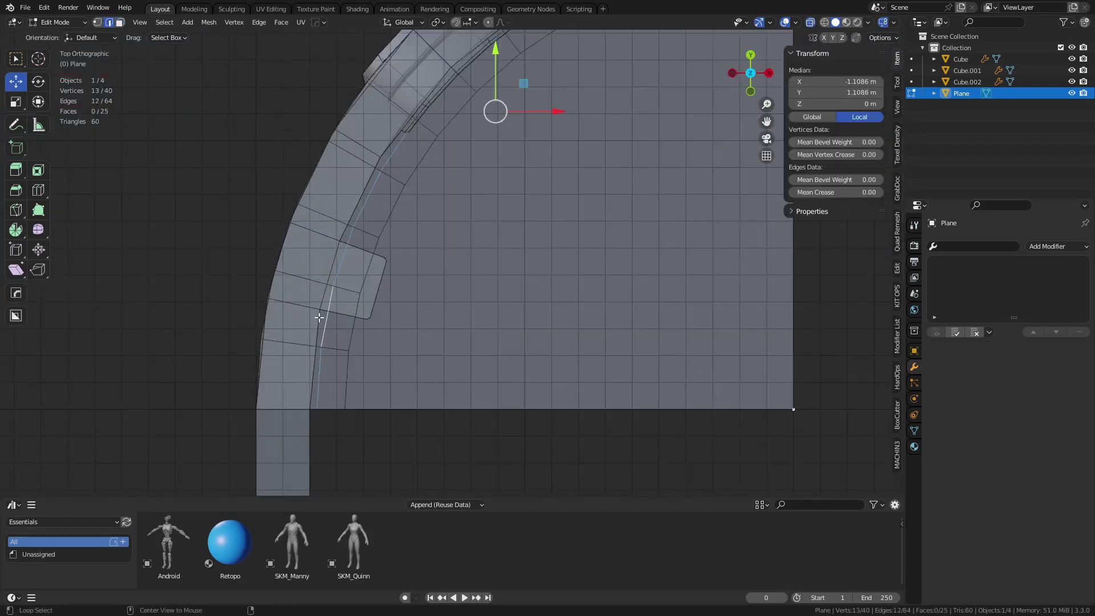
right_click(522, 378)
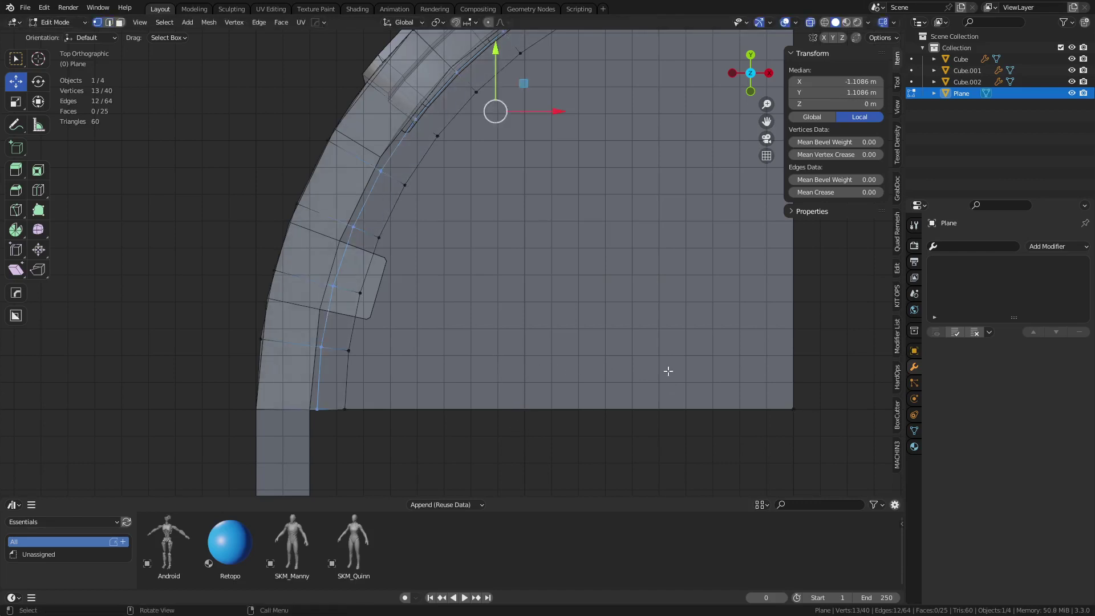
scroll(667, 371, "down", 4)
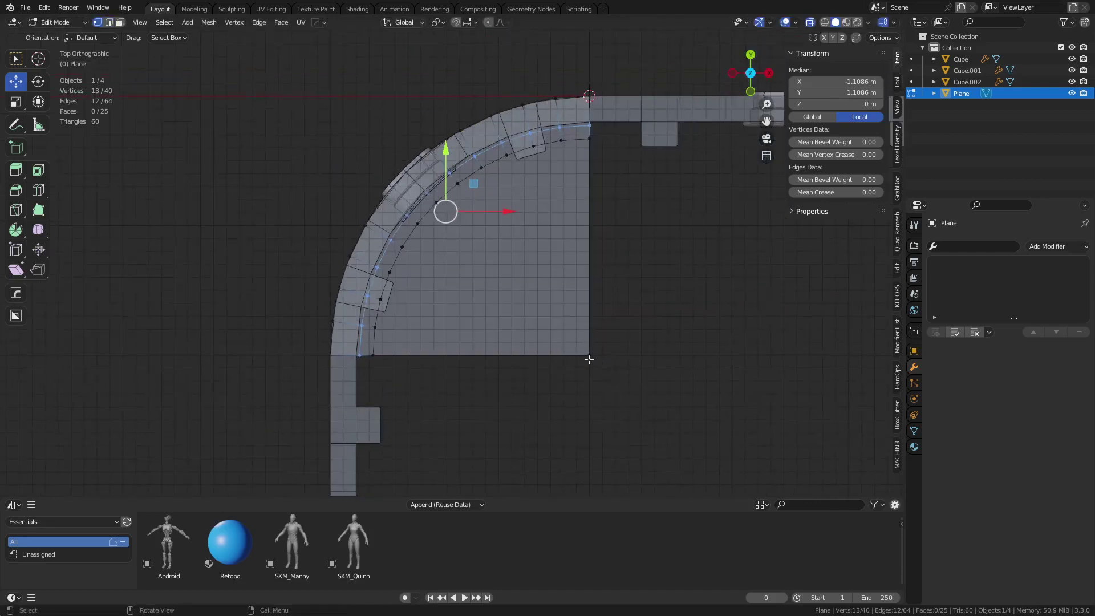
left_click(585, 355)
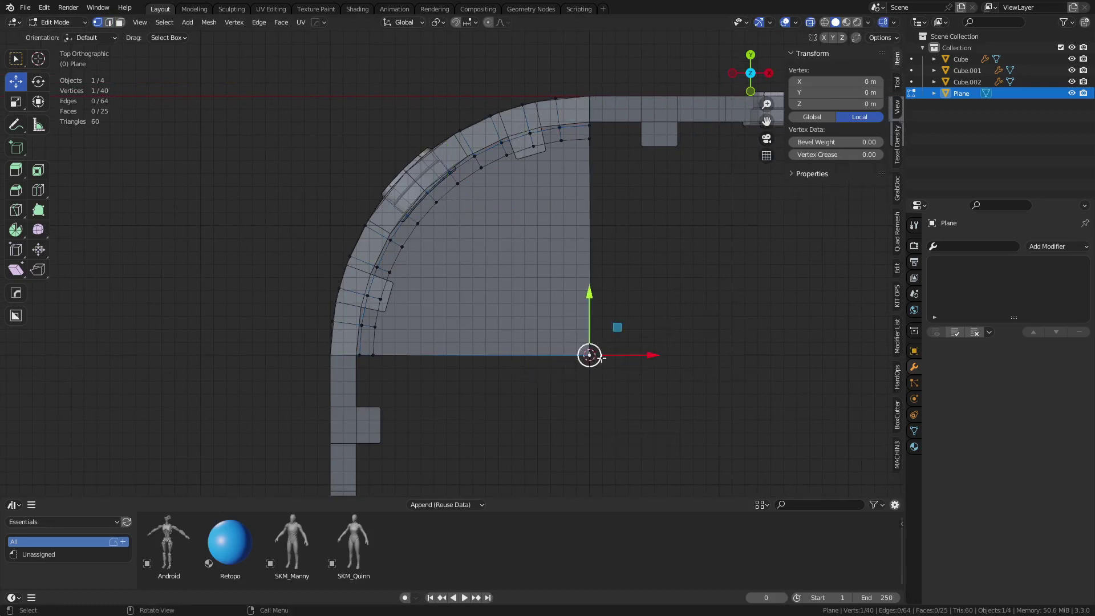
left_click(406, 23)
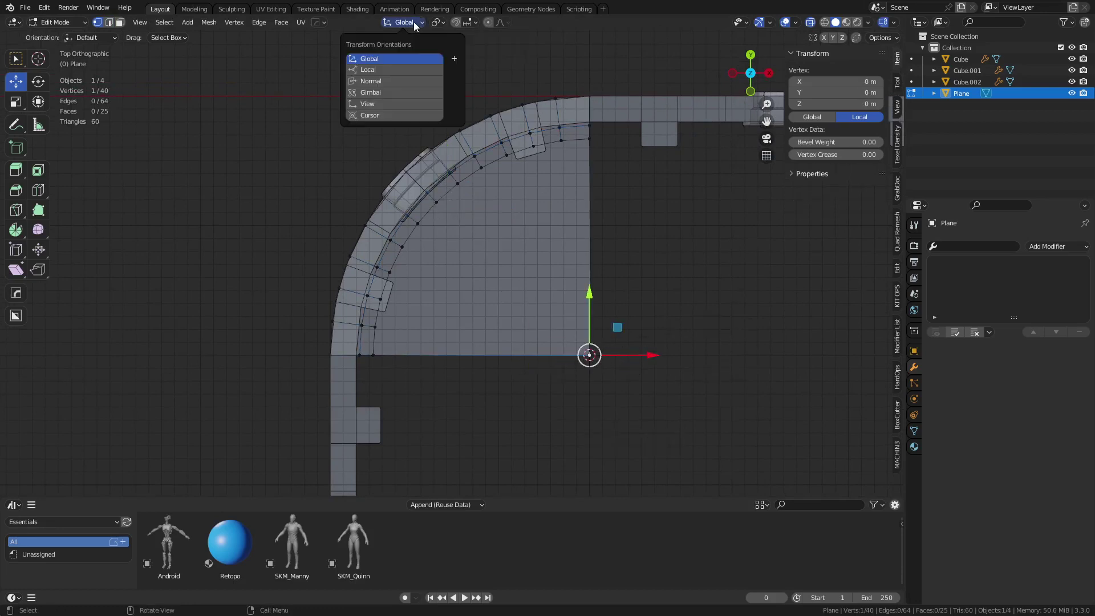
mouse_move(439, 23)
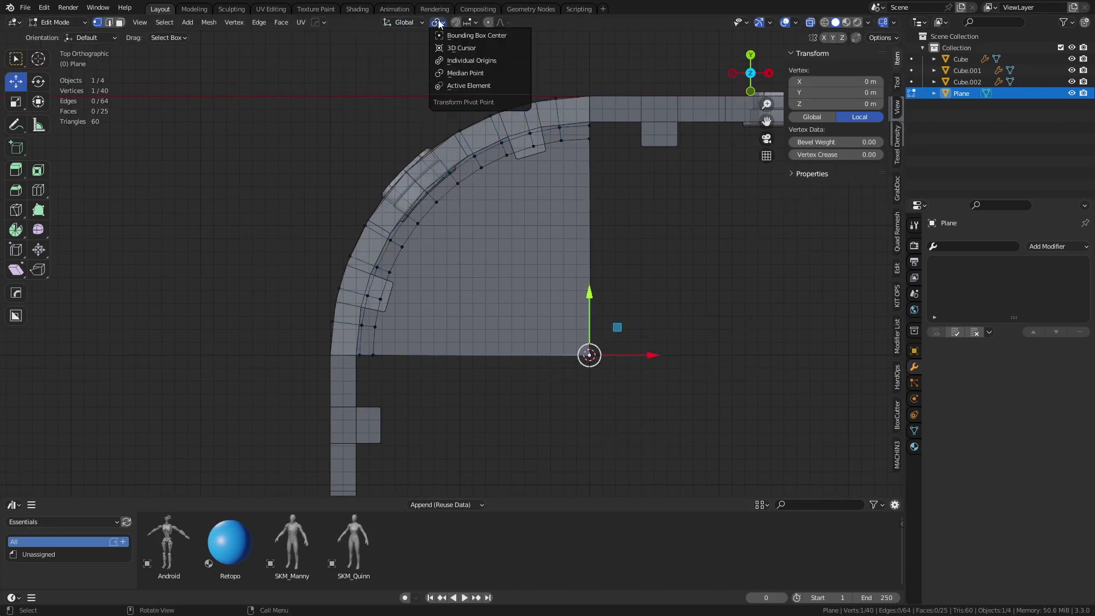
left_click(467, 49)
Scale the floor piece's outermost curved edge loop by 0.957 around the 3D cursor.
key("alt+a")
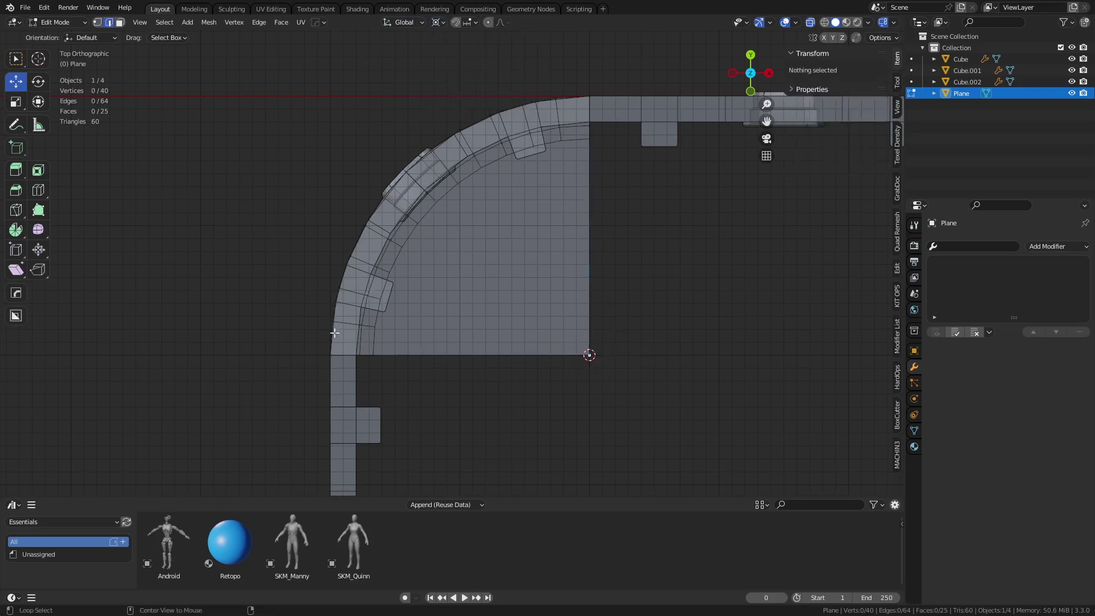
left_click(332, 332, "alt")
key("s")
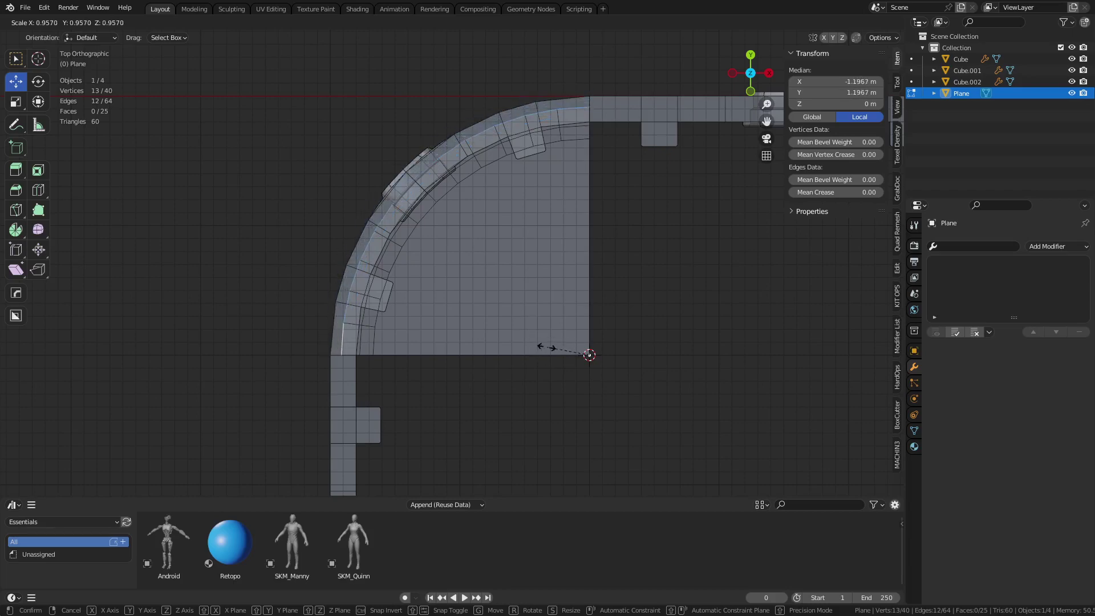
left_click(546, 346)
Turn off X-ray and examine in Object Mode how the floor piece meets the curved wall and columns.
key("alt+z")
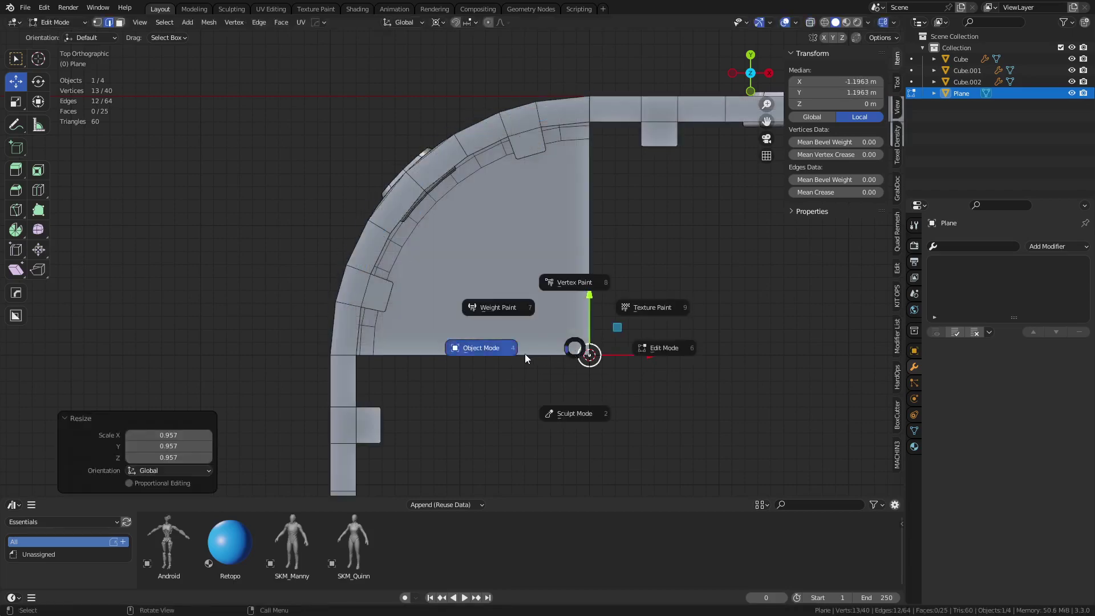
key("Tab")
left_click(577, 401)
middle_click_drag(577, 402, 481, 67)
left_click(459, 320)
left_click(400, 288)
left_click(427, 357)
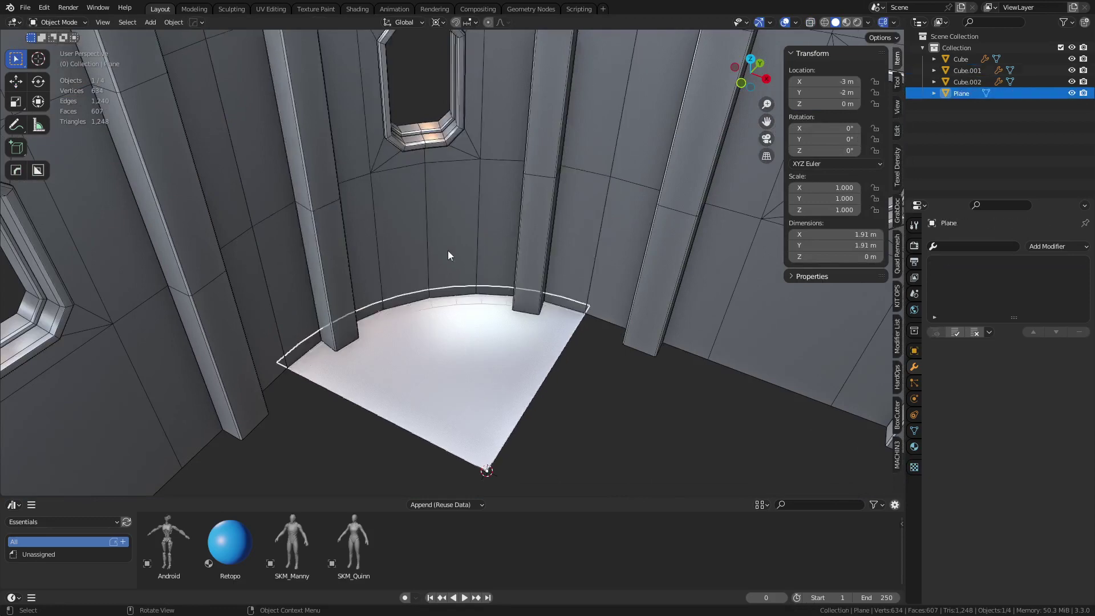
left_click(447, 251)
left_click(444, 350)
Dissolve the edge loop between the two curved border strips of the floor piece in Edit Mode.
key("ctrl+Tab")
left_click(508, 352)
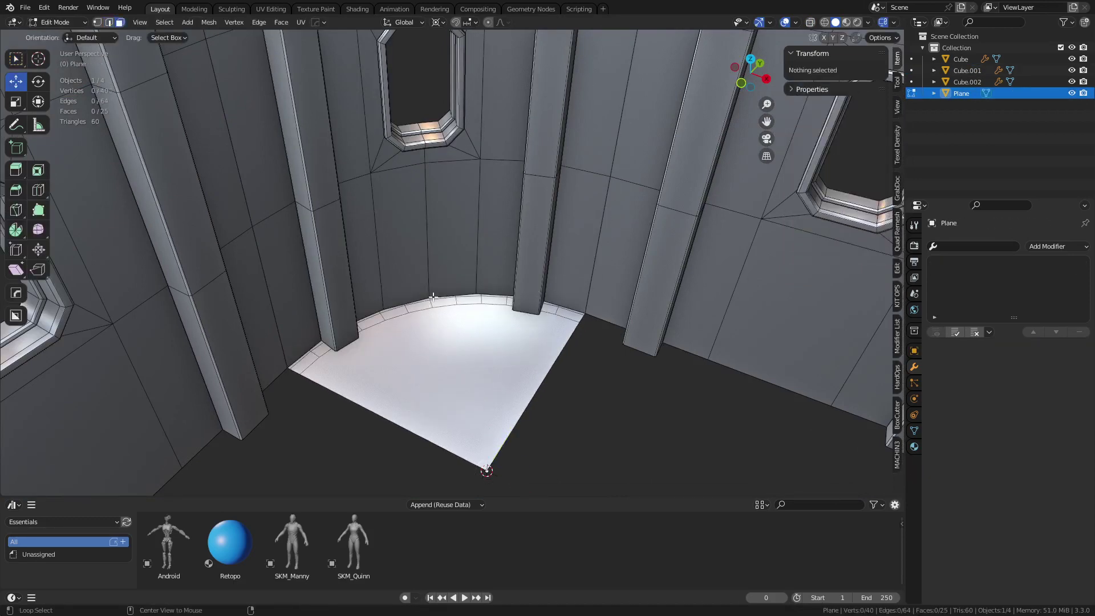
left_click(432, 297, "alt")
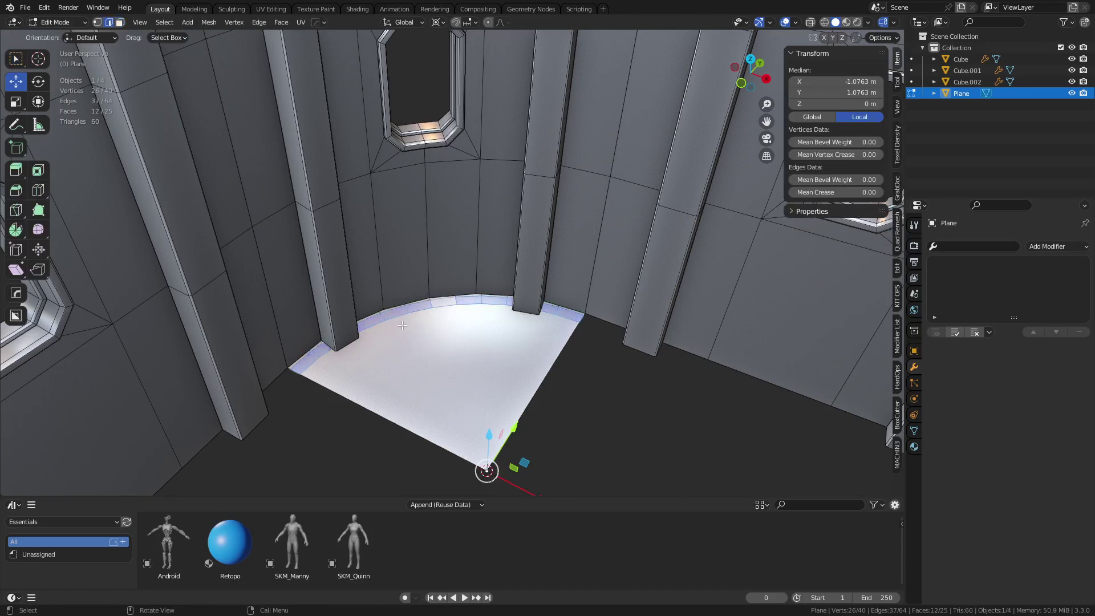
left_click(400, 308, "alt")
key("ctrl+x")
Extrude the floor piece's curved border strip about 0.108 m upward and bevel the raised border's edges.
key("3")
left_click(408, 306, "alt")
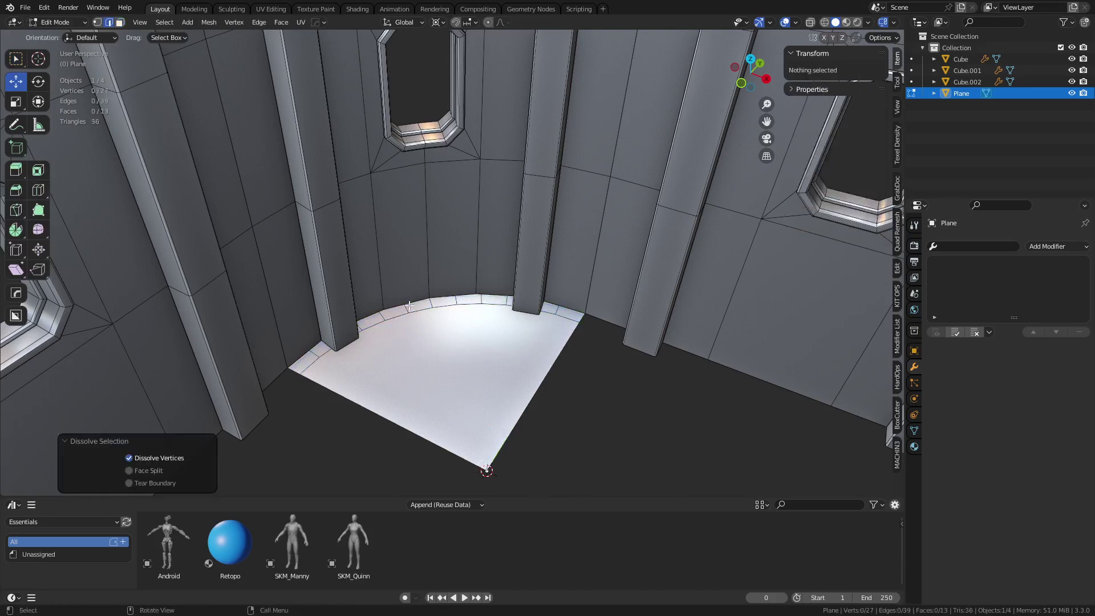
key("e")
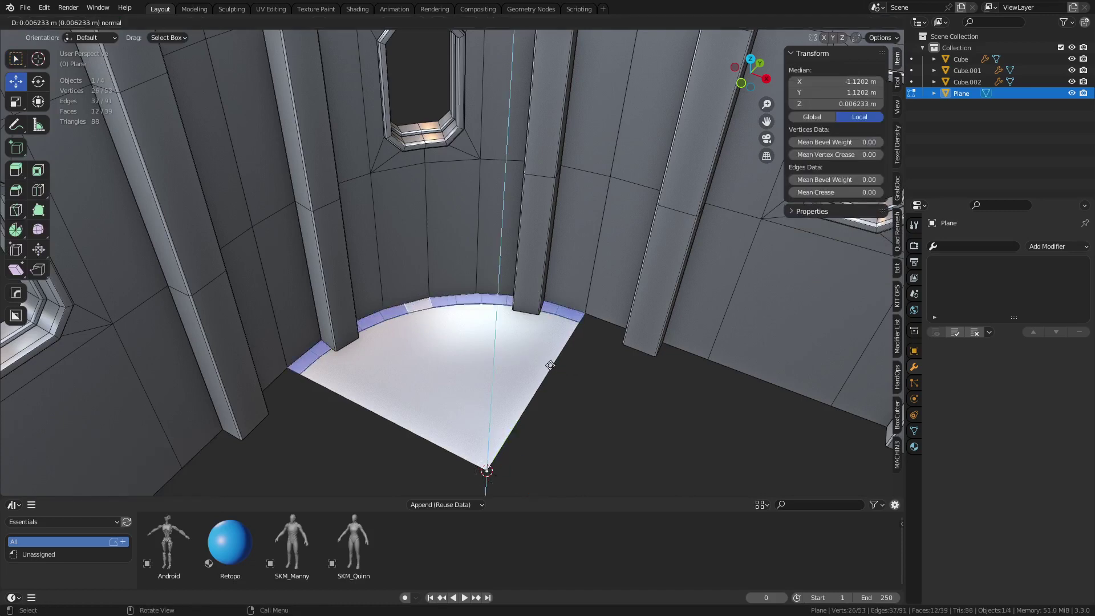
left_click(546, 357)
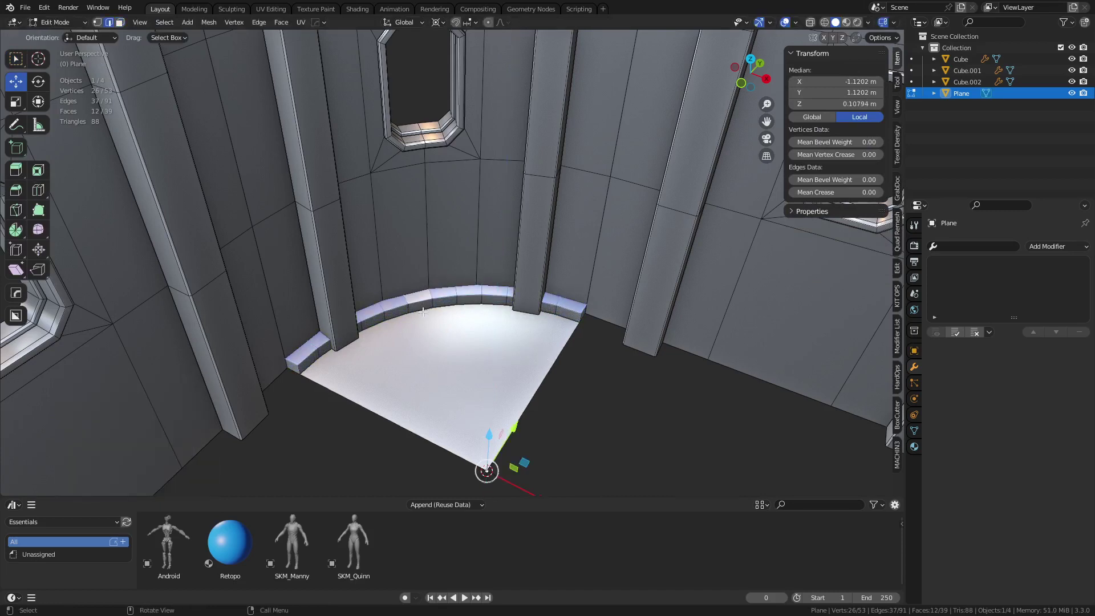
key("ctrl+b")
scroll(568, 379, "down", 11)
left_click(566, 379)
Shade the floor piece smooth with 30° Auto Smooth and add a Weighted Normal modifier with Keep Sharp enabled.
key("Tab")
left_click(514, 378)
right_click(507, 358)
left_click(508, 358)
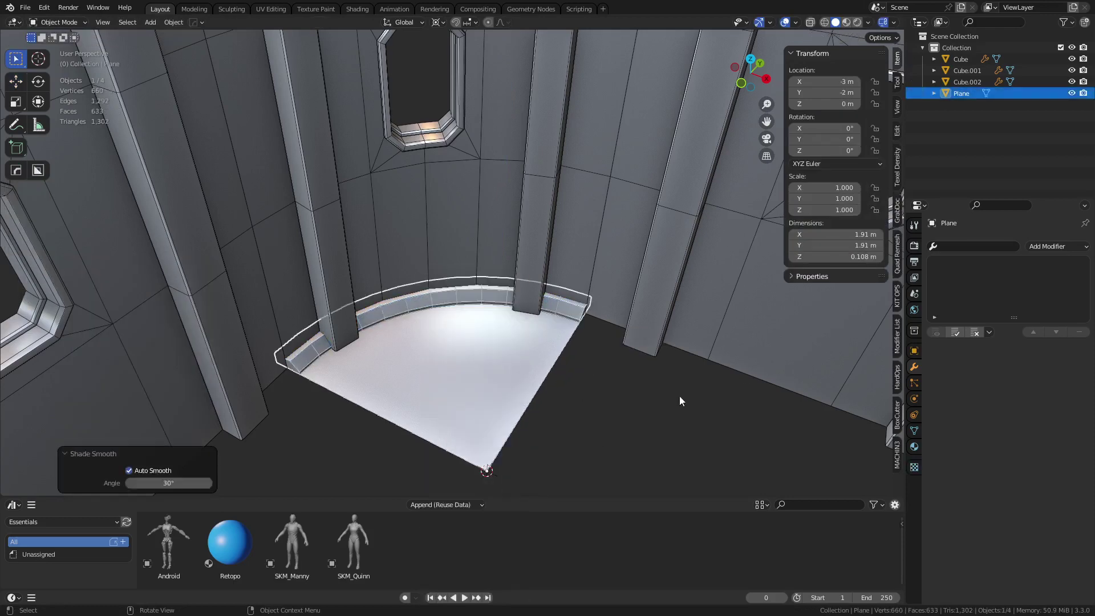
left_click(1044, 247)
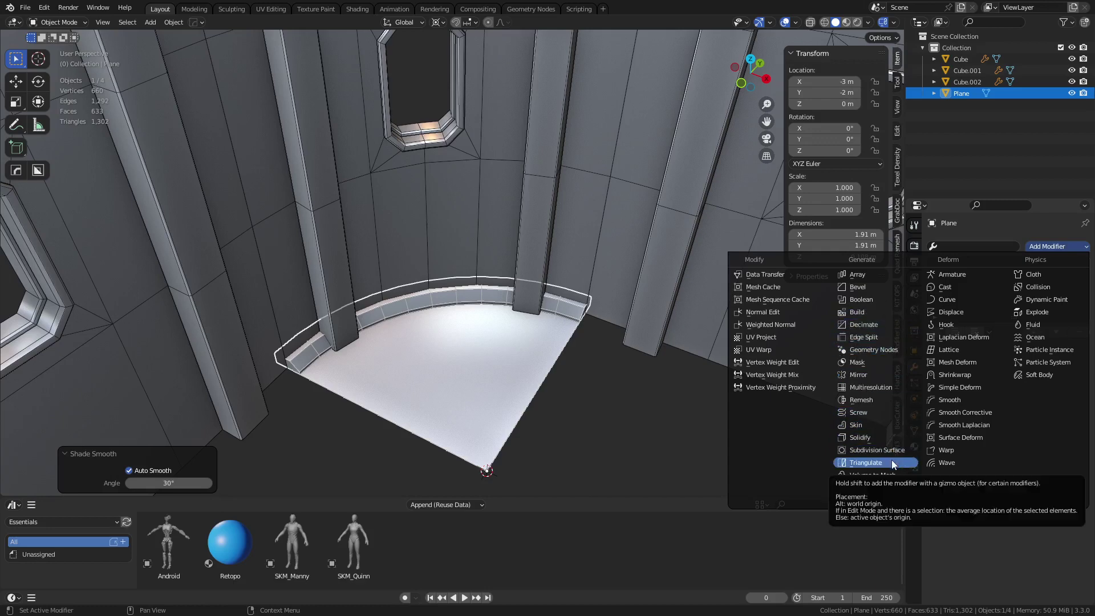
left_click(790, 326)
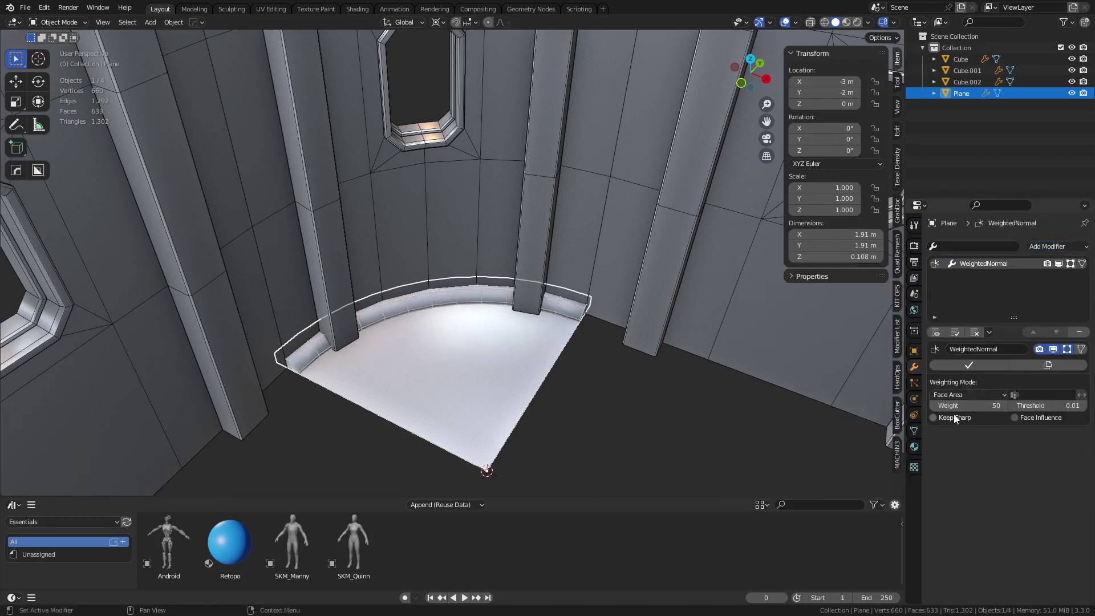
left_click(953, 417)
Bevel the edge loop along the floor piece's raised curved border in Edit Mode.
key("ctrl+Tab")
left_click(502, 323)
left_click(418, 309, "alt")
scroll(441, 322, "up", 3)
key("ctrl+b")
left_click(510, 403)
key("ctrl+Tab")
left_click(416, 403)
scroll(478, 376, "down", 7)
Select the floor piece's straight end edges, including the border profile, on the side beside the straight windowed wall.
left_click(471, 373)
middle_click_drag(470, 372, 470, 316)
scroll(401, 344, "up", 3)
left_click(313, 342)
key("ctrl+Tab")
left_click(468, 332)
key("e")
key("y")
right_click(472, 313)
key("ctrl+z")
Extrude the floor piece's selected end edges along global X to a median X of 2 m.
scroll(501, 297, "up", 5)
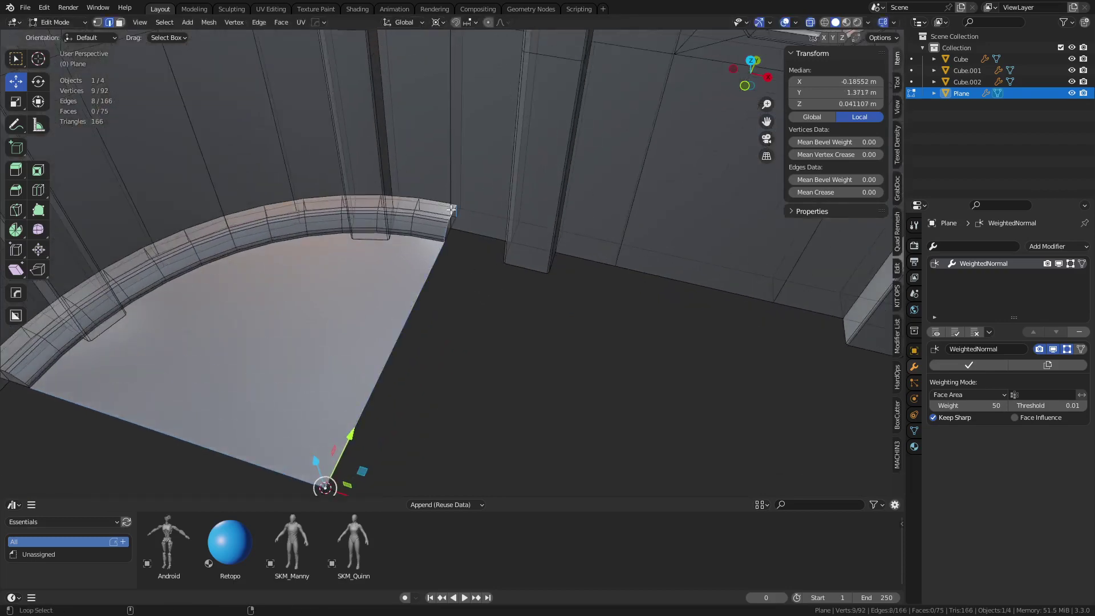
scroll(455, 291, "down", 2)
key("alt+z")
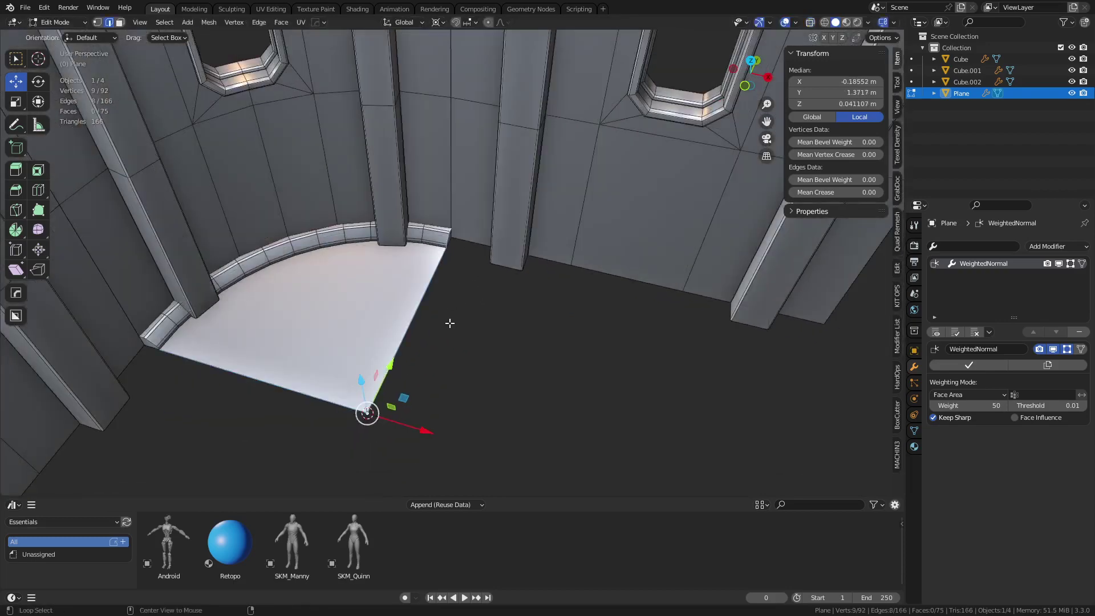
key("e")
key("y")
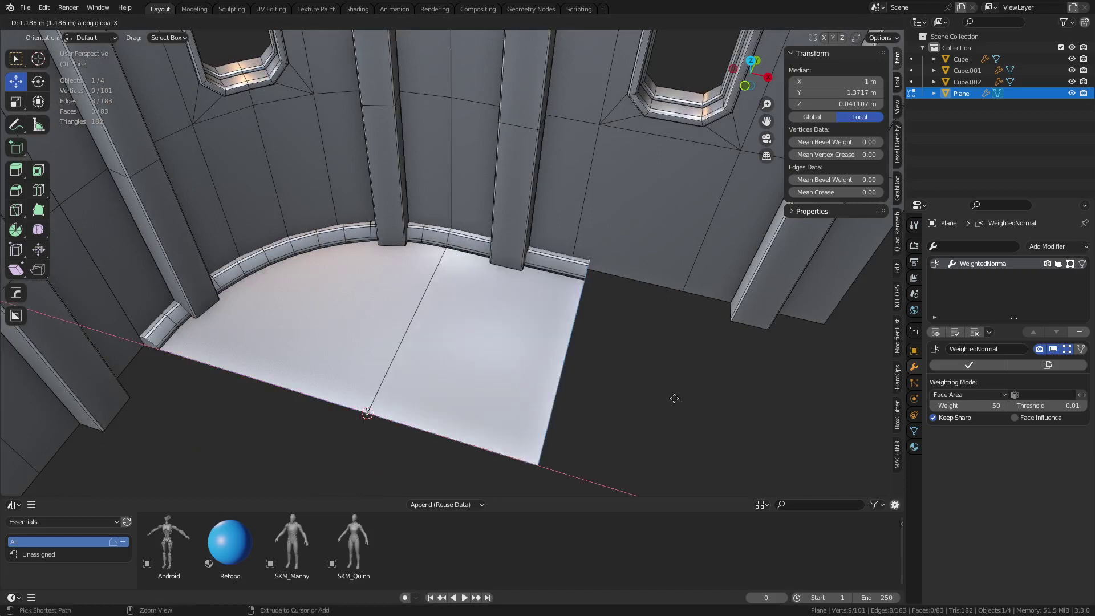
left_click(740, 412, "ctrl")
Switch the transform pivot away from the 3D Cursor and set snapping to Absolute Grid.
key("shift+space")
left_click(650, 396)
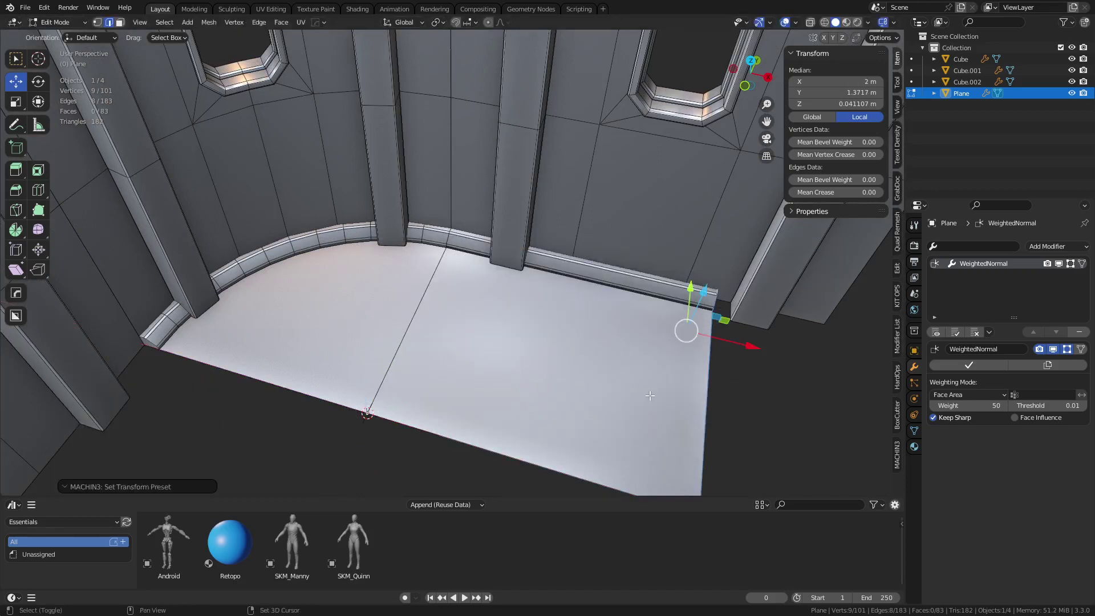
key("shift+space")
left_click(713, 403)
key("shift+Tab")
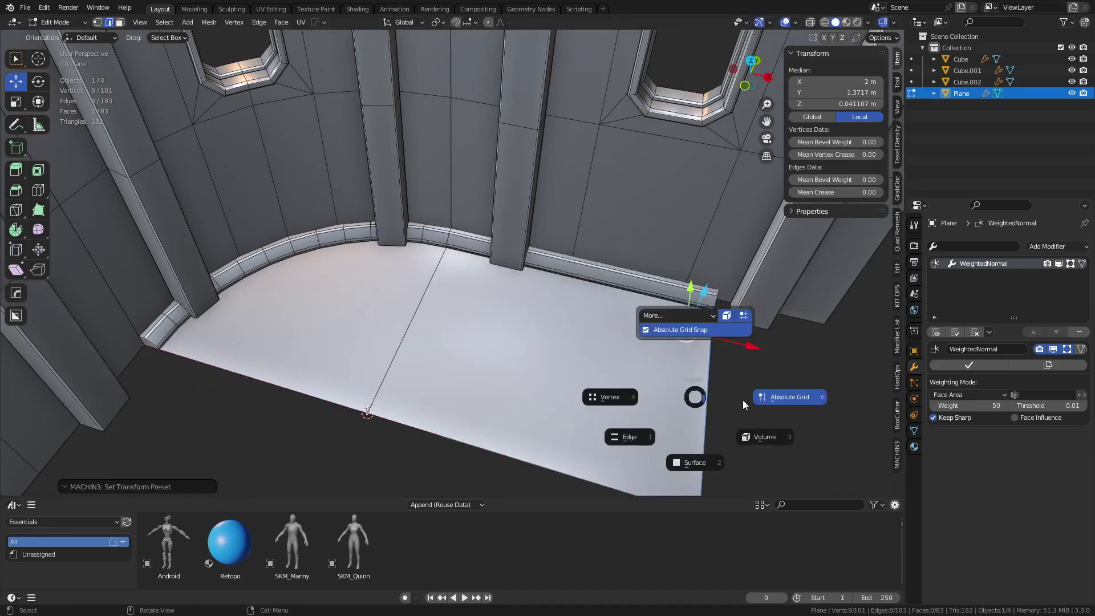
left_click(744, 404)
Move the extruded end edges of the floor -0.2 m along X in the top view.
key("KP_7")
key("alt+z")
key("g")
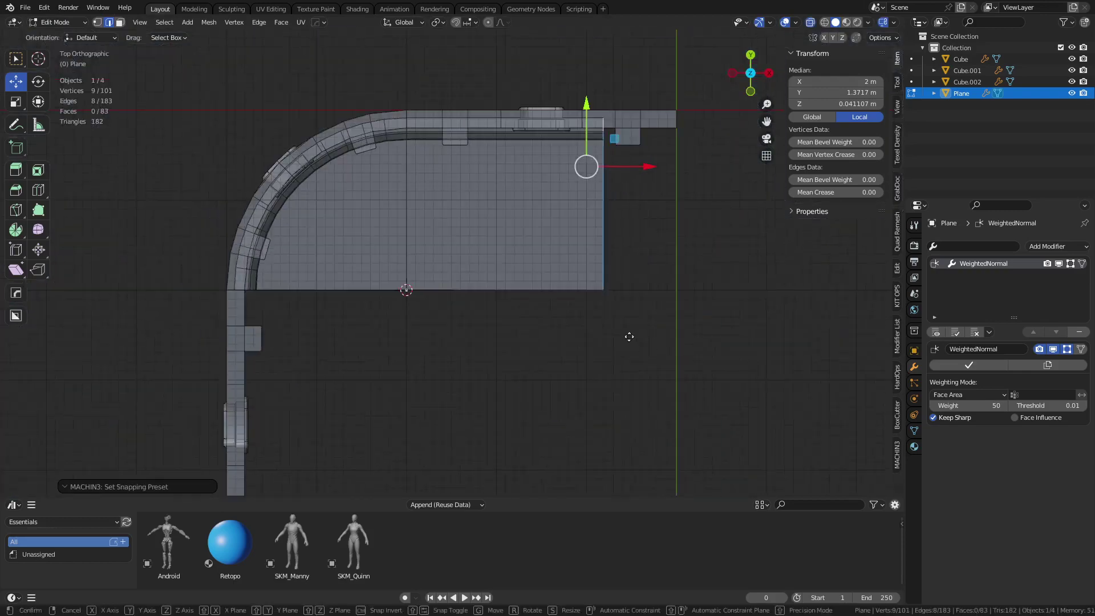
key("x")
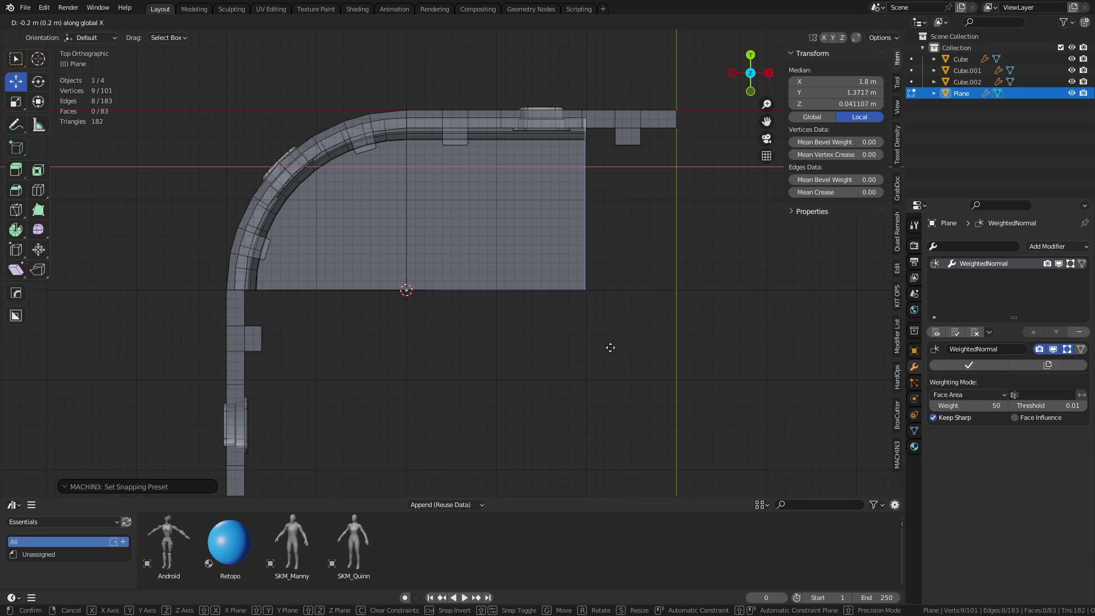
left_click(611, 348)
left_click(562, 355)
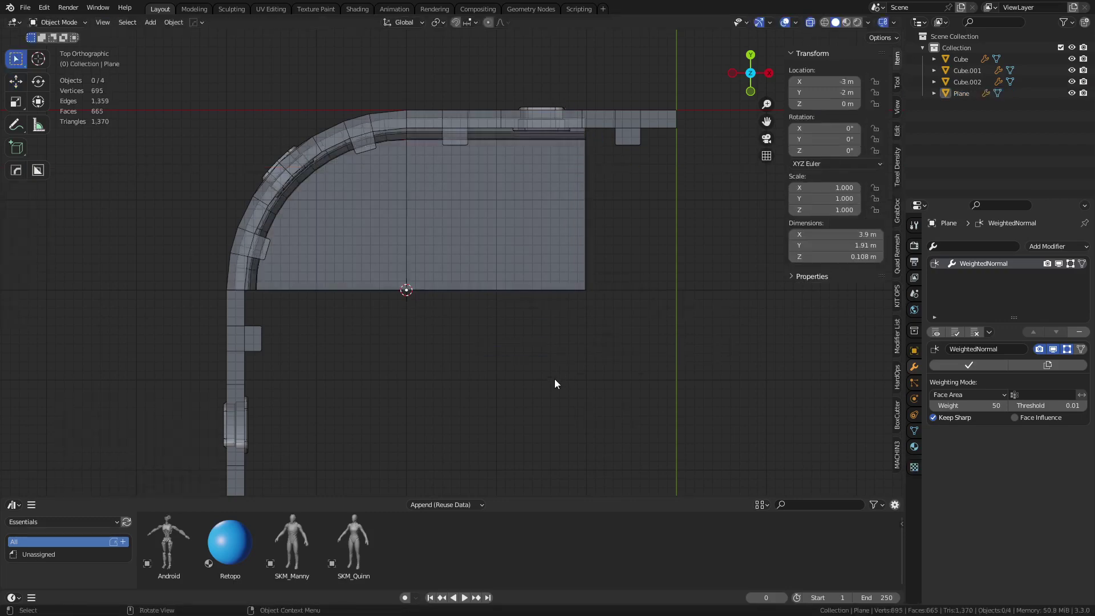
key("alt+z")
Separate the extruded straight floor section from the curved floor piece into its own object.
middle_click_drag(529, 403, 524, 305)
left_click(469, 332)
key("Tab")
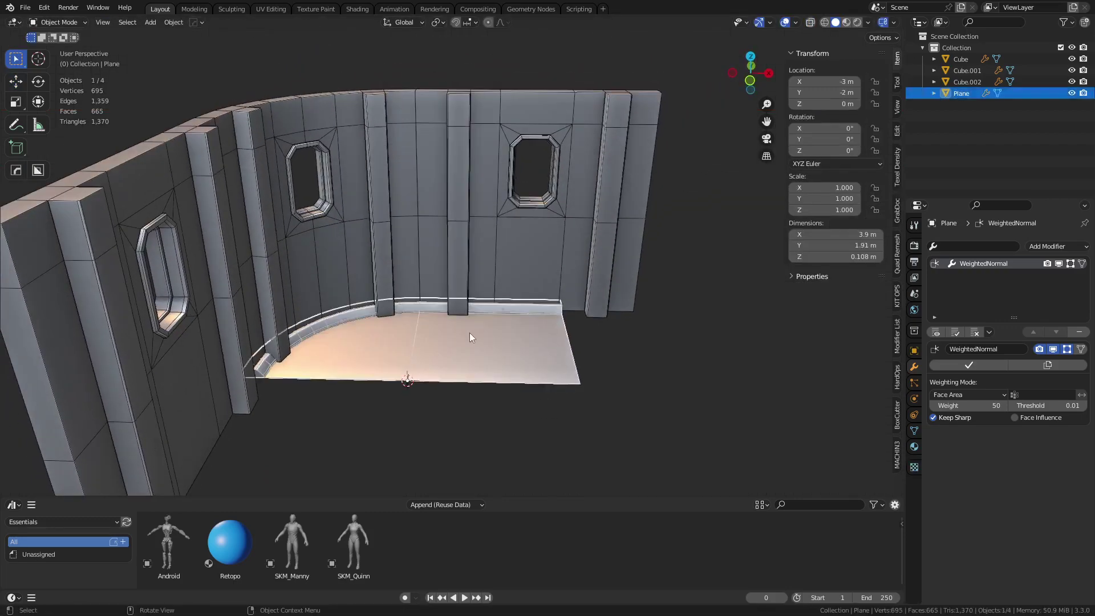
left_click(491, 348)
left_click(491, 347)
key("alt+z")
left_click_drag(630, 413, 489, 245)
key("p")
left_click(558, 281)
key("Tab")
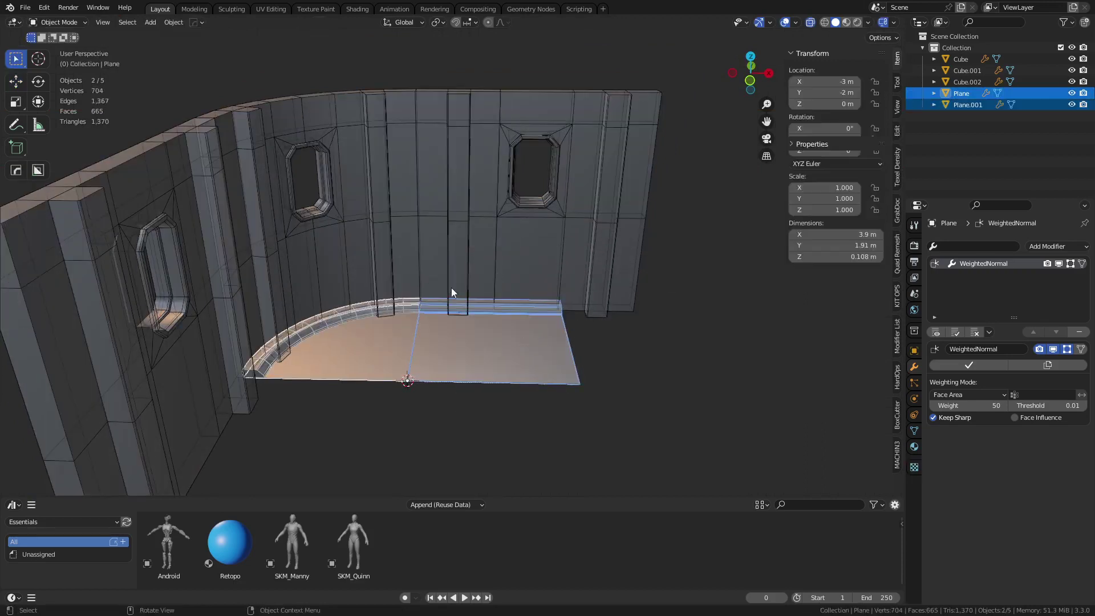
Set the straight floor section's origin to its outer corner vertex opposite the wall.
left_click(477, 353)
key("Tab")
left_click(570, 382)
key("1")
left_click(580, 384)
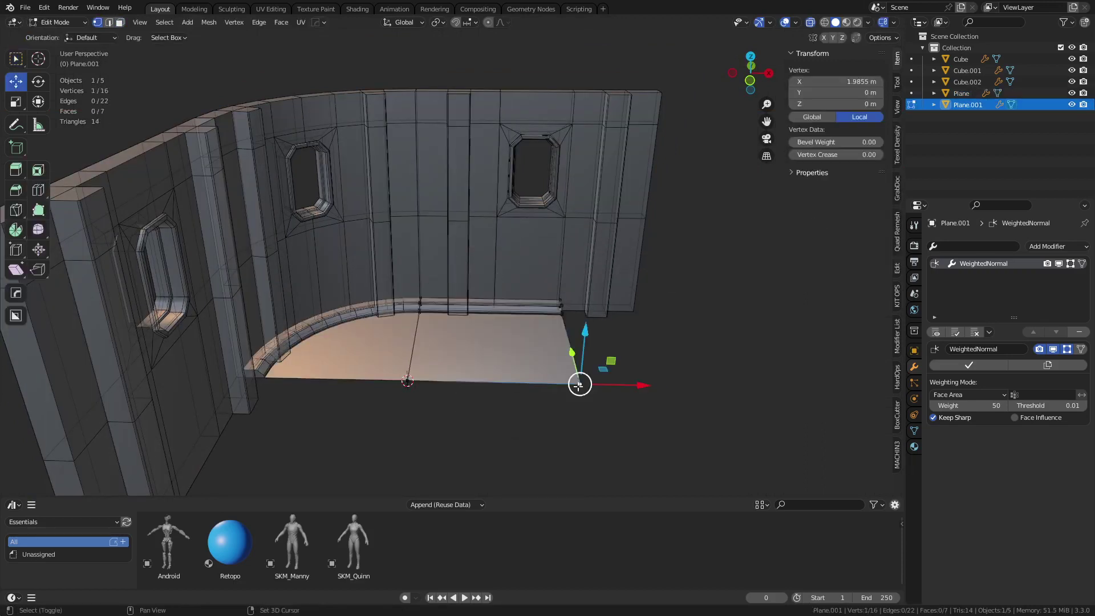
key("shift+s")
left_click(599, 463)
Return to Object Mode and apply the transforms of the floor pieces.
key("Tab")
left_click(542, 427)
left_click(524, 369)
key("ctrl+a")
left_click(453, 382)
key("ctrl+a")
left_click(377, 352)
left_click(385, 358)
middle_click_drag(457, 320, 446, 330)
left_click(446, 329)
key("g")
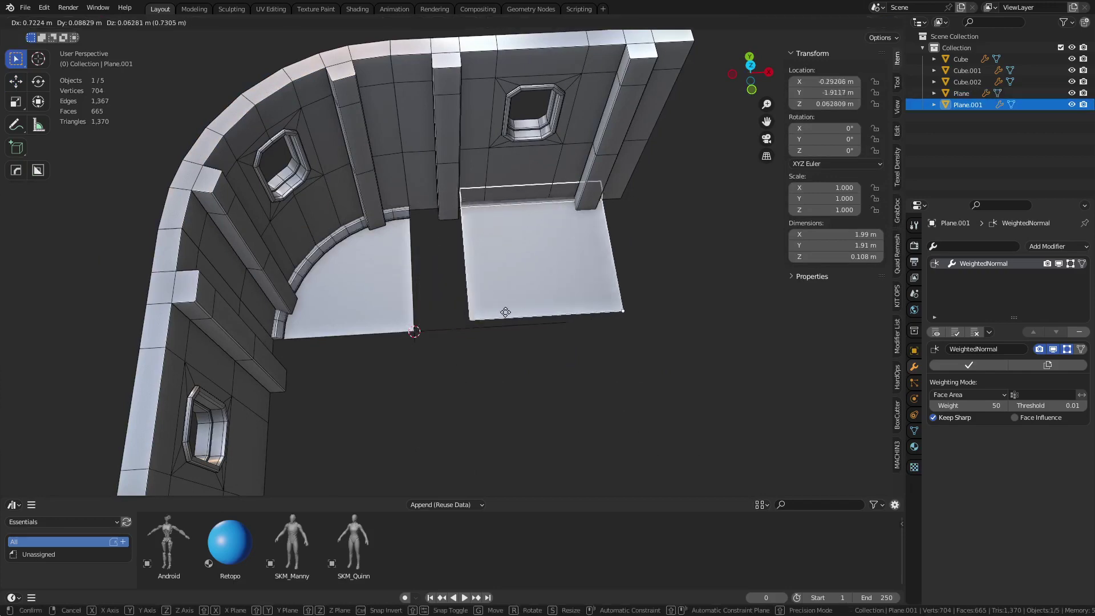
left_click(354, 335)
Delete the stray vertex of the curved floor mesh left at the straight section's far corner.
left_click(346, 325)
key("ctrl+Tab")
left_click(429, 325)
key("alt+z")
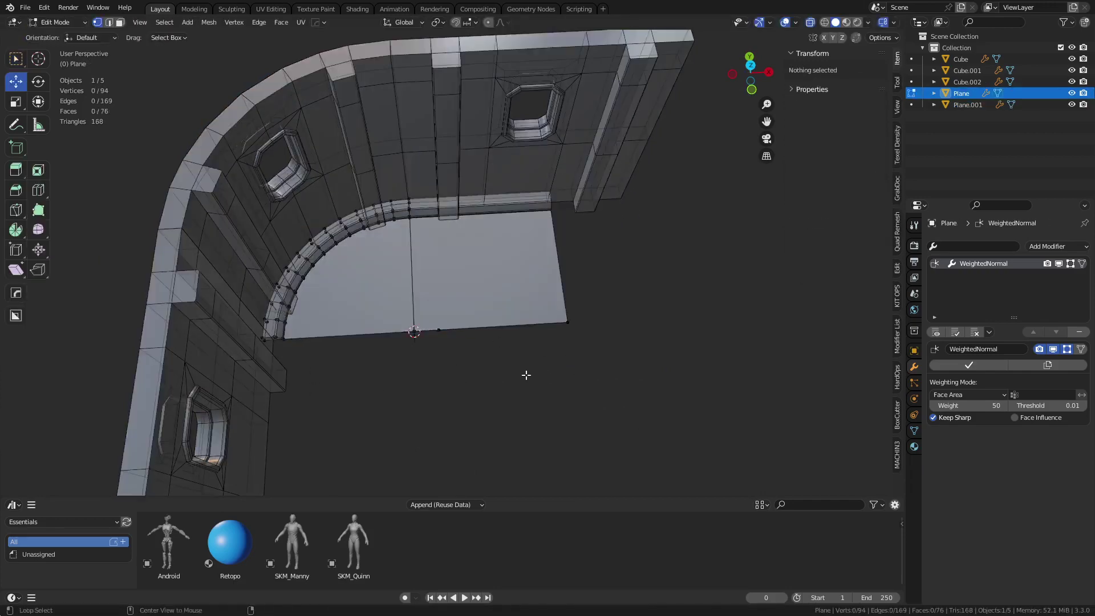
left_click_drag(516, 360, 584, 281)
key("x")
left_click(584, 280)
key("x")
left_click(580, 255)
Delete the remaining stray vertex just beyond the curved floor piece's inner corner.
key("ctrl+Tab")
left_click(498, 292)
left_click(347, 299)
key("ctrl+Tab")
left_click(470, 348)
left_click_drag(421, 296, 426, 295)
key("x")
left_click(426, 295)
key("Tab")
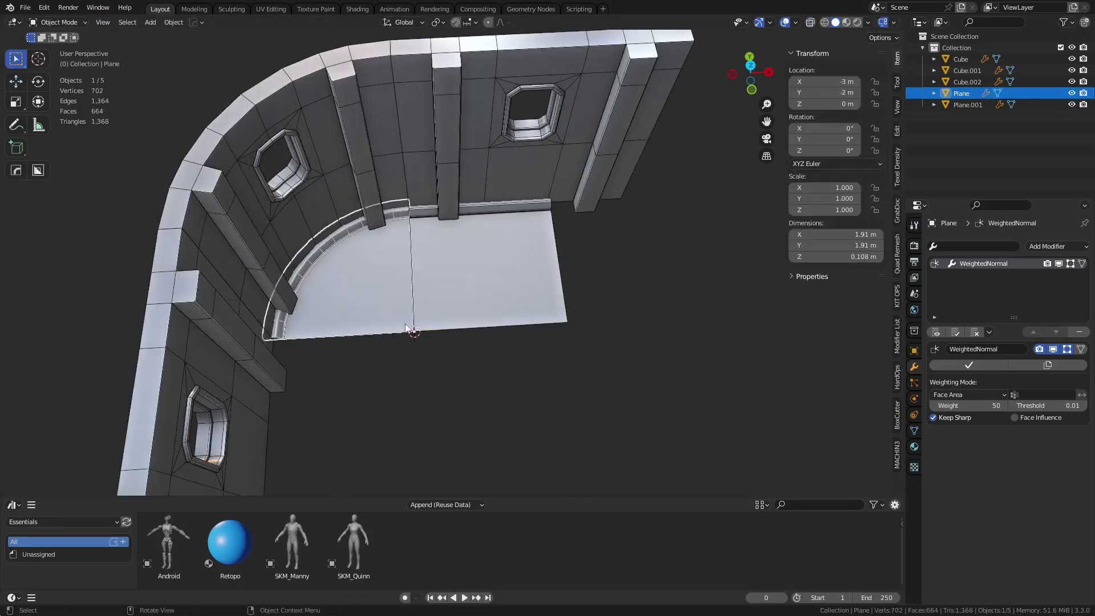
key("g")
key("Escape")
Try a duplicate of the straight floor section along X at X 1 m, and delete the copy.
left_click(512, 297)
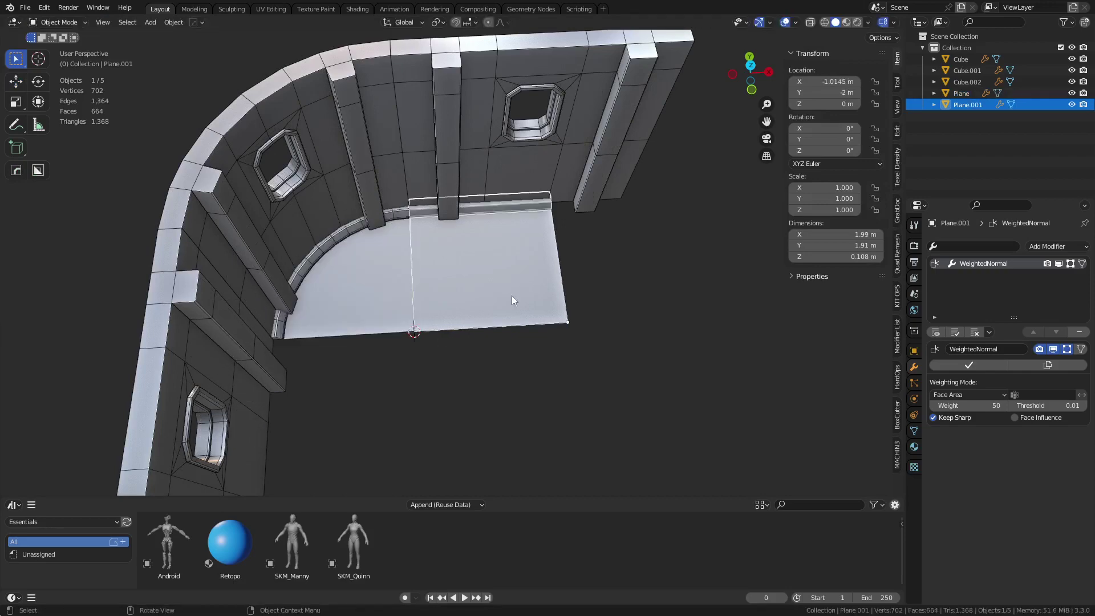
key("shift+d")
key("y")
key("x")
left_click(662, 296)
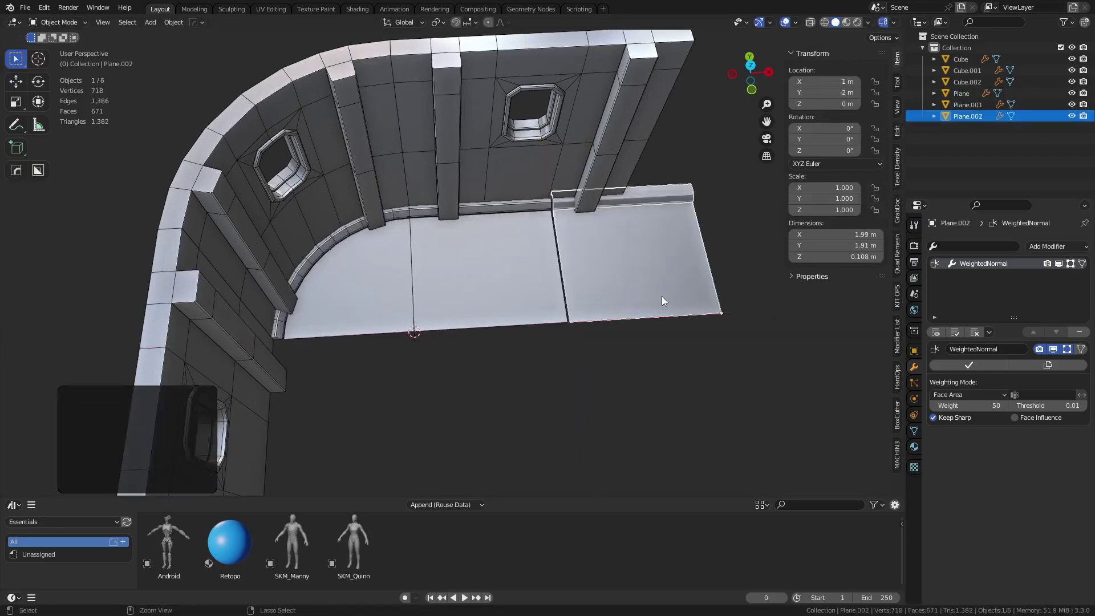
middle_click_drag(662, 296, 552, 287)
key("x")
left_click(571, 275)
Select all outer end vertices of the straight floor section in the top view and align them to the maximum local X.
left_click(464, 271)
key("Tab")
key("KP_7")
scroll(552, 286, "up", 5)
scroll(446, 425, "down", 3)
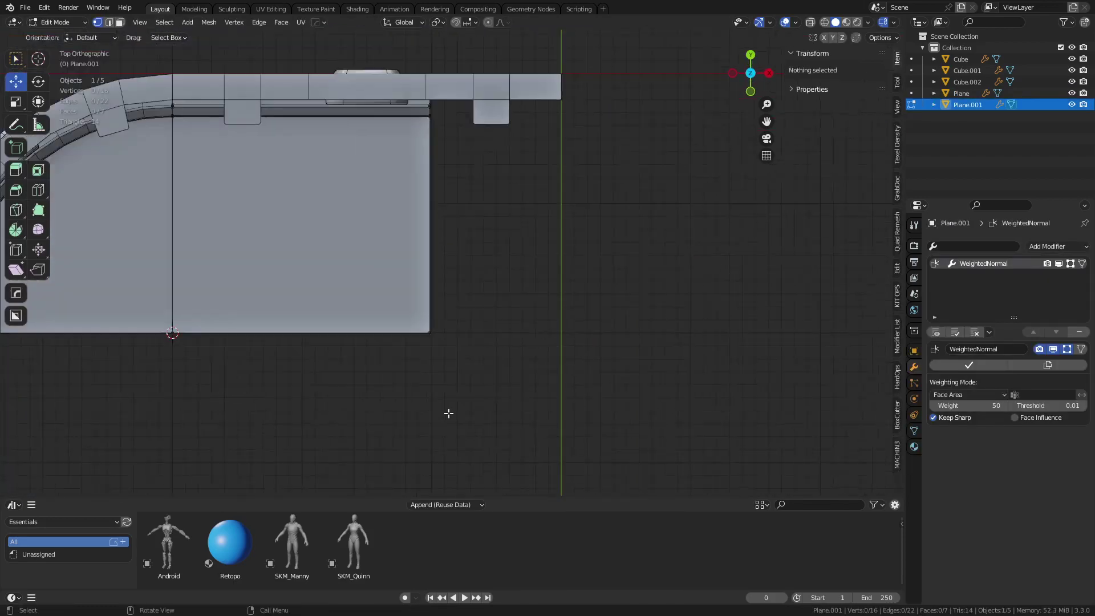
middle_click_drag(475, 384, 494, 423, "shift")
left_click_drag(495, 423, 430, 136)
key("g")
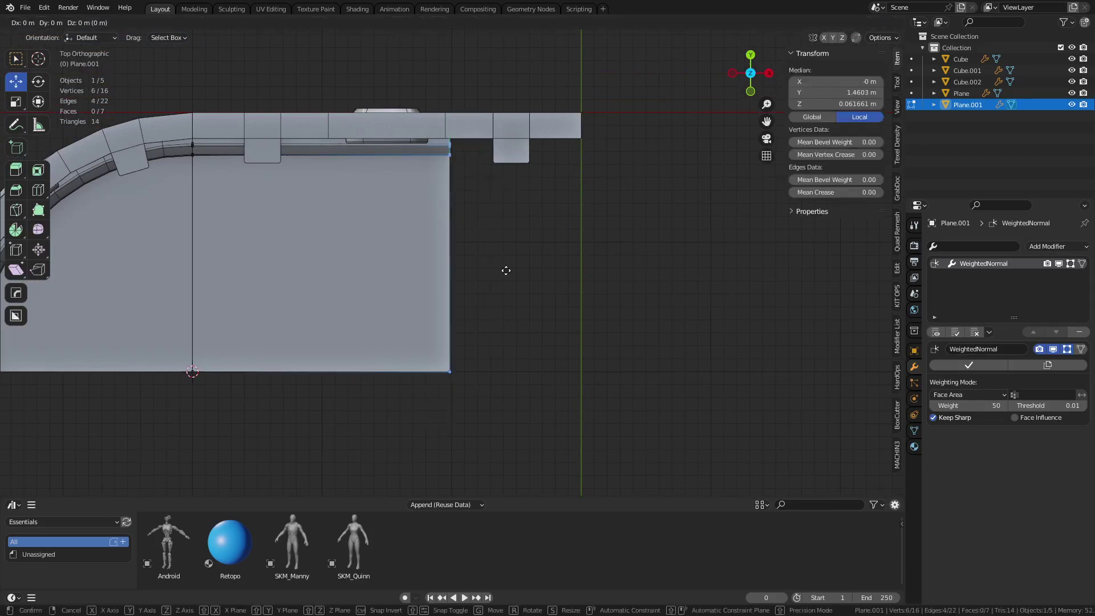
right_click(506, 271)
key("alt+z")
left_click_drag(530, 392, 438, 93)
Move the straight floor section's outer end vertices 0.014483 m along X onto the grid line.
mouse_move(491, 326)
middle_mouse_down("shift")
mouse_move(474, 199)
mouse_move(511, 332)
middle_mouse_up("shift")
scroll(452, 225, "up", 9)
key("g")
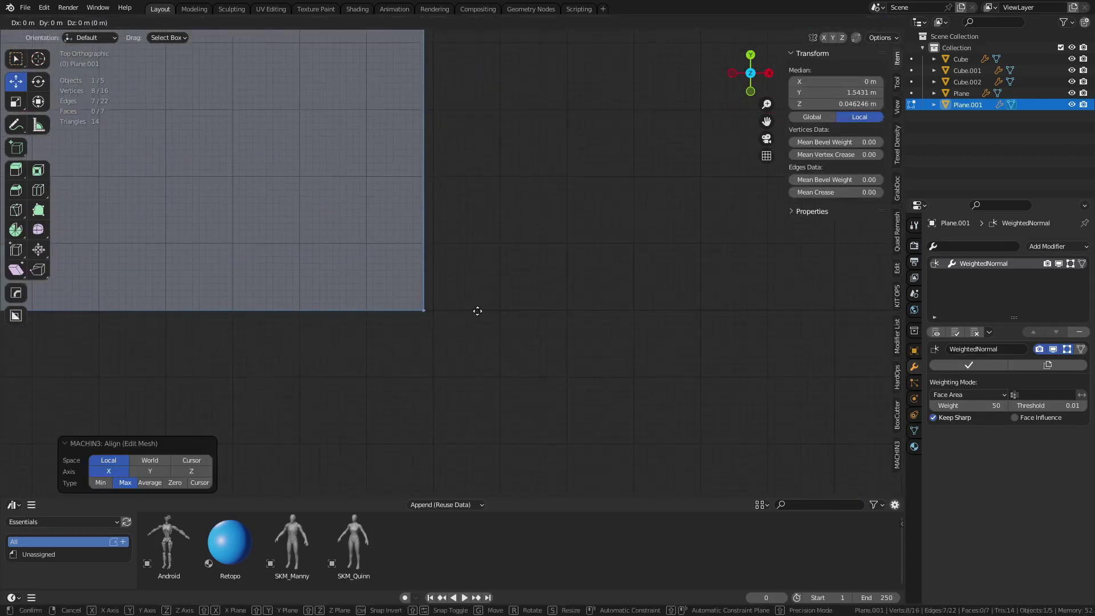
key("x")
left_click(486, 308)
scroll(479, 306, "down", 5)
middle_click_drag(433, 281, 702, 339, "shift")
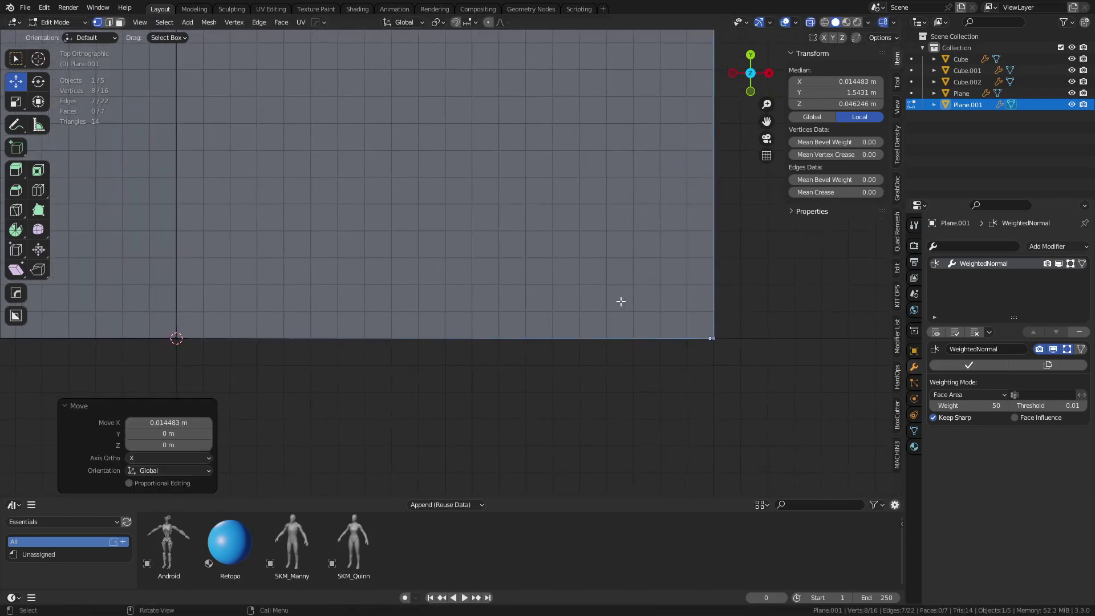
scroll(621, 302, "down", 4)
key("ctrl+Tab")
left_click(373, 328)
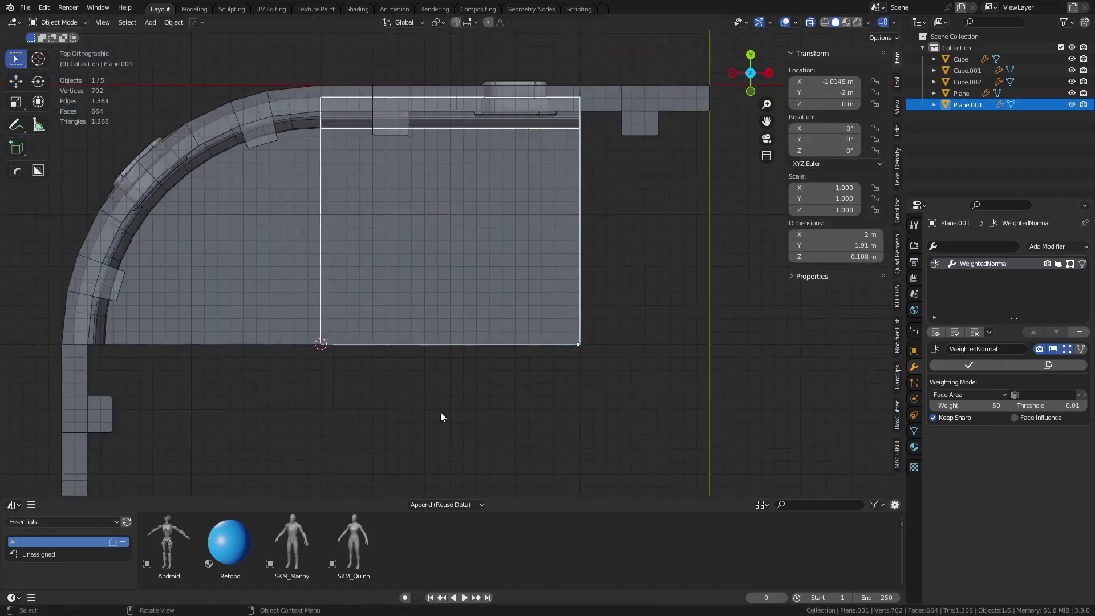
Set the straight floor section's origin to its outer corner vertex opposite the wall and apply Rotation & Scale.
left_click(450, 425)
left_click(539, 345)
key("Tab")
left_click(585, 350)
key("shift+s")
left_click(644, 453)
key("ctrl+a")
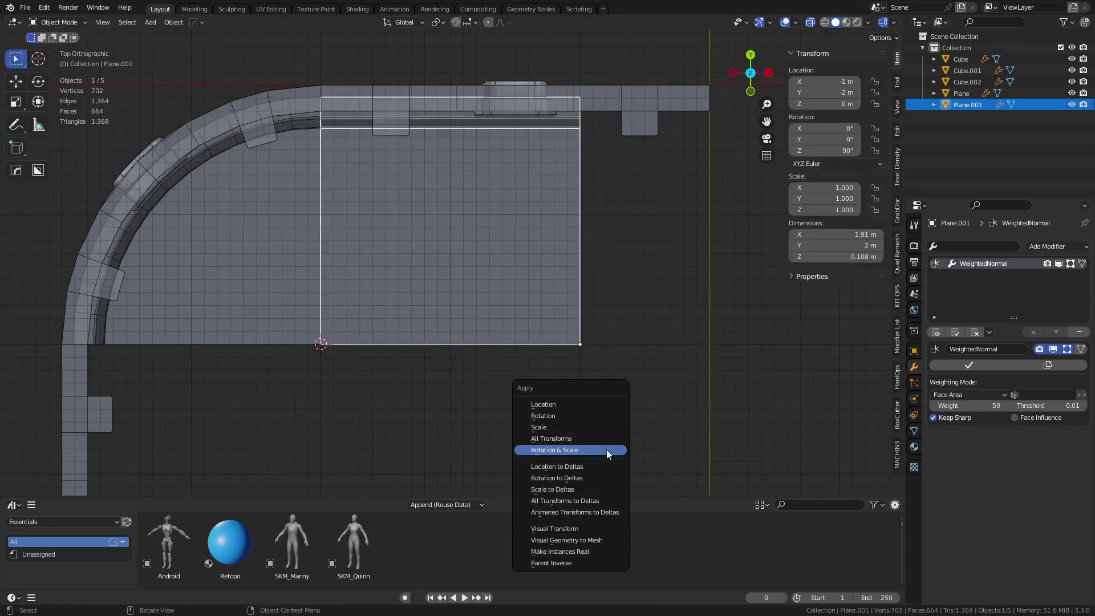
left_click(607, 454)
key("alt+z")
key("Tab")
left_click(576, 451)
Duplicate the straight floor section along X, placing the copy at X 1 m.
left_click(208, 297)
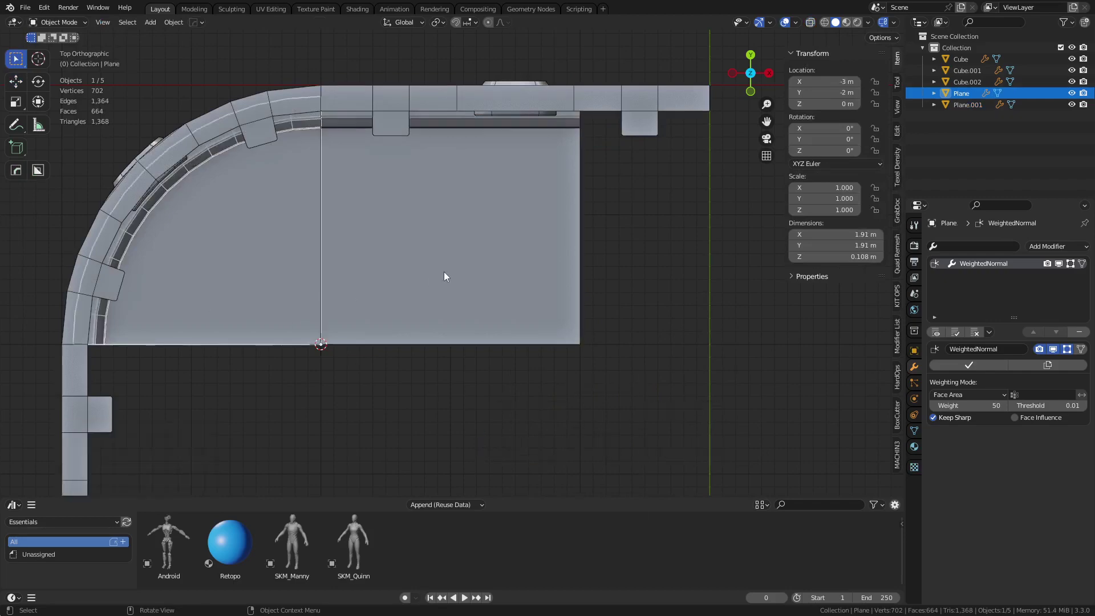
left_click(444, 272)
mouse_move(444, 272)
middle_mouse_down()
mouse_move(440, 303)
mouse_move(458, 272)
middle_mouse_up()
key("shift+d")
key("x")
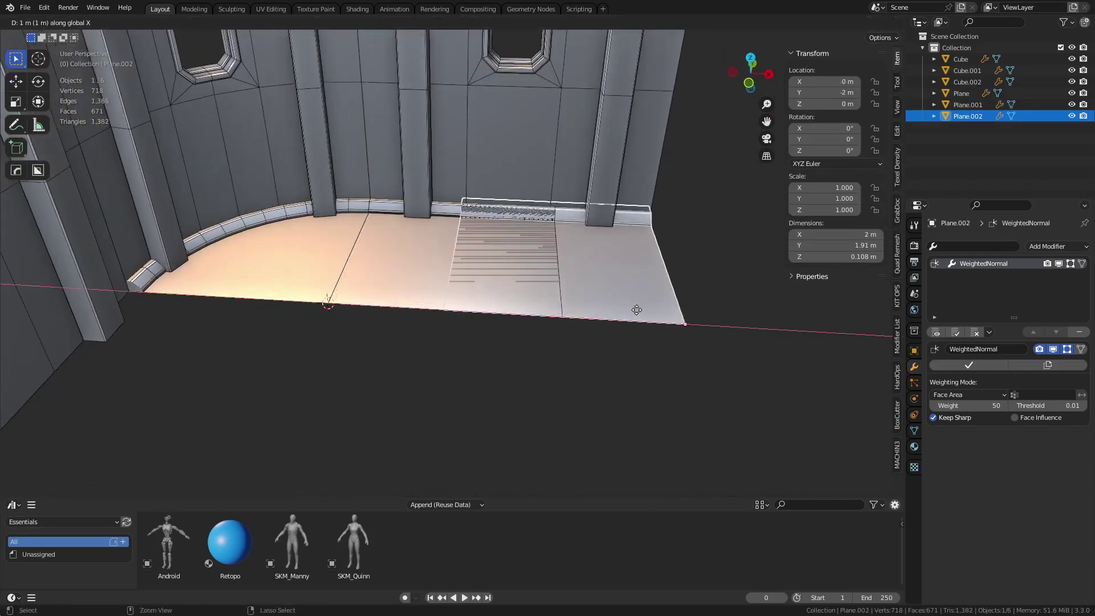
left_click(678, 321)
left_click(478, 352)
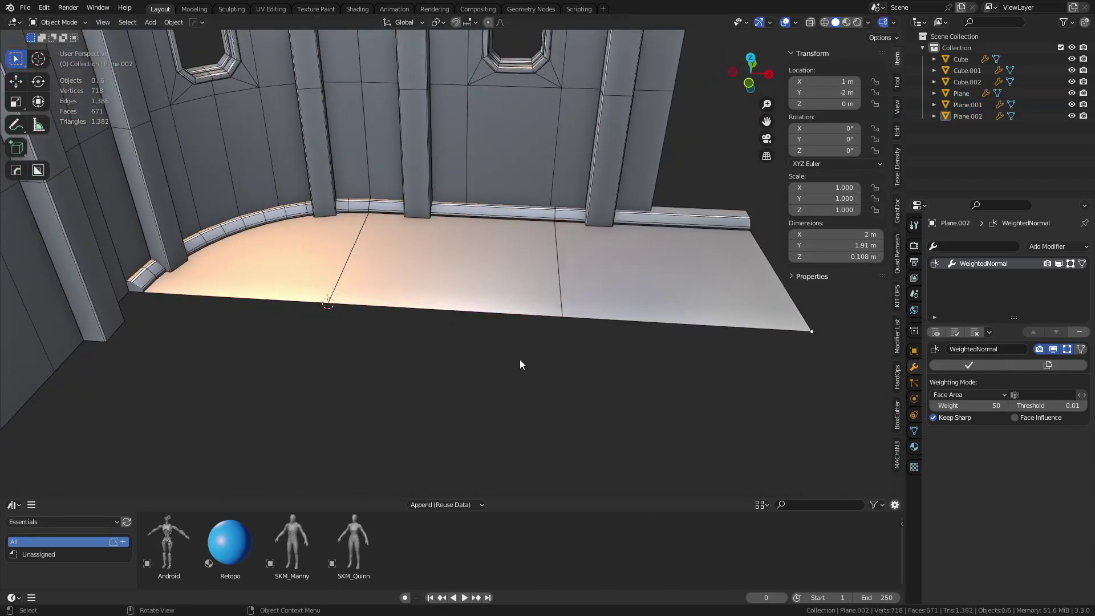
Rotate the original straight floor section beside the curved piece 90° around Z.
left_click(459, 266)
middle_click_drag(460, 266, 512, 378)
key("r")
key("z")
left_click(611, 310)
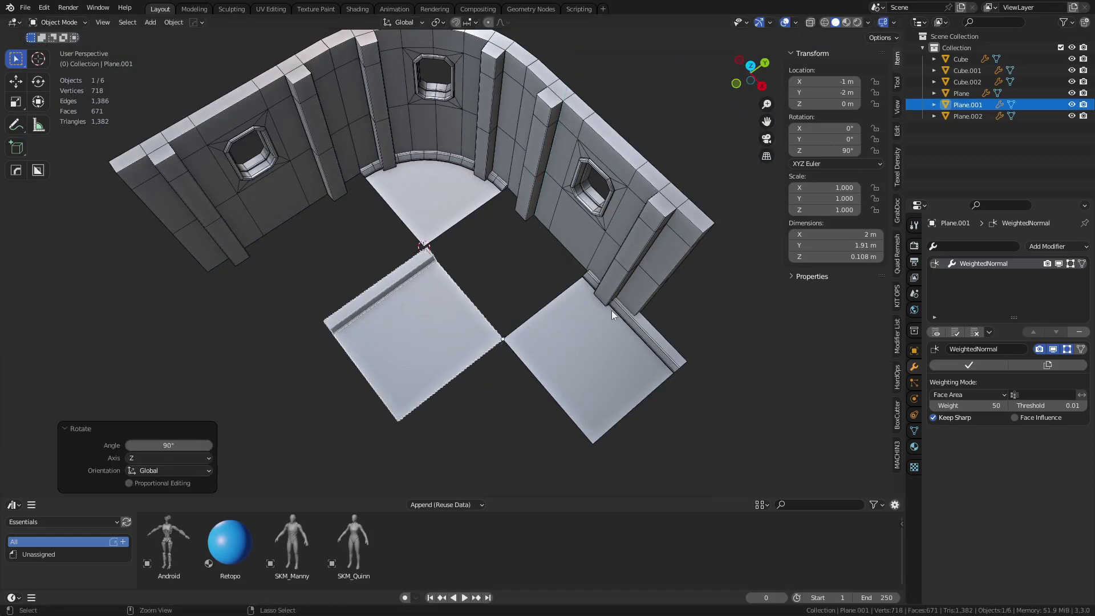
Move the rotated floor section to X -3 m, Y -2 m beside the curved piece and duplicate it 2 m along negative Y.
key("g")
key("shift+z")
left_click(439, 268)
key("shift+d")
key("y")
left_click(307, 334)
Move the unrotated straight floor section -2 m along X so it meets the curved corner floor.
middle_click_drag(306, 334, 441, 312)
left_click(441, 311)
left_click(341, 311)
left_click(368, 277)
left_click(465, 224)
middle_click_drag(605, 365, 655, 349, "shift")
left_click(673, 359)
key("g")
key("x")
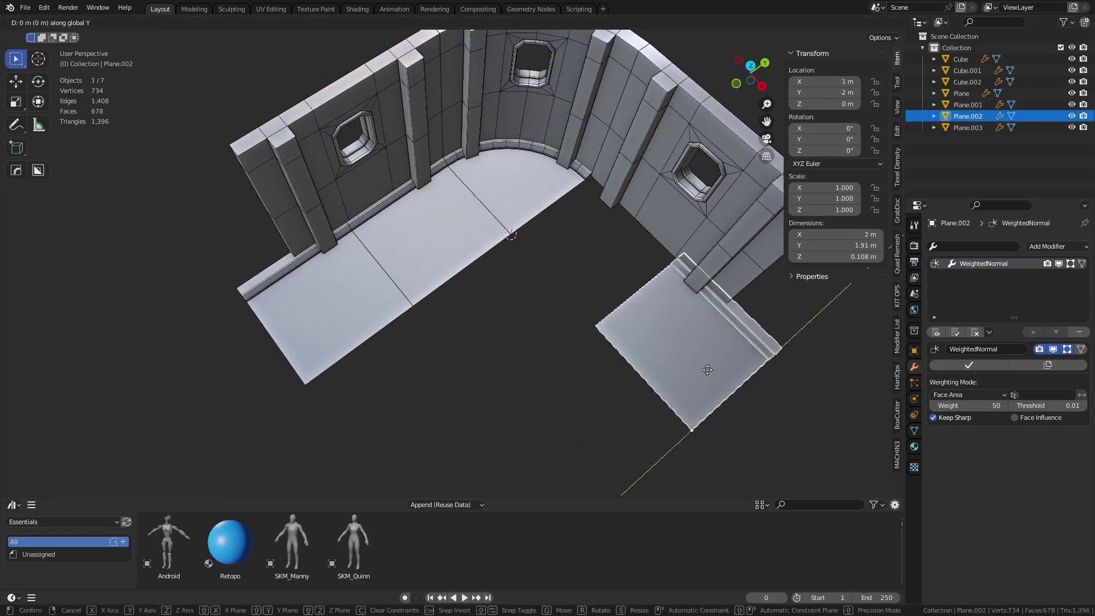
left_click(573, 254)
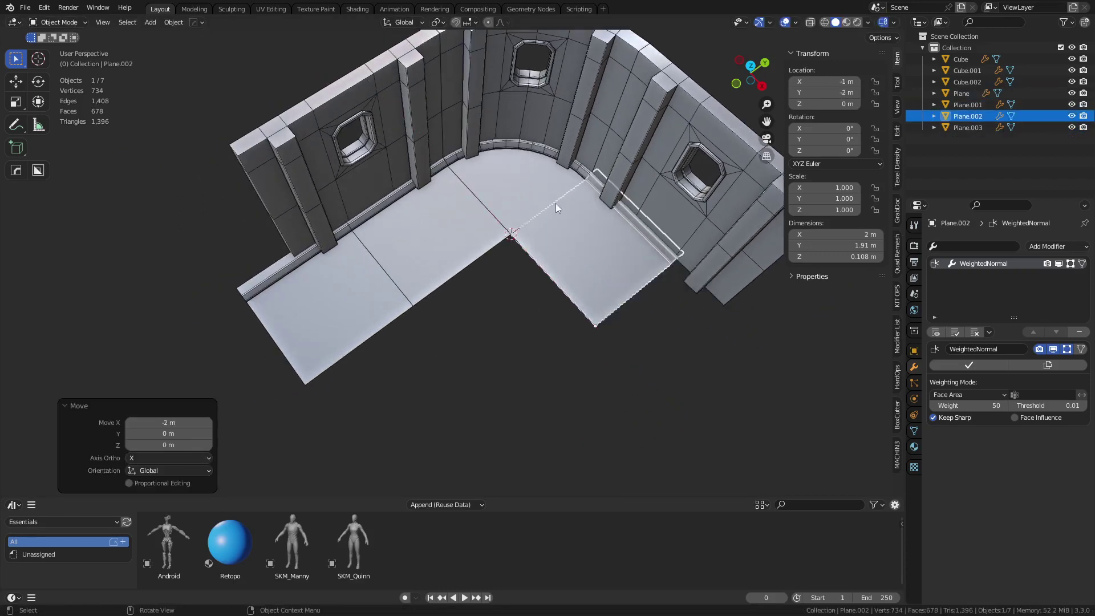
left_click(521, 402)
Duplicate the unrotated straight floor section 2 m along X.
middle_click_drag(557, 383, 573, 273)
left_click(574, 228)
key("shift+d")
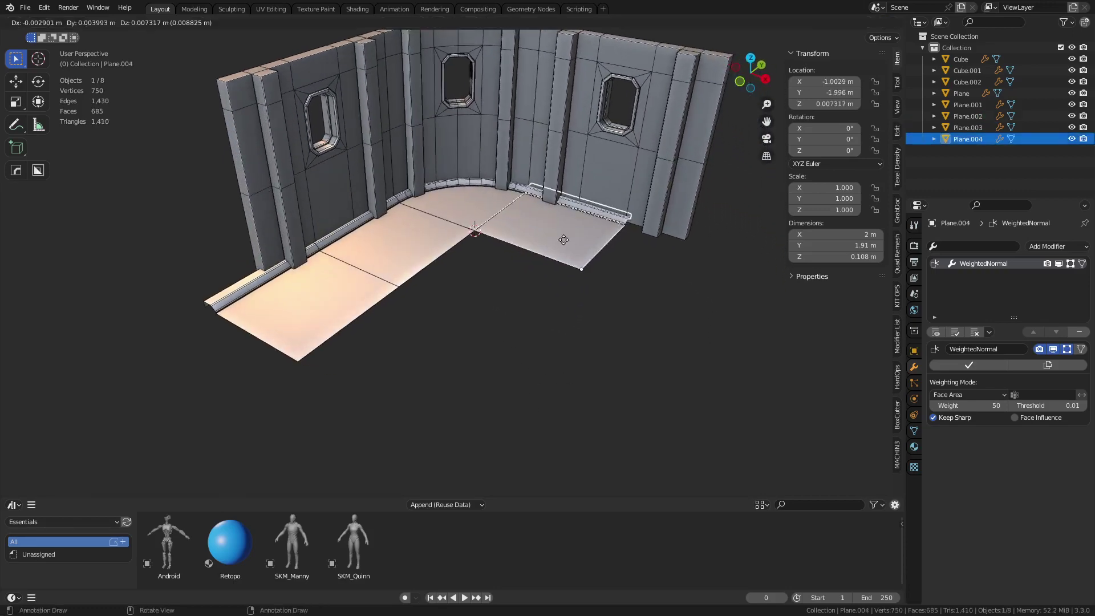
type("x2")
key("Return")
left_click(512, 344)
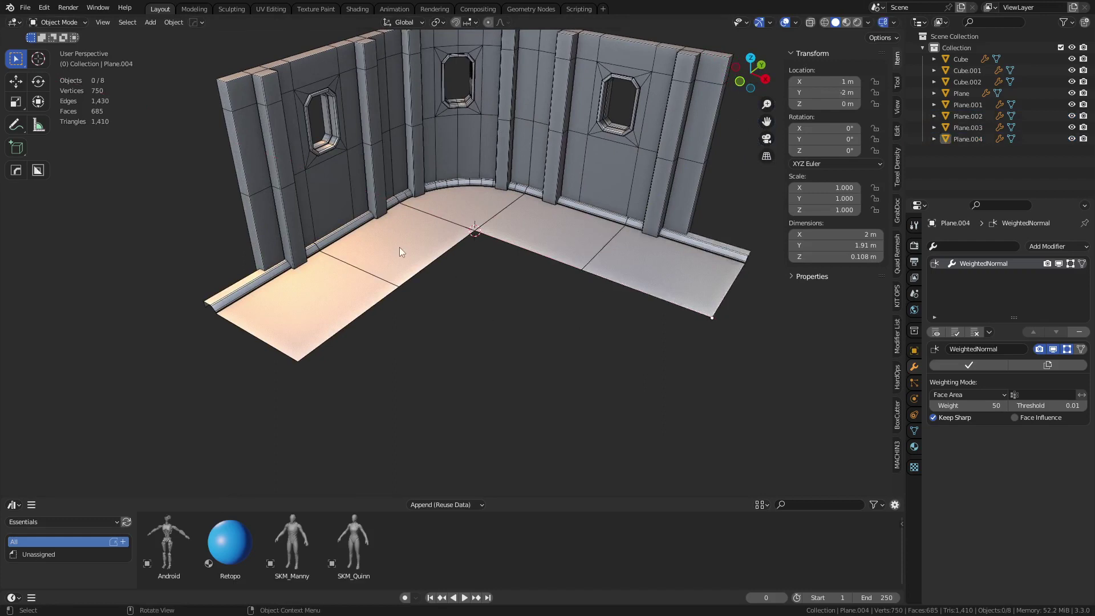
left_click(399, 248)
key("ctrl+Tab")
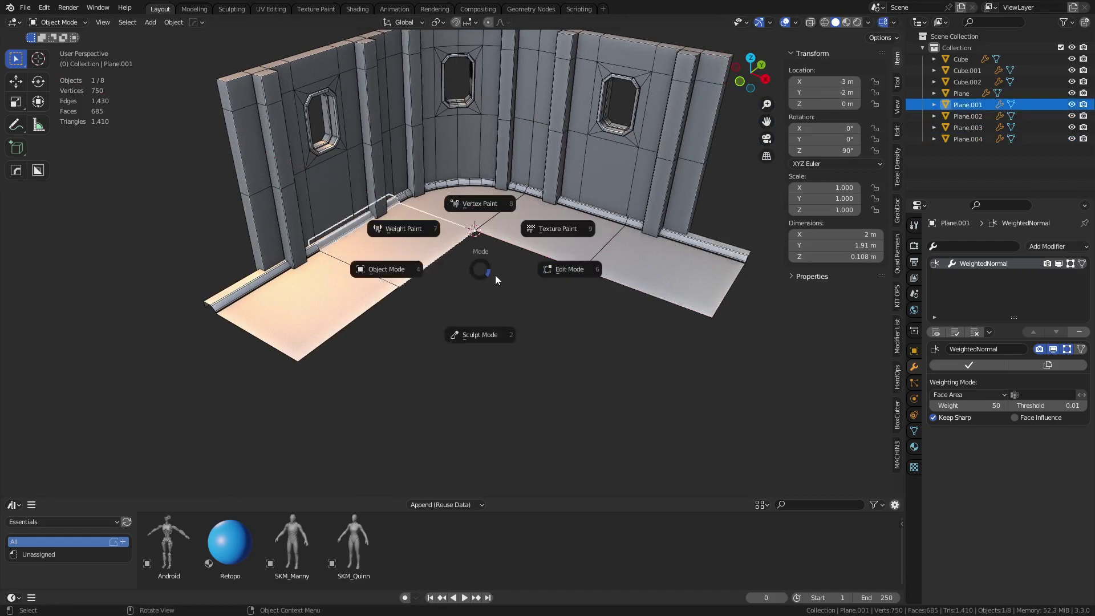
left_click(455, 271)
key("ctrl+Tab")
left_click(499, 258)
key("ctrl+Tab")
left_click(382, 251)
Duplicate the rotated straight wall piece -3 m along Y, extending the wall away from the curved corner.
left_click(269, 216)
middle_click_drag(406, 256, 587, 260)
key("shift+d")
key("x")
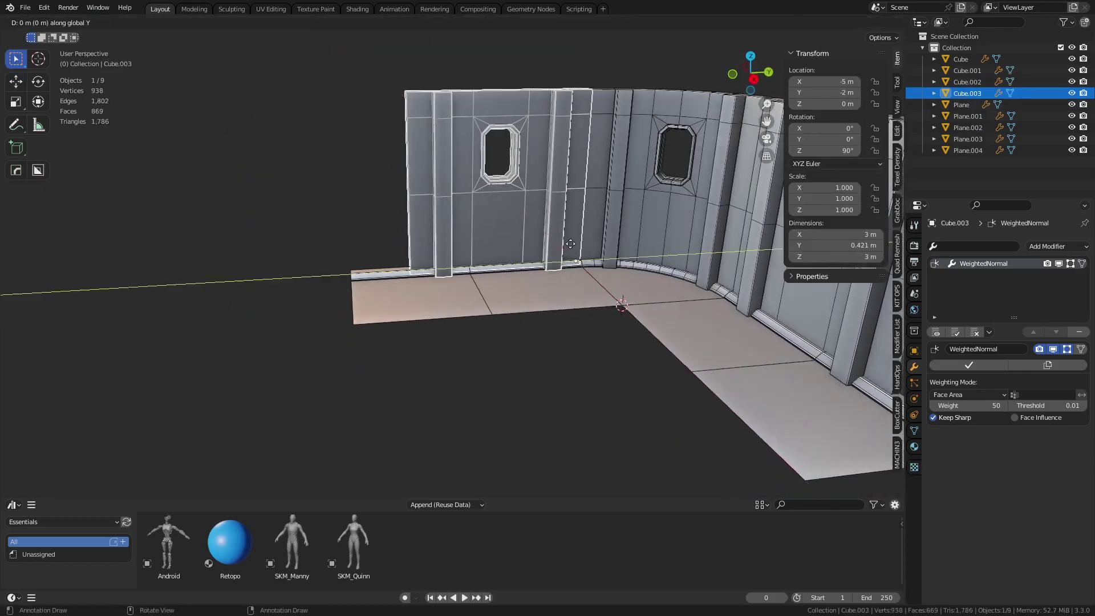
left_click(404, 270)
Duplicate the outermost rotated floor section -2 m along Y, under the copied wall piece.
left_click(477, 313)
key("shift+d")
key("y")
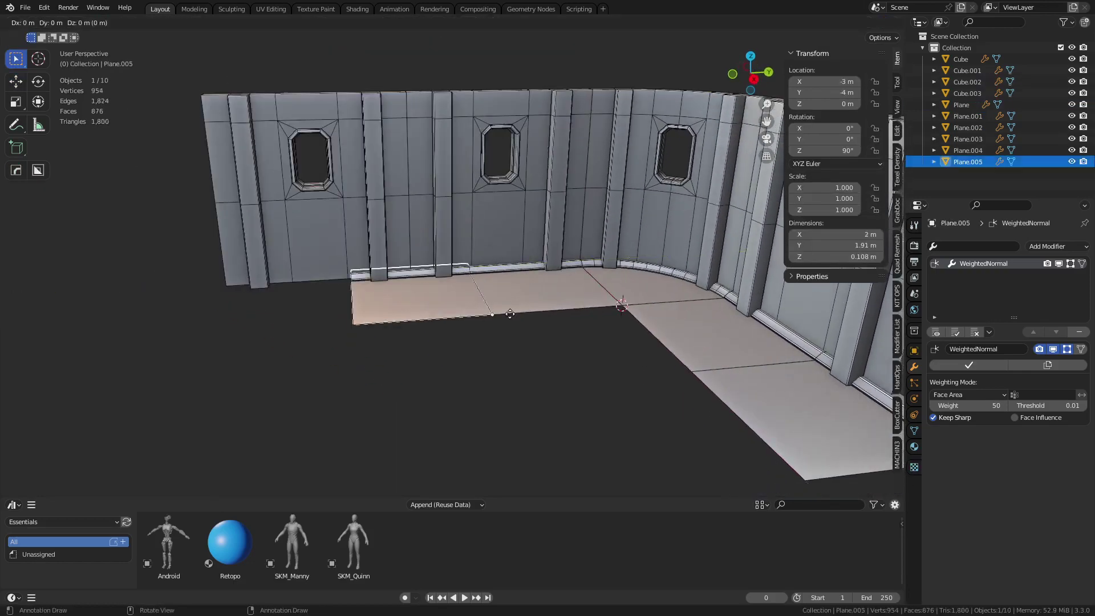
left_click(384, 325)
left_click(618, 319)
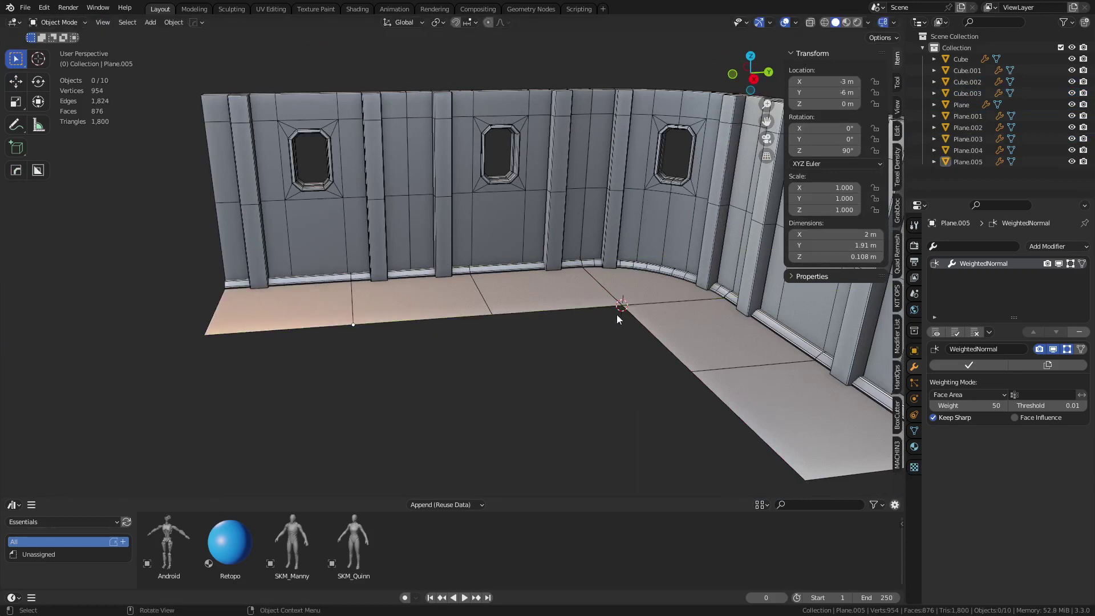
left_click(327, 219)
left_click(473, 205)
left_click(619, 188)
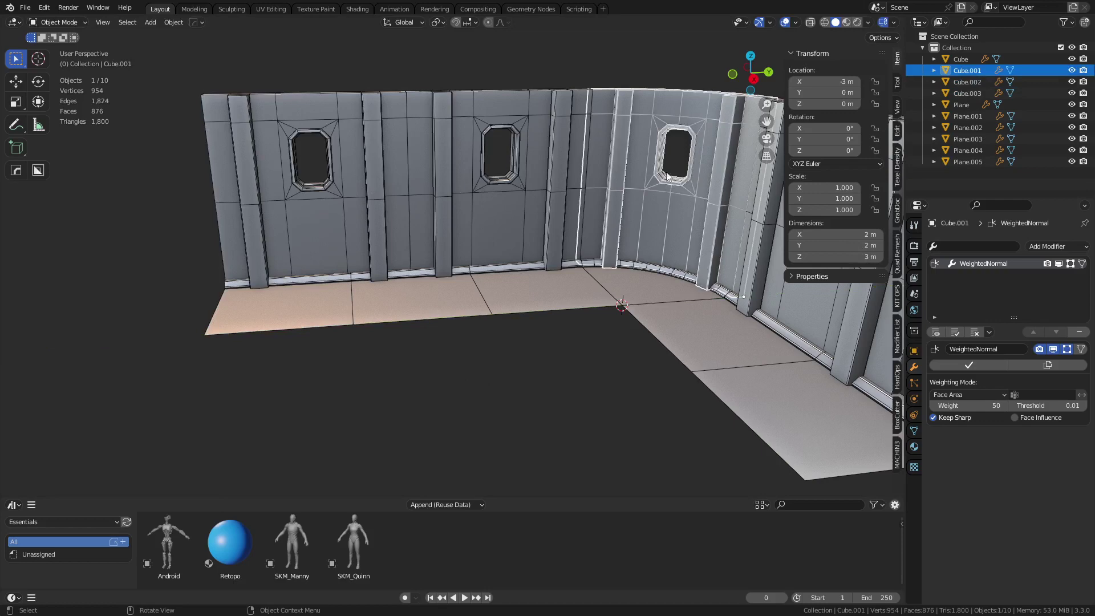
left_click(464, 196)
left_click(322, 203)
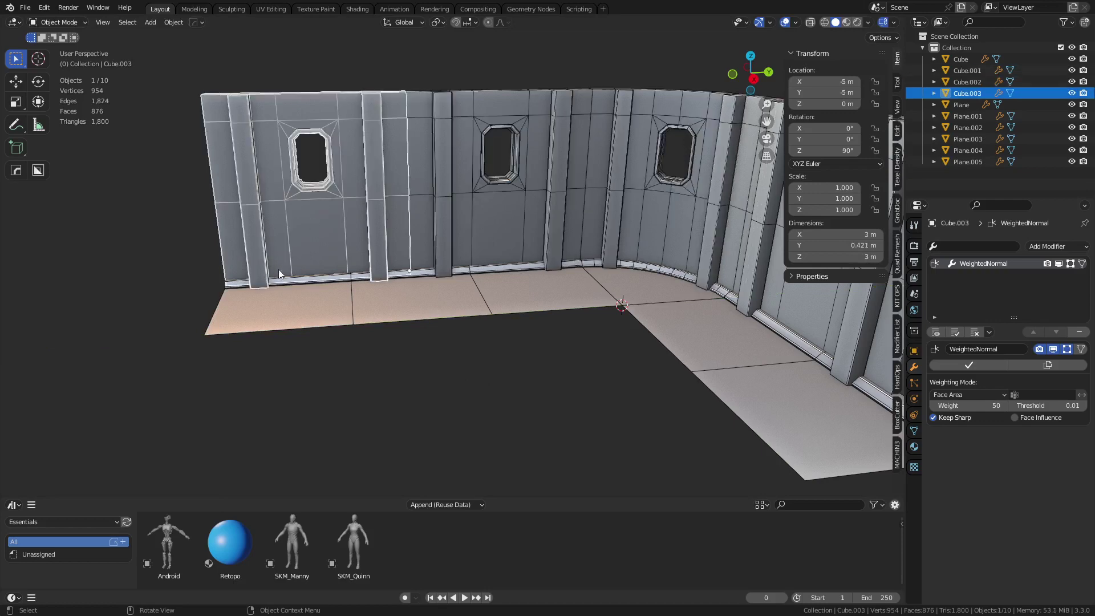
left_click(618, 244)
Duplicate the unrotated straight wall piece 3 m along X.
middle_click_drag(618, 244, 709, 343)
key("alt+z")
middle_click_drag(601, 231, 458, 413, "shift")
left_click(490, 172)
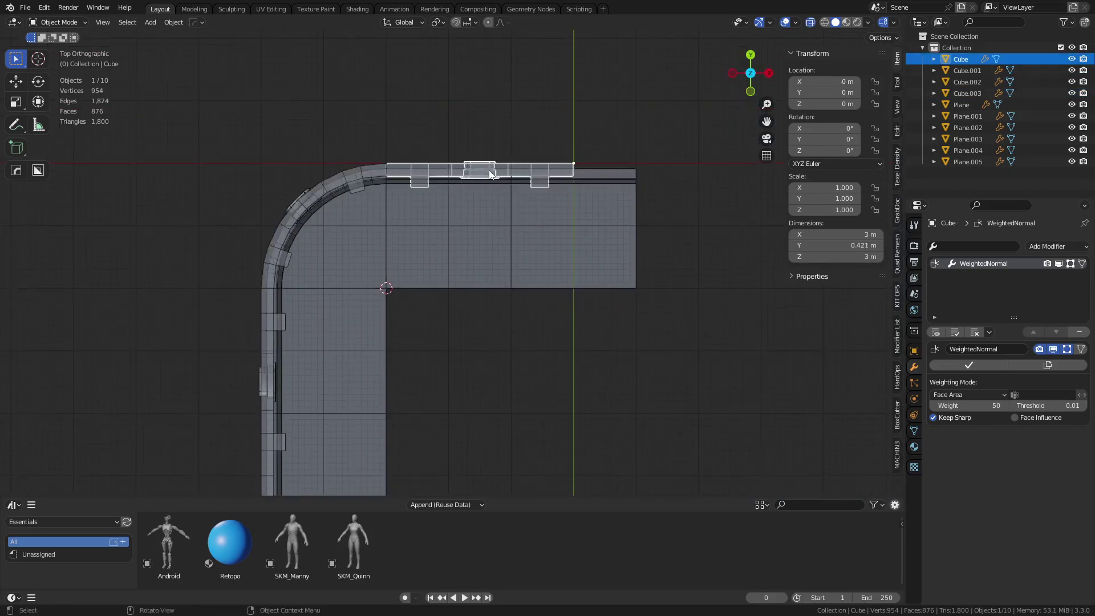
middle_click_drag(511, 333, 626, 290)
key("shift+d")
key("x")
left_click(679, 272)
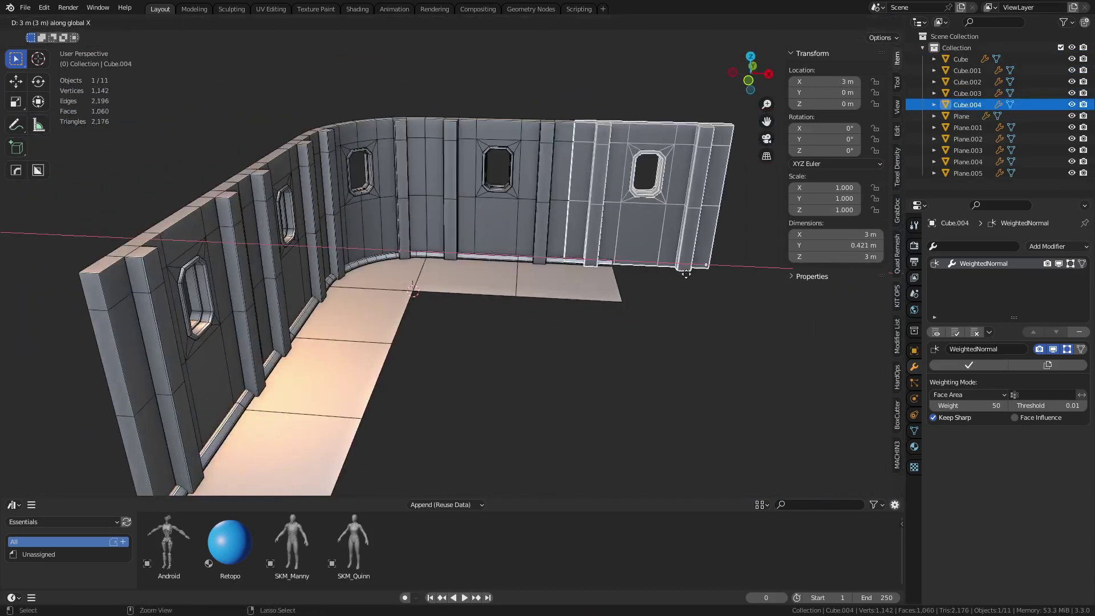
Duplicate the outermost unrotated floor section along X and place the copy at X 3 m, flush with its neighbour.
left_click(539, 279)
key("shift+d")
key("x")
left_click(676, 303)
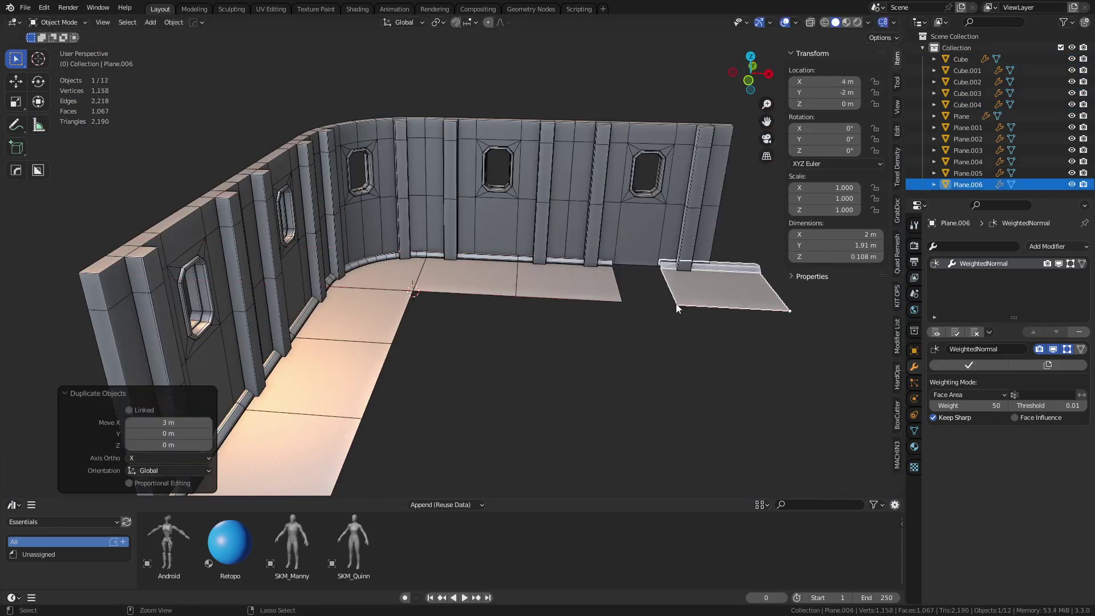
key("g")
key("x")
left_click(618, 395)
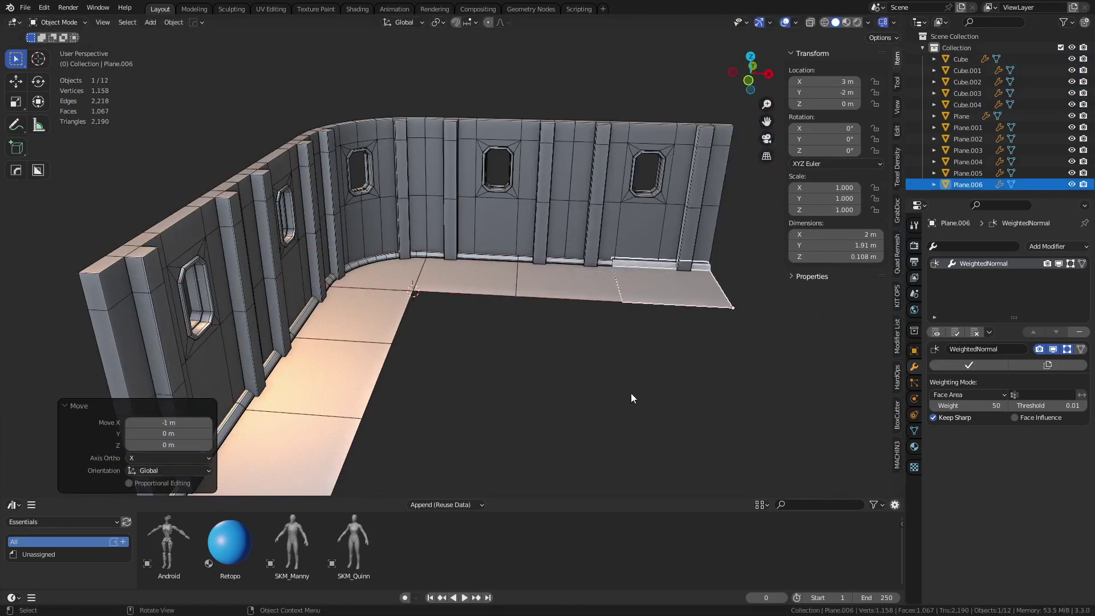
left_click(631, 393)
Add a 2 m plane and place it at X -2 m, Y -3 m in the inner corner of the floor sections.
middle_click_drag(631, 393, 497, 292)
key("shift+a")
left_click(563, 307)
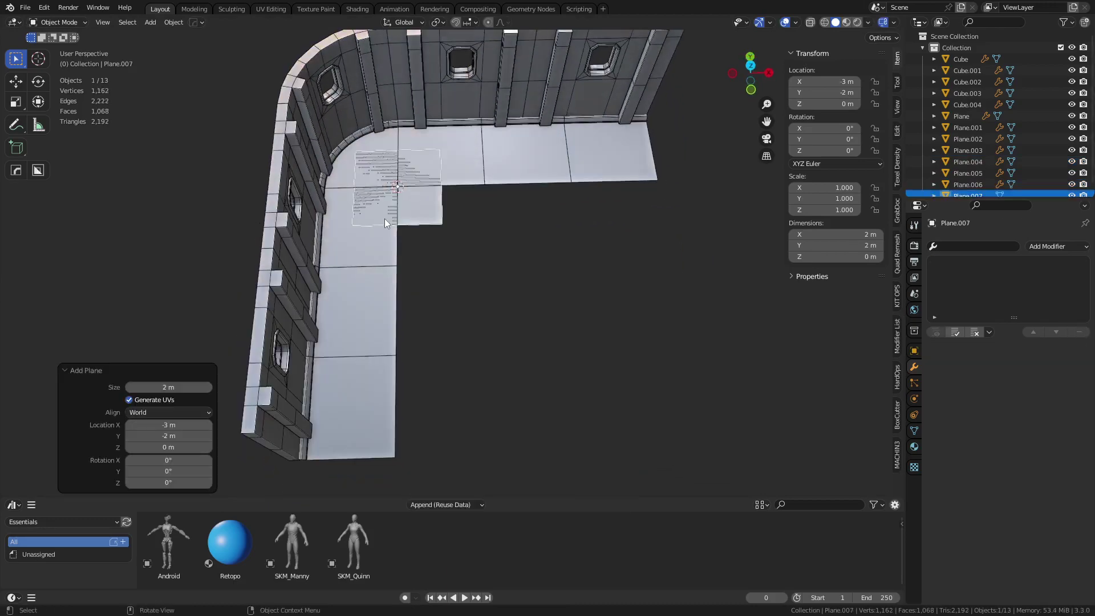
key("g")
left_click(425, 247)
Extend the plane's free edges 1 m along negative Y and 1 m along X to make a 3 m by 3 m tile.
key("Tab")
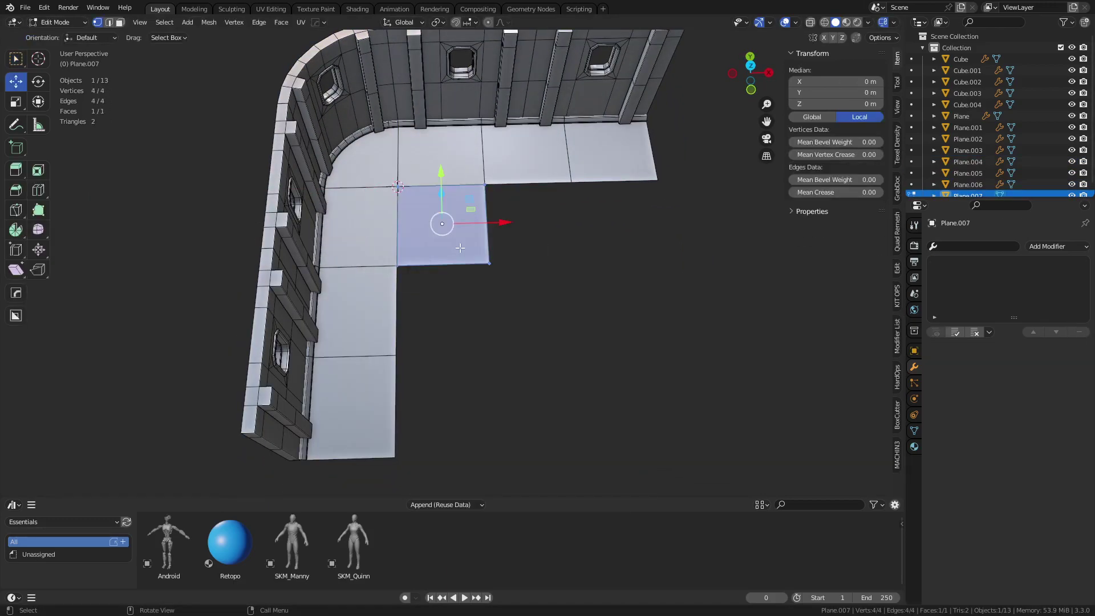
key("KP_7")
key("2")
left_click(437, 279)
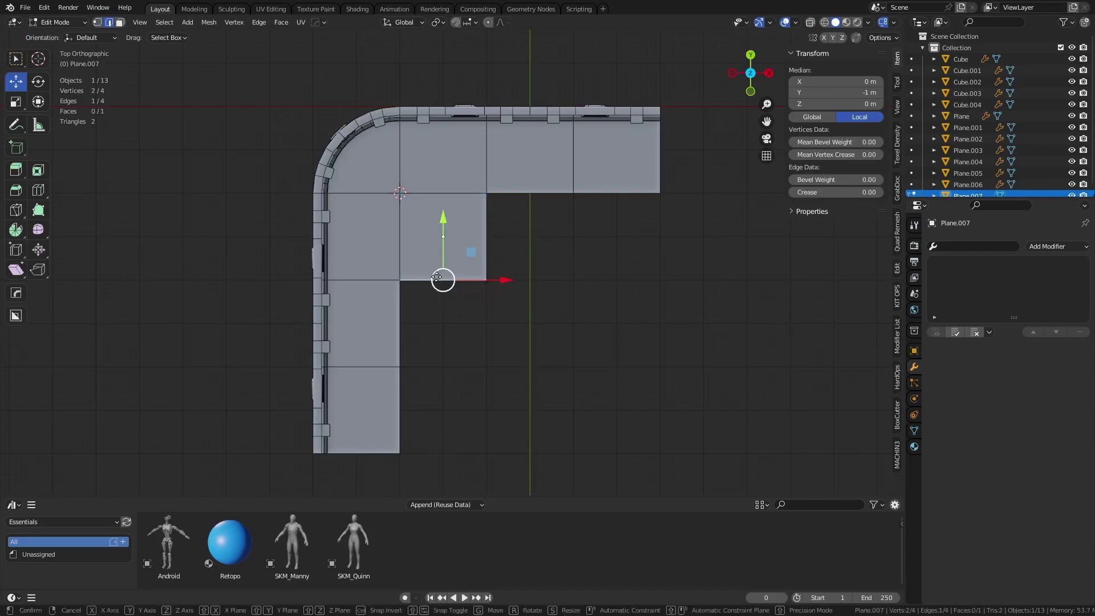
key("g")
key("y")
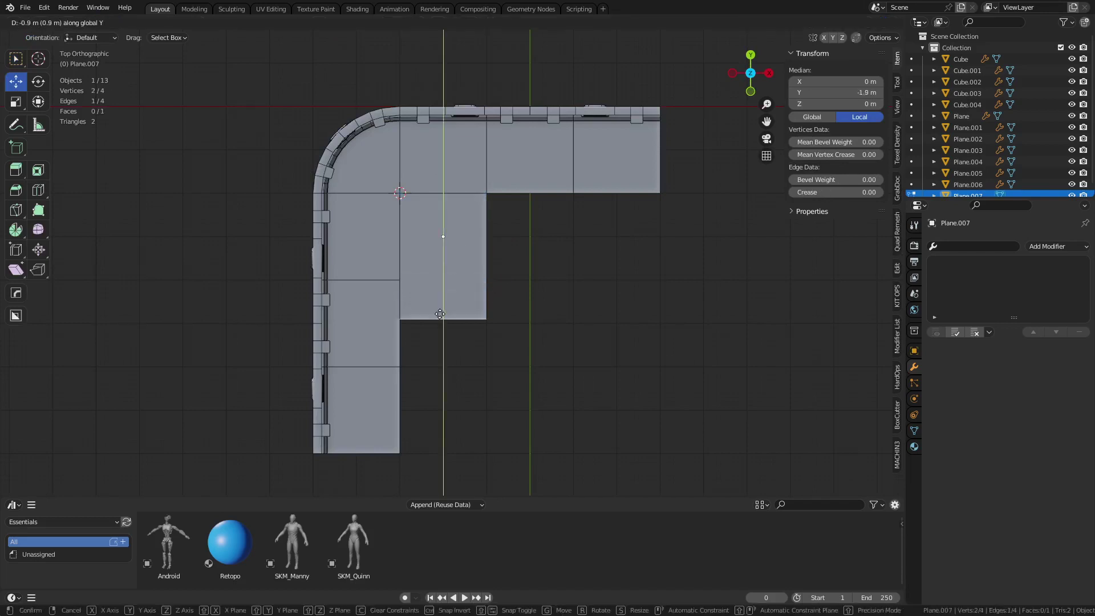
left_click(445, 320)
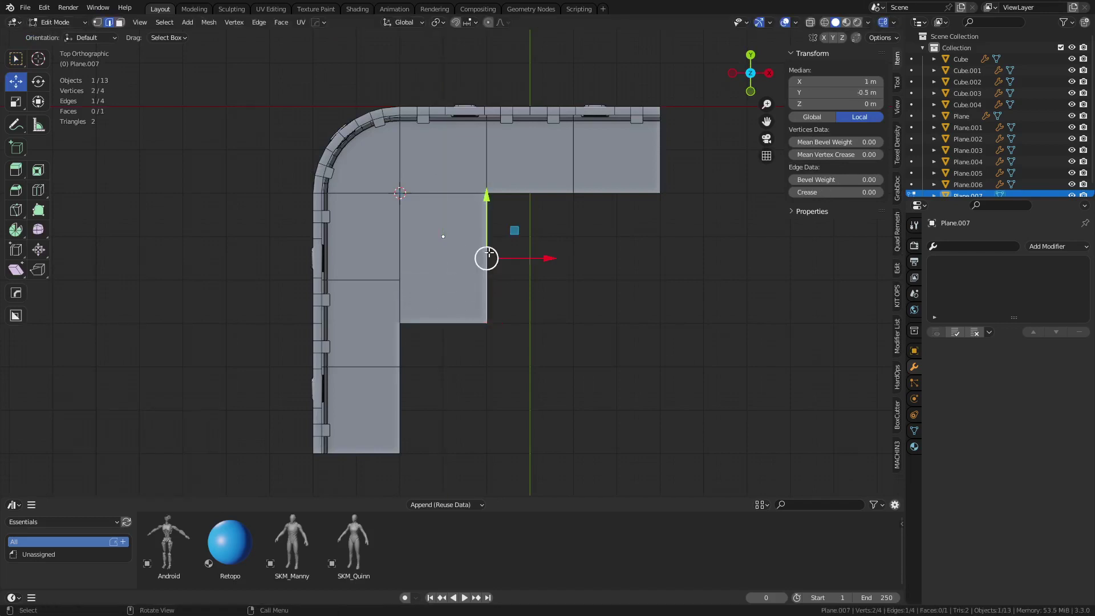
key("x")
left_click_drag(489, 253, 530, 254)
key("ctrl+Tab")
left_click(461, 258)
Duplicate the floor tile three times at 3 m offsets to fill a two-by-two grid inside the walls.
key("shift+d")
left_click(447, 371)
key("shift+d")
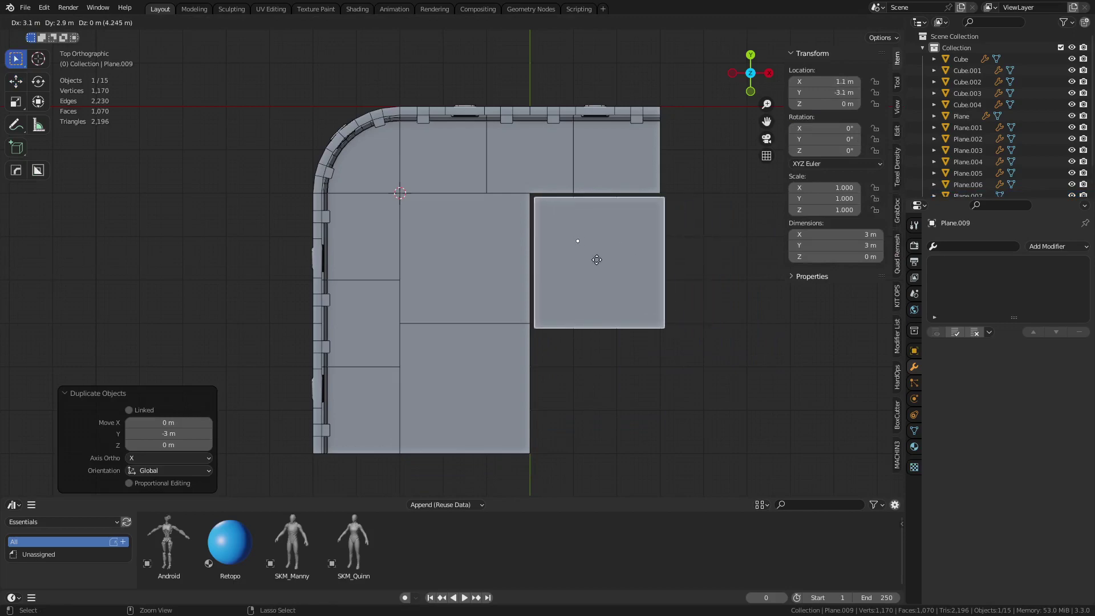
left_click(595, 260)
key("shift+d")
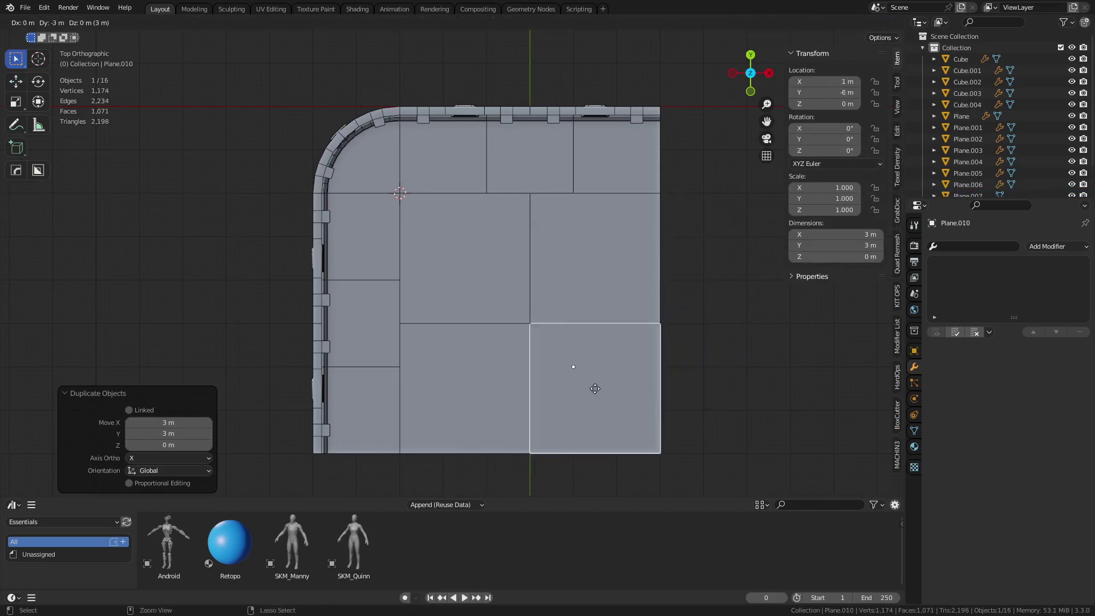
left_click(594, 388)
key("alt+a")
Examine how the bordered floor sections and large floor tiles fit together along the walls.
middle_click_drag(670, 335, 545, 287)
scroll(546, 288, "up", 3)
middle_click_drag(491, 234, 491, 290, "shift")
left_click(386, 273)
left_click(354, 246)
left_click(312, 243)
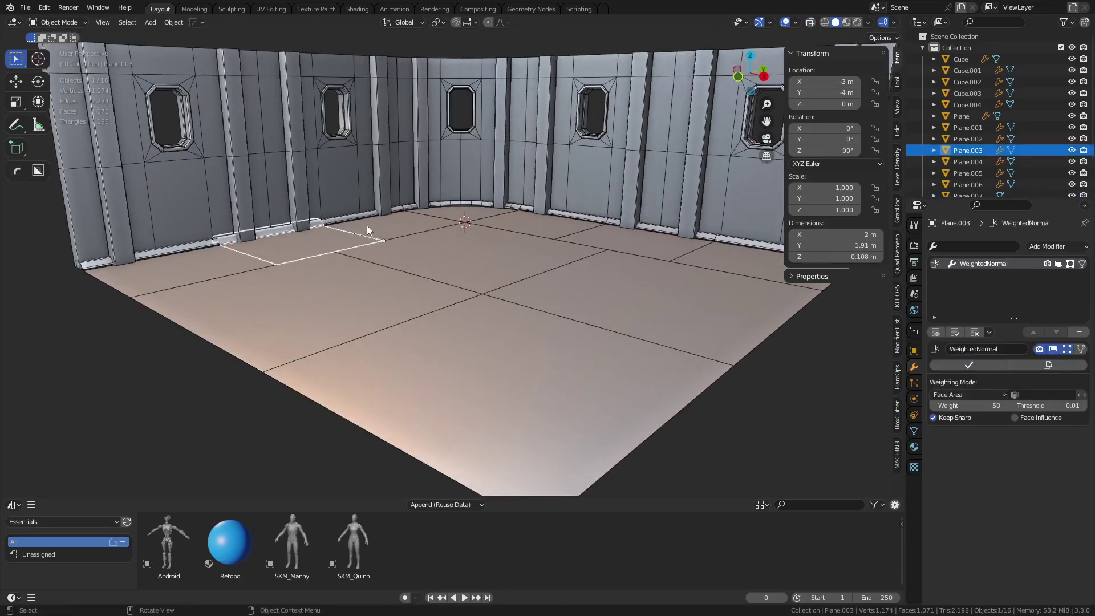
middle_click_drag(464, 219, 473, 275, "shift")
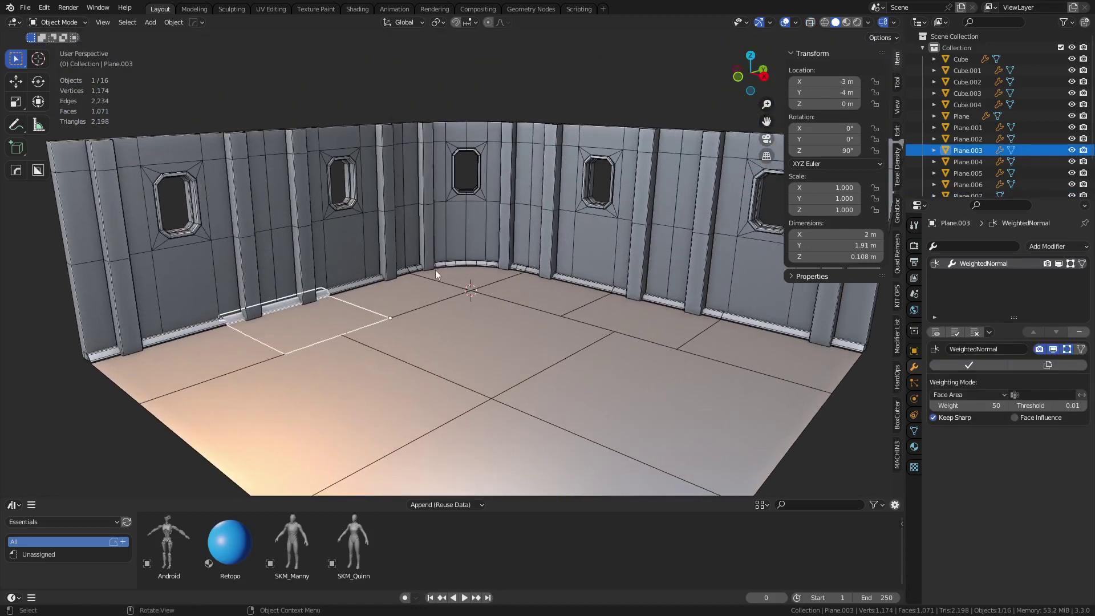
left_click(425, 291)
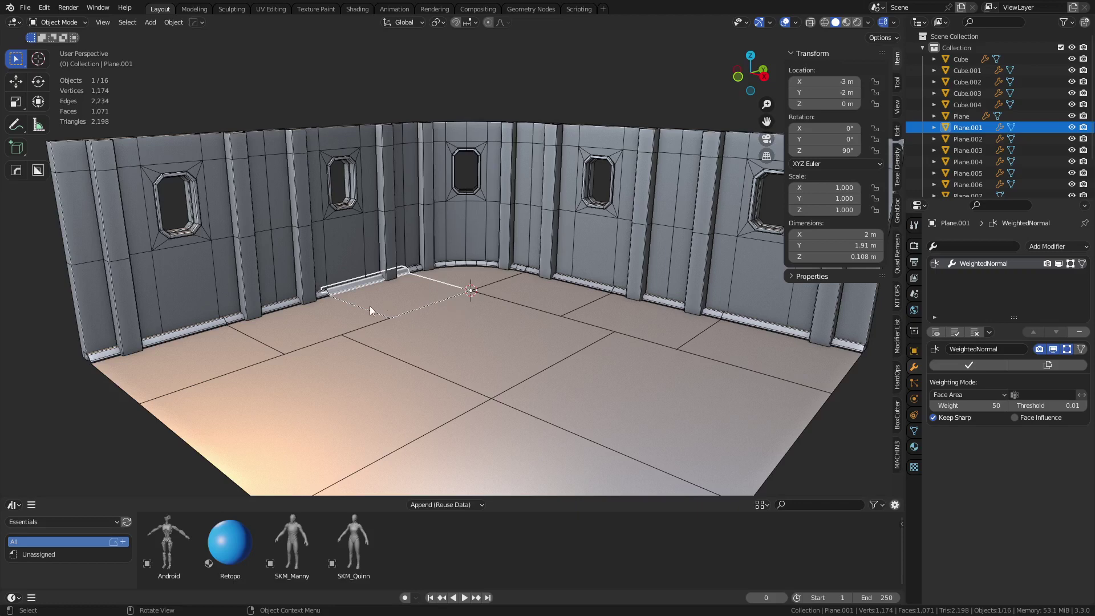
left_click(348, 310)
left_click(264, 358)
left_click(319, 365)
left_click(456, 354)
left_click(508, 421)
Inset the face of the floor tile nearest the curved corner by about 0.14 m.
left_click(471, 385)
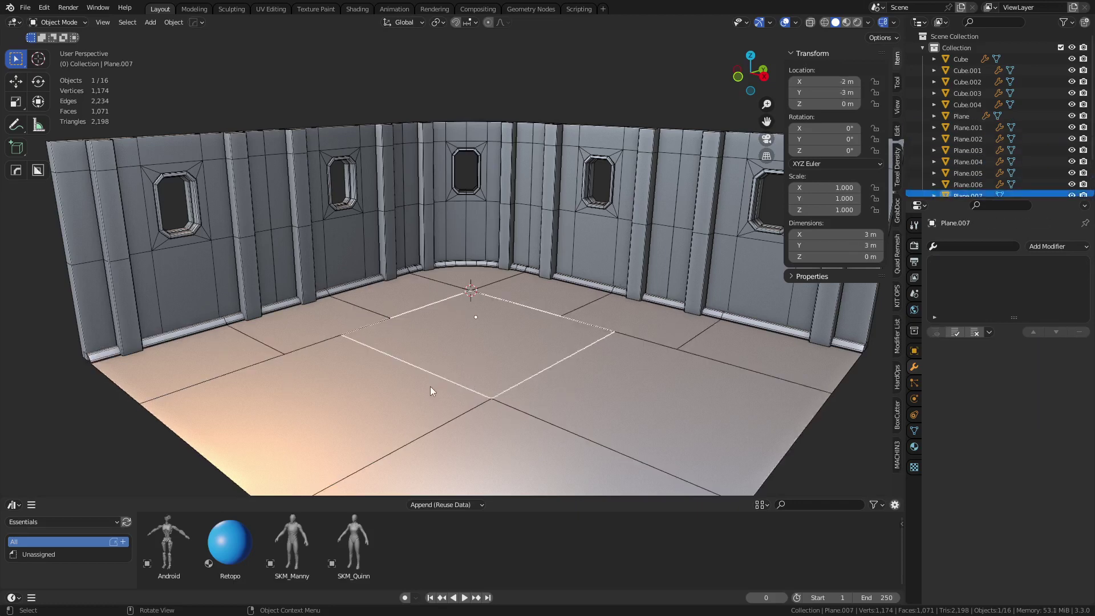
middle_click_drag(429, 386, 517, 252)
key("Tab")
key("a")
key("i")
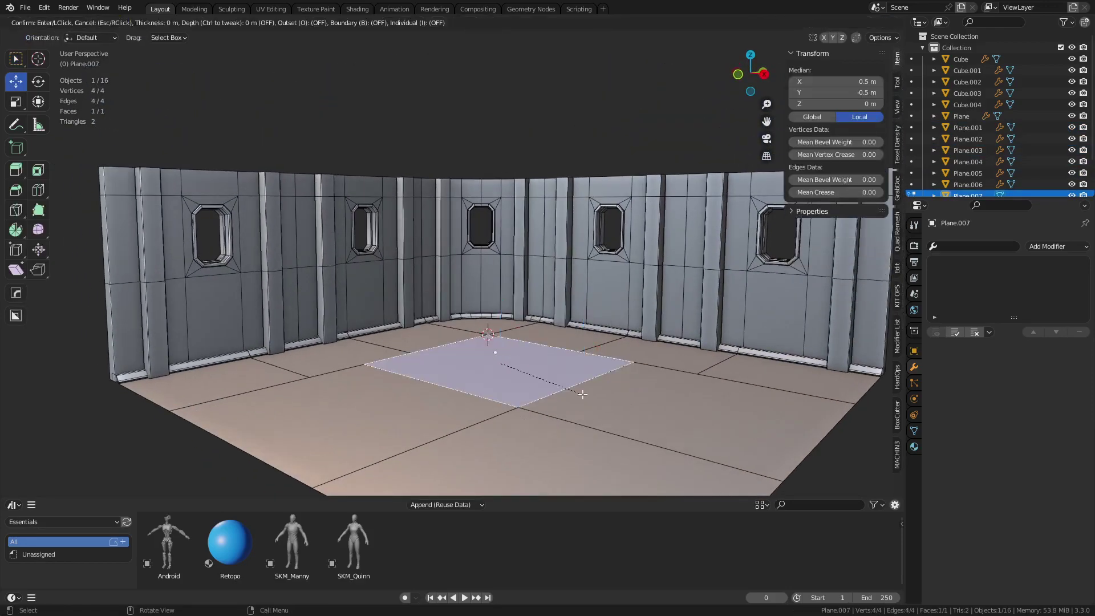
key("i")
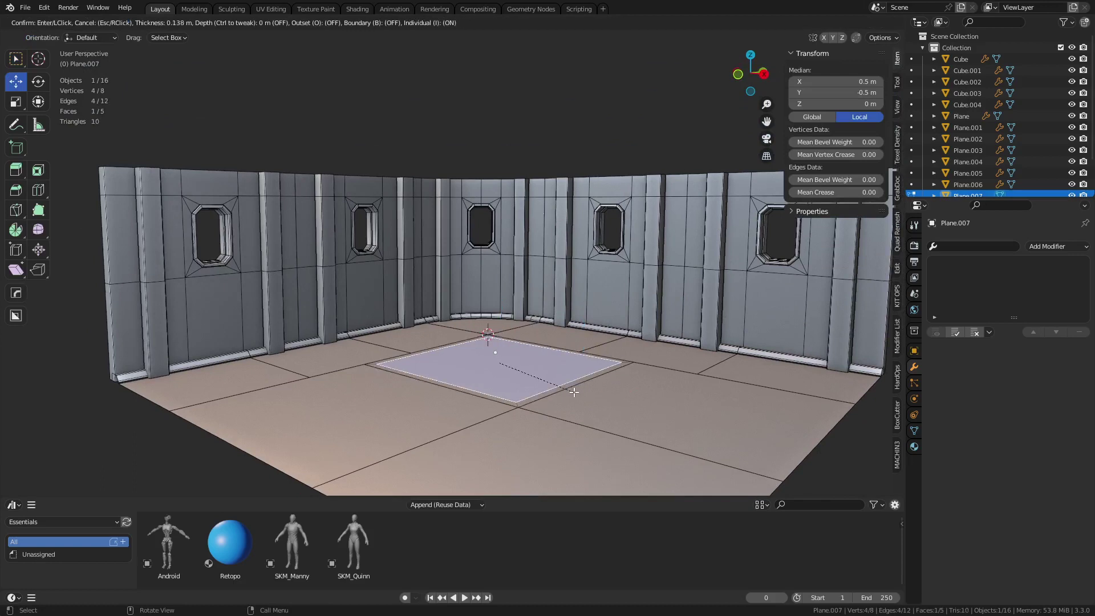
left_click(574, 393)
key("e")
left_click(568, 396)
key("ctrl+z")
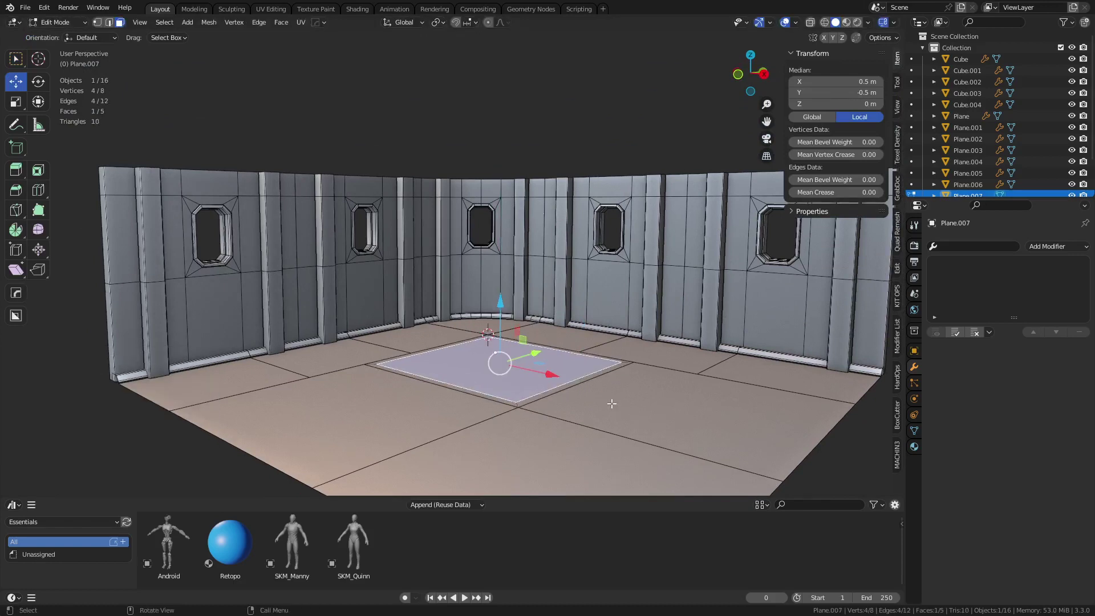
Invert the face selection on the inset tile and extrude its outer rim upward, then return to Object Mode.
key("ctrl+i")
key("e")
left_click(567, 402)
key("ctrl+Tab")
left_click(513, 404)
Inspect the tile's raised rim and the assembled room corner with the wireframe overlay hidden.
middle_click_drag(543, 377, 355, 359, "alt")
middle_click_drag(611, 359, 533, 299, "shift")
middle_click_drag(622, 286, 599, 356)
left_click(754, 346)
left_click(548, 207)
middle_click_drag(549, 211, 485, 239)
Open bend wall.blend from the Desktop without saving the current file.
left_click(26, 7)
left_click(46, 33)
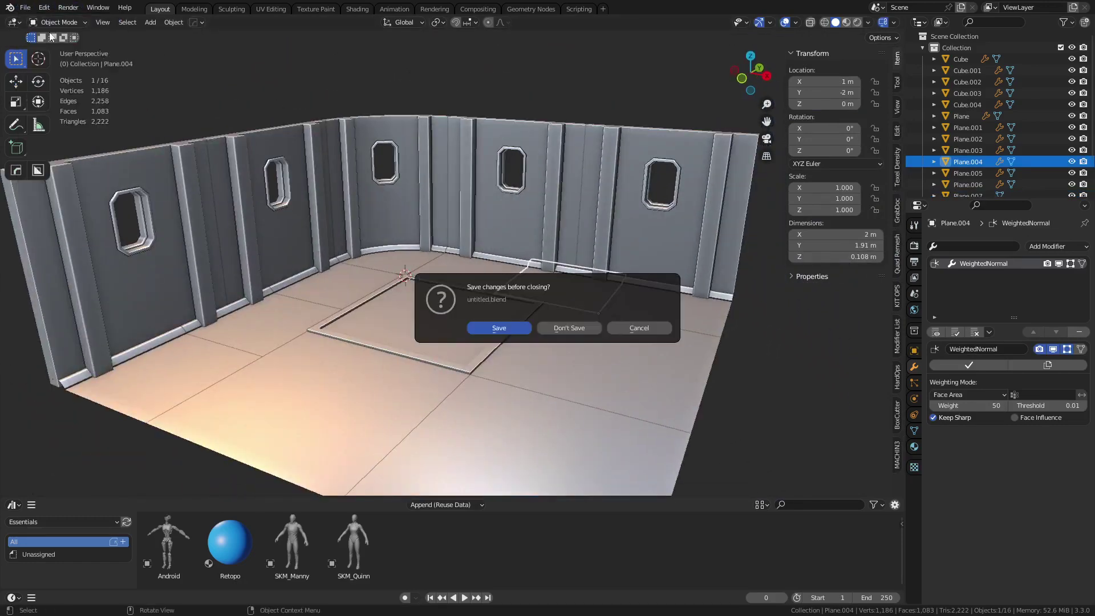
left_click(569, 327)
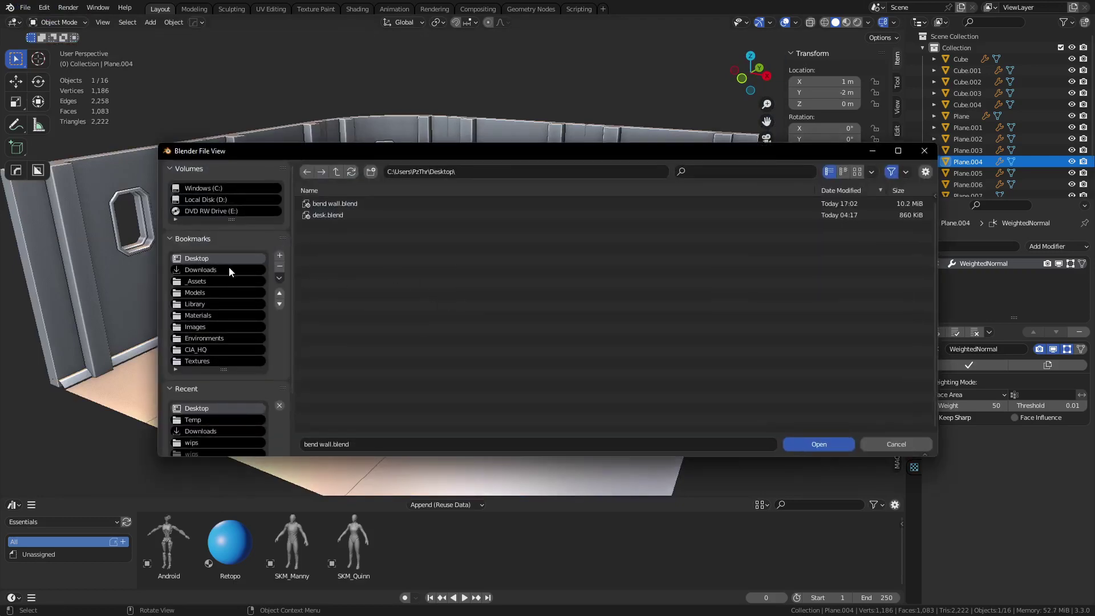
double_click(344, 207)
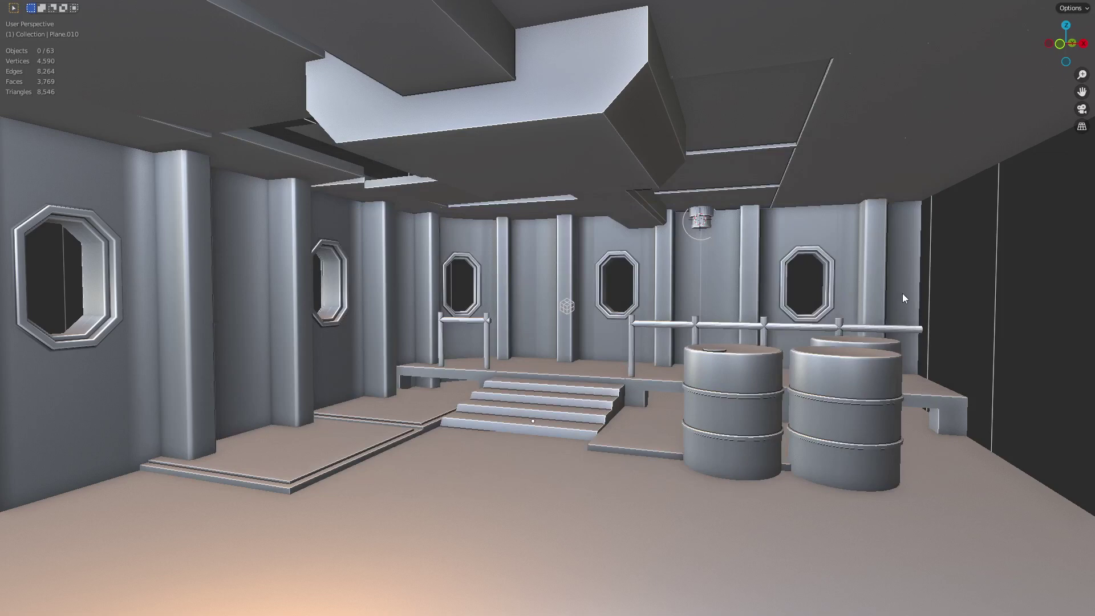
Switch the viewport to Rendered shading and display it fullscreen.
key("ctrl+alt+space")
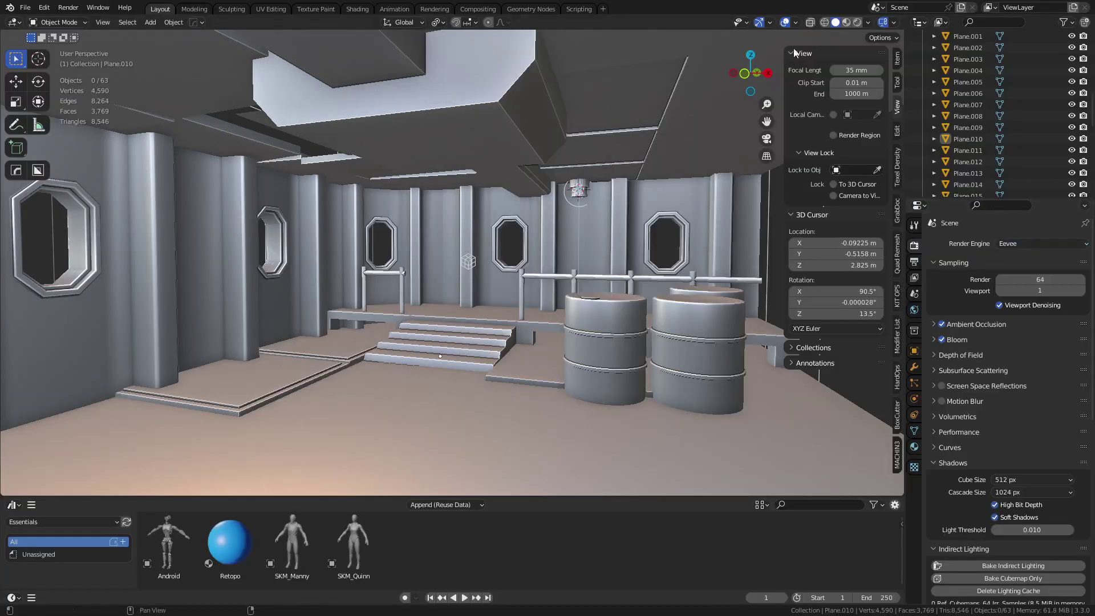
left_click(858, 22)
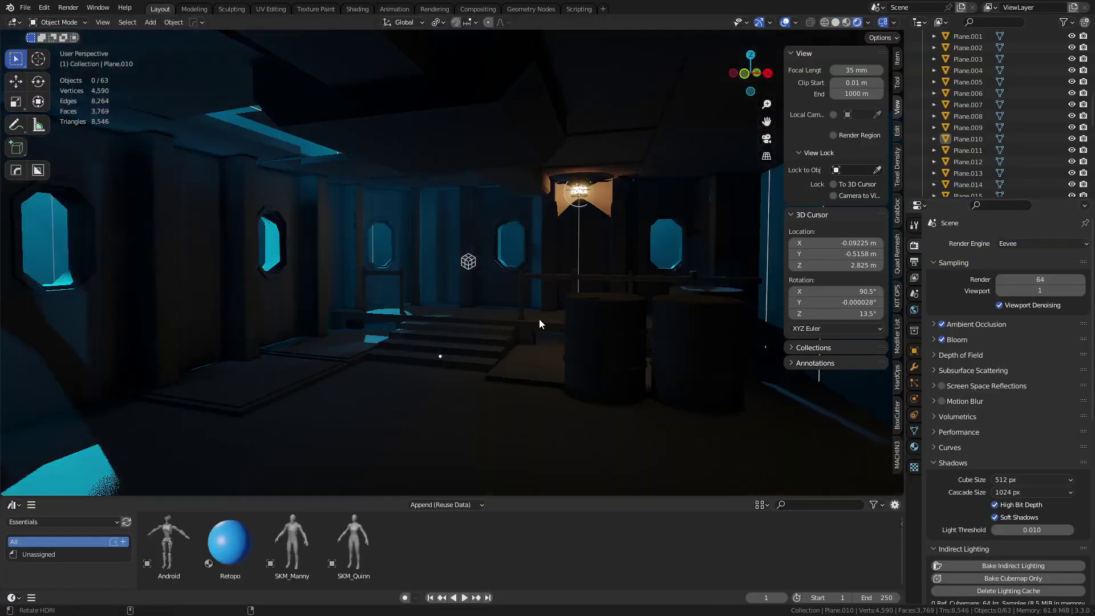
key("ctrl+alt+space")
Focus on the stairs and on the curved raised platform piece to examine them in the finished room.
middle_click_drag(580, 316, 524, 404)
left_click(525, 403)
key("f")
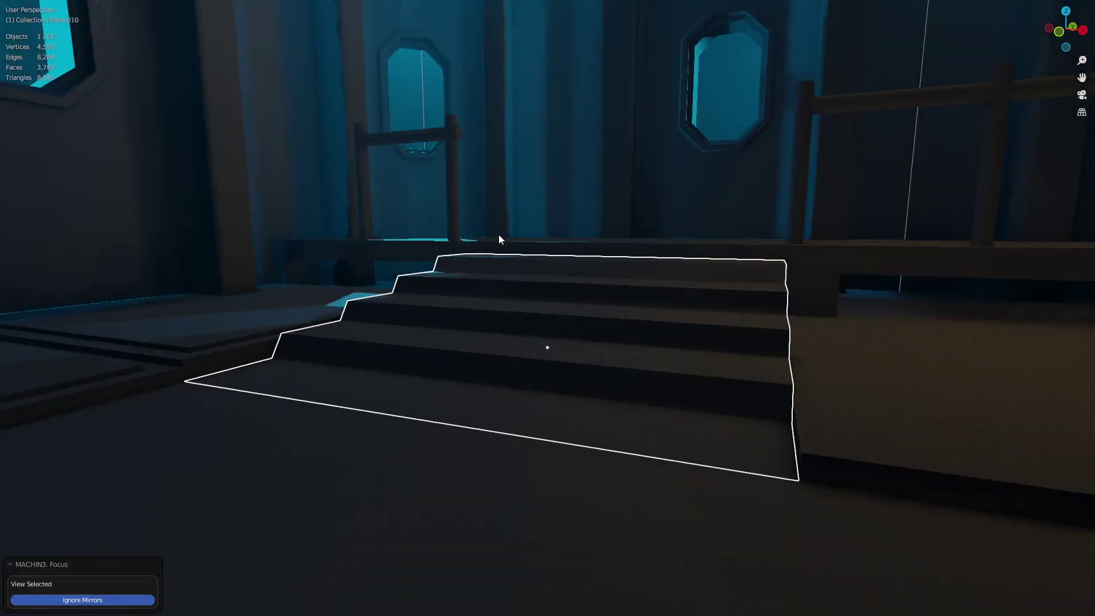
left_click(498, 235)
middle_click_drag(494, 238, 391, 188)
left_click(391, 188)
key("f")
middle_click_drag(478, 234, 698, 341)
scroll(698, 340, "down", 5)
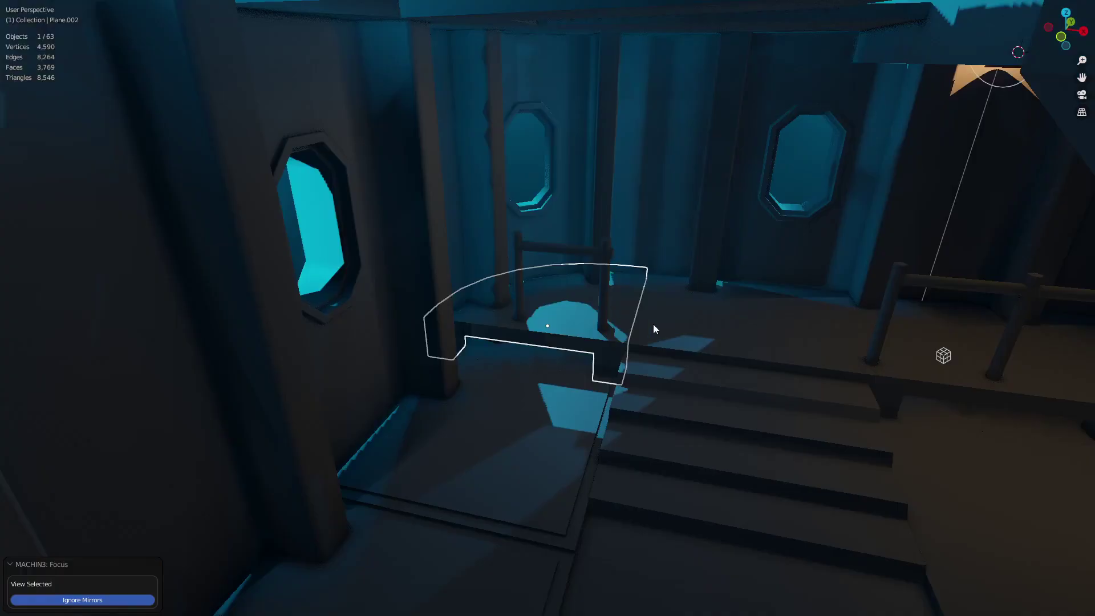
Focus on the straight raised platform piece behind the barrels and on the floor tile in front of the stairs.
left_click(713, 346)
key("f")
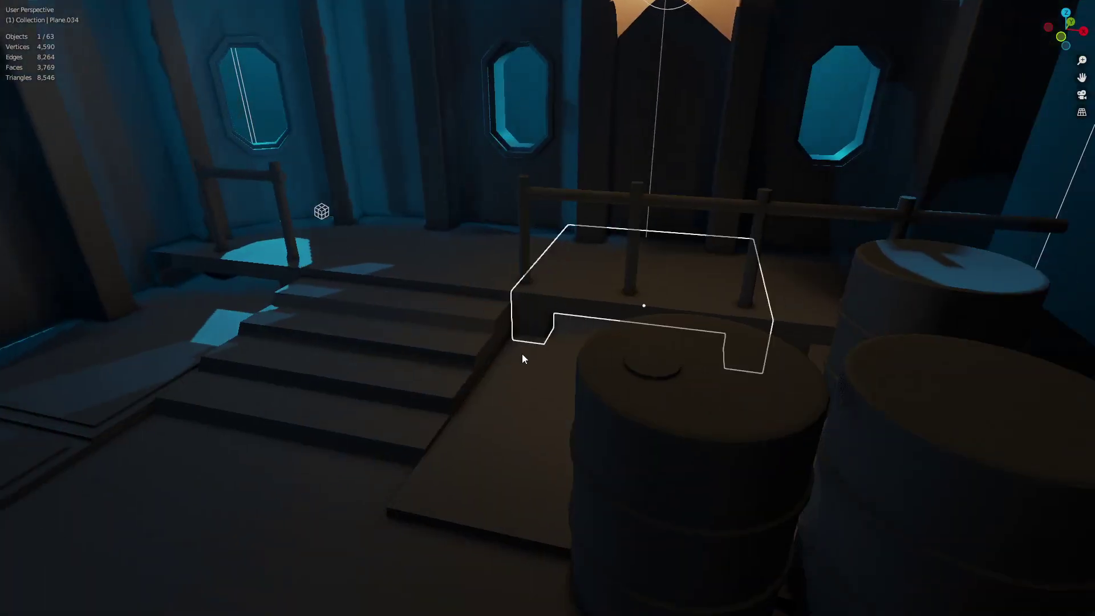
left_click(523, 361)
key("f")
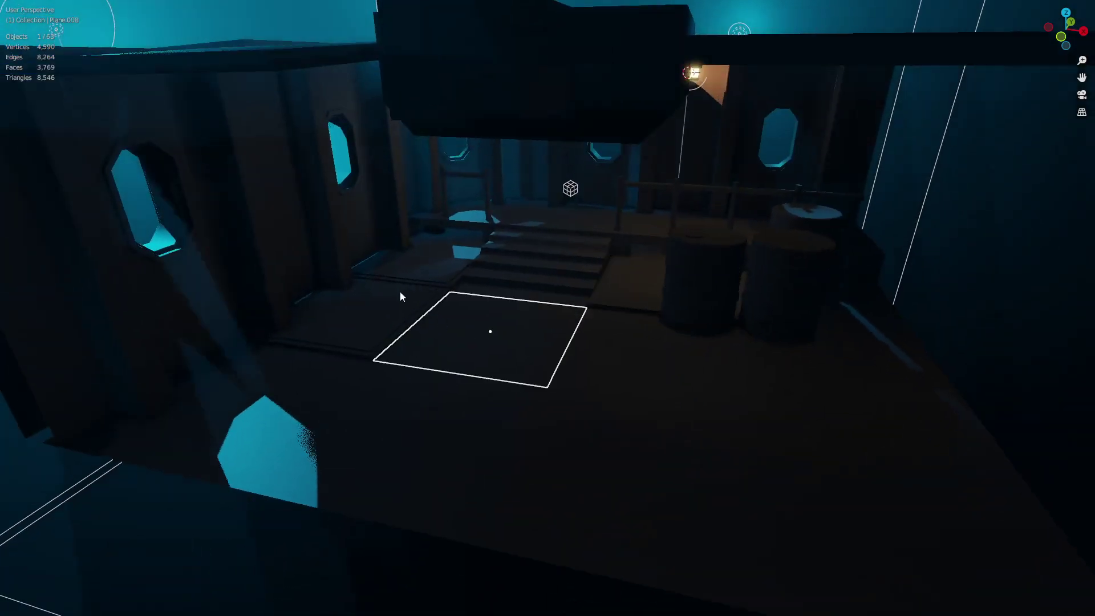
Select the rimmed floor tiles, a barrel and the hanging lamp in turn to examine the room's separate pieces.
left_click(395, 293)
left_click(445, 266)
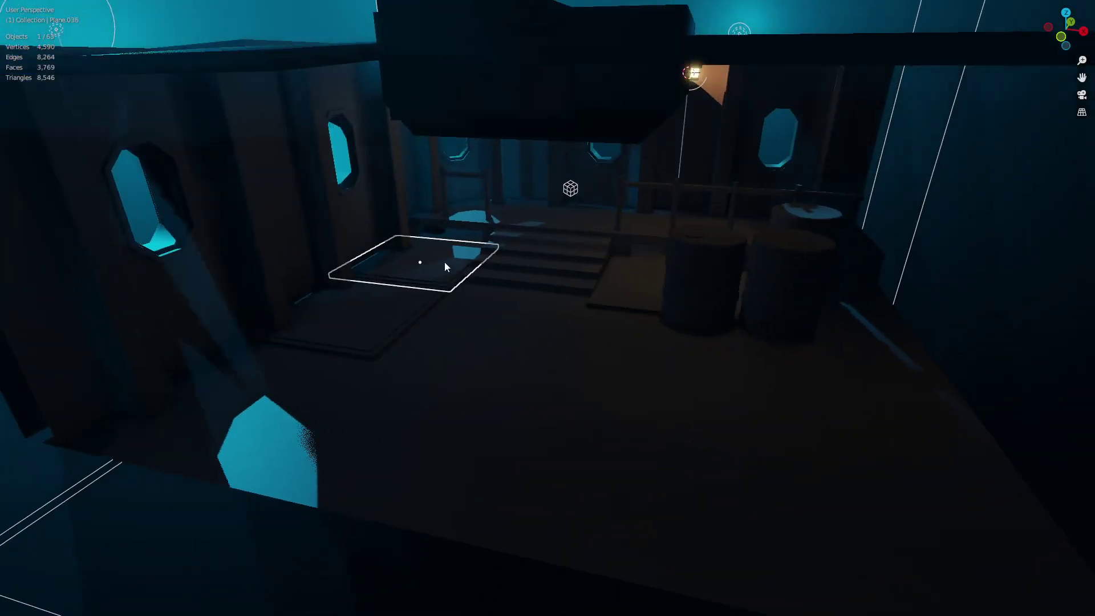
left_click(736, 285)
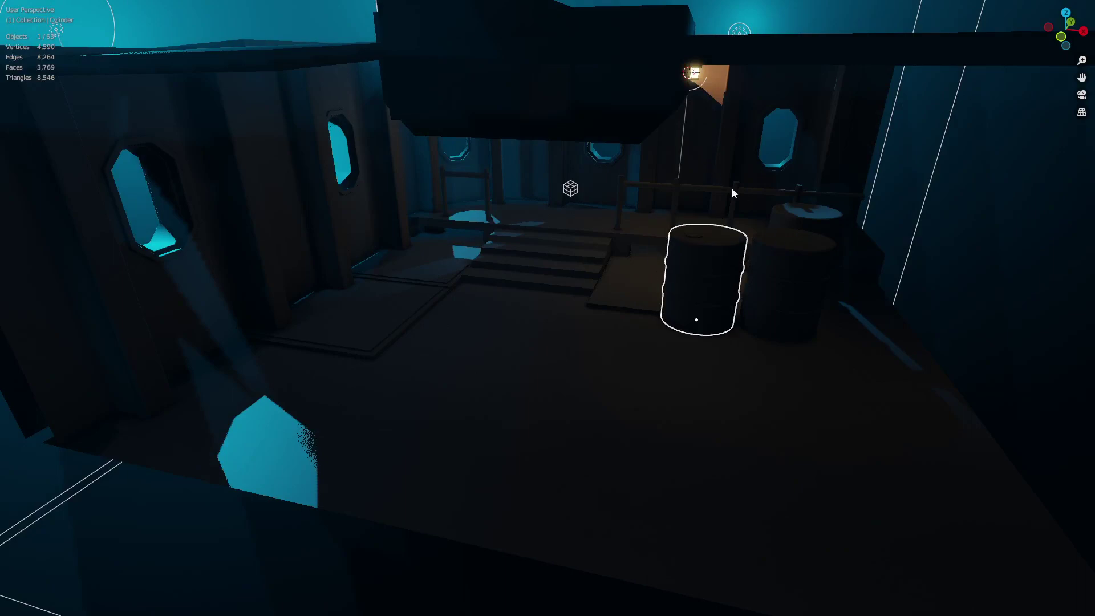
middle_click_drag(732, 188, 712, 173)
left_click(693, 76)
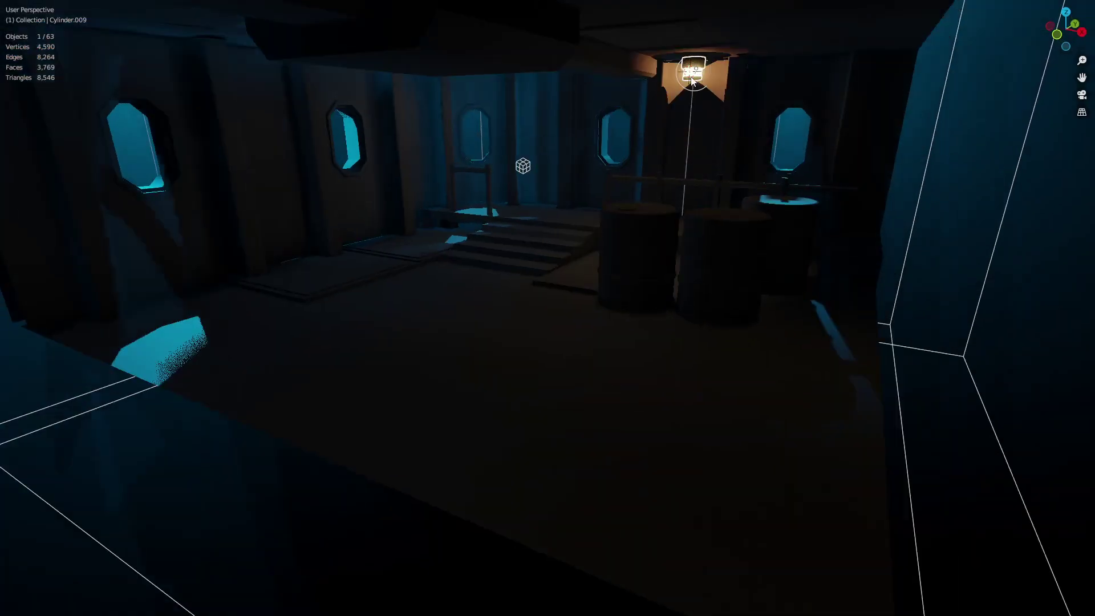
Examine the ceiling from inside the room, selecting its individual panels one after another.
left_click(488, 50)
middle_click_drag(560, 184, 545, 166)
middle_click_drag(571, 245, 381, 248)
left_click(359, 248)
middle_click_drag(464, 249, 392, 198)
left_click(447, 103)
left_click(464, 79)
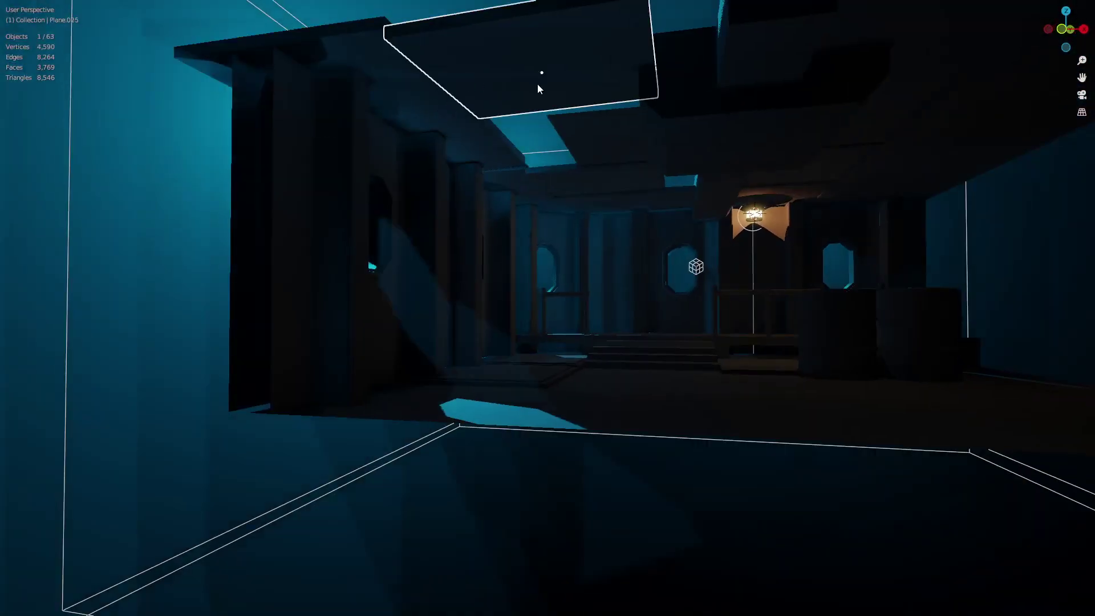
middle_click_drag(540, 85, 683, 201)
left_click(599, 187)
left_click(465, 203)
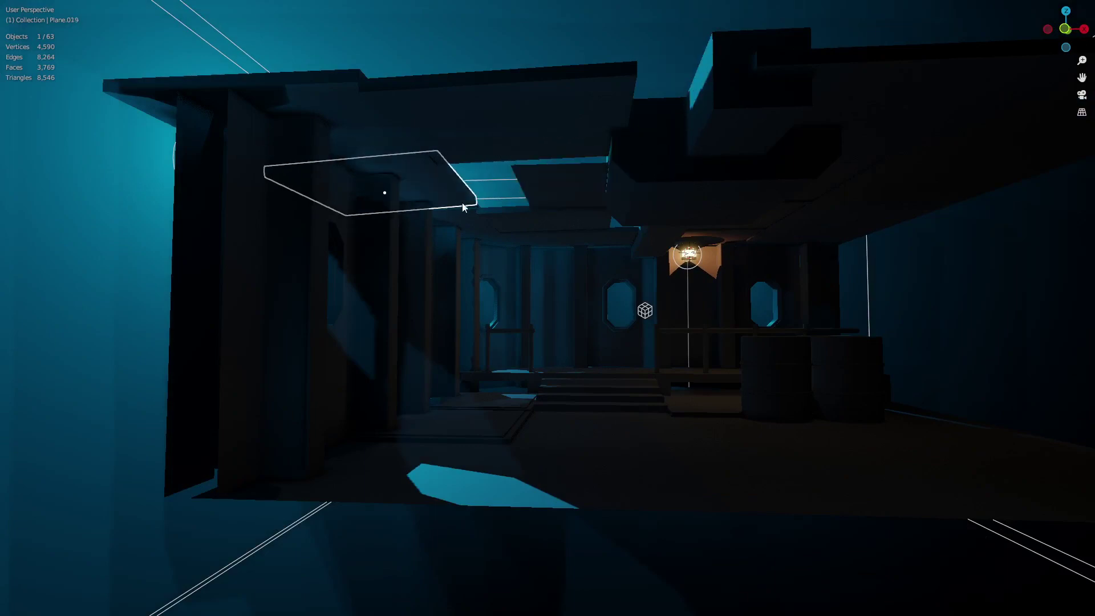
middle_click_drag(491, 215, 495, 230)
Rotate the ceiling panel above the window wall slightly and raise it about 0.0024 m along the Z axis.
right_click(431, 201)
key("r")
left_click(582, 255)
key("g")
key("z")
left_click(572, 249)
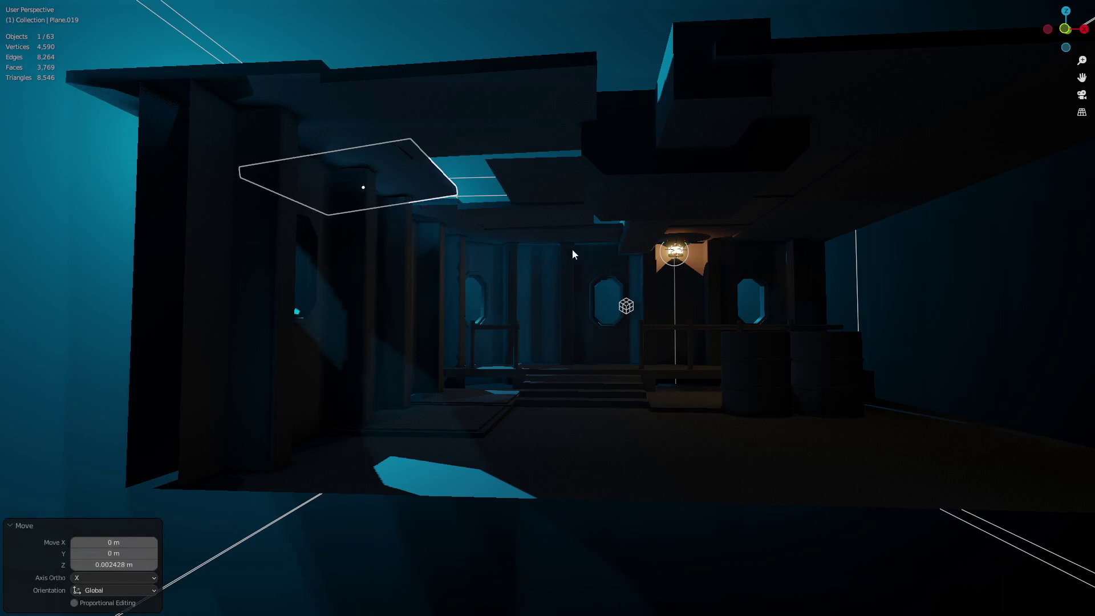
Adjust the height of the ceiling panel above the window wall along the Z axis once more.
left_click(374, 181)
left_click(390, 171)
key("g")
key("z")
left_click(413, 240)
Select a window wall section, inspect the overlapping roof panels from outside and clear the selection.
left_click(413, 237)
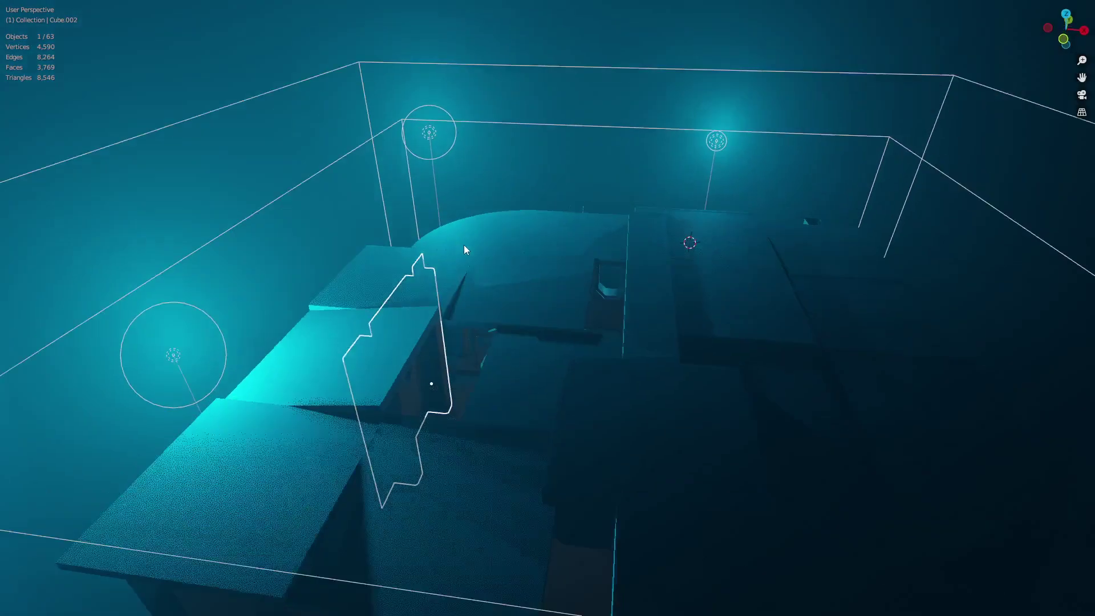
middle_click_drag(465, 246, 455, 319)
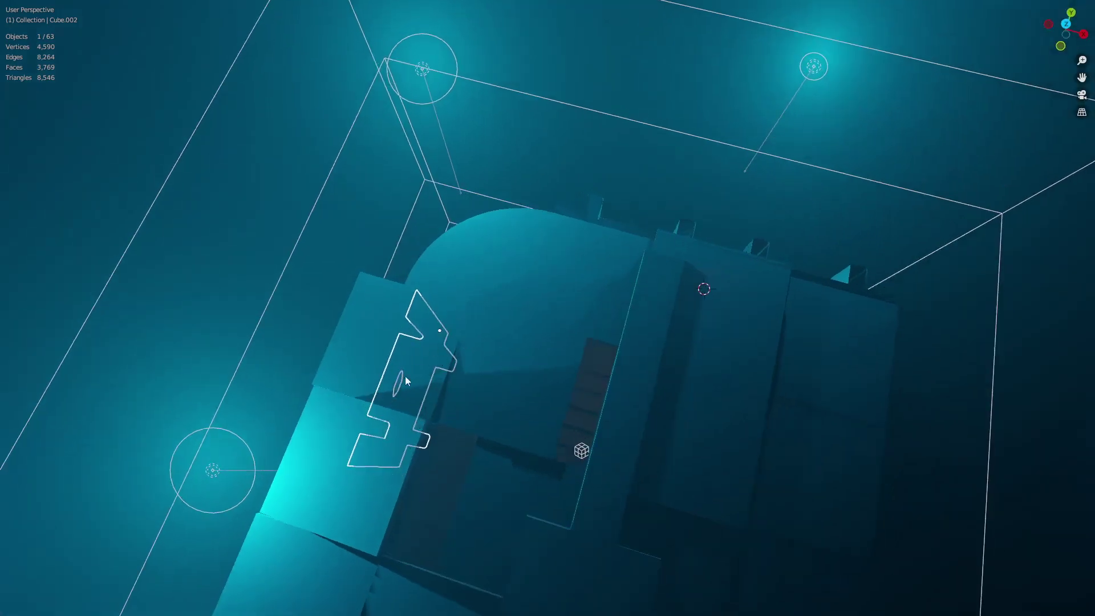
middle_click_drag(409, 365, 393, 251)
left_click(143, 456)
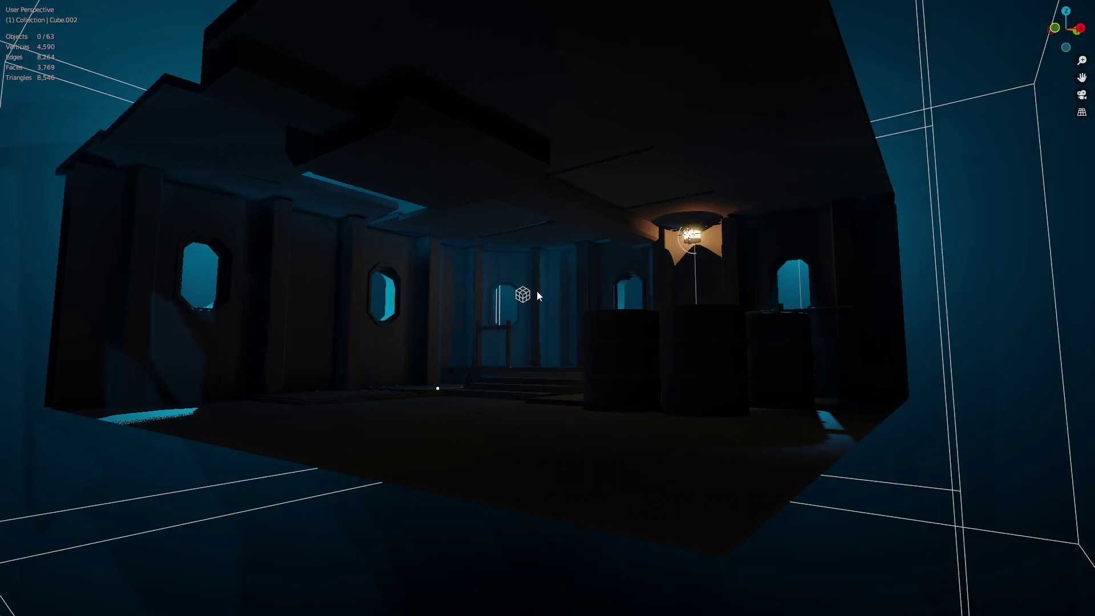
Leave the fullscreen viewport and bring the stairs and window walls into a closer view.
key("ctrl+alt+space")
middle_click_drag(520, 223, 556, 226)
scroll(528, 237, "up", 2)
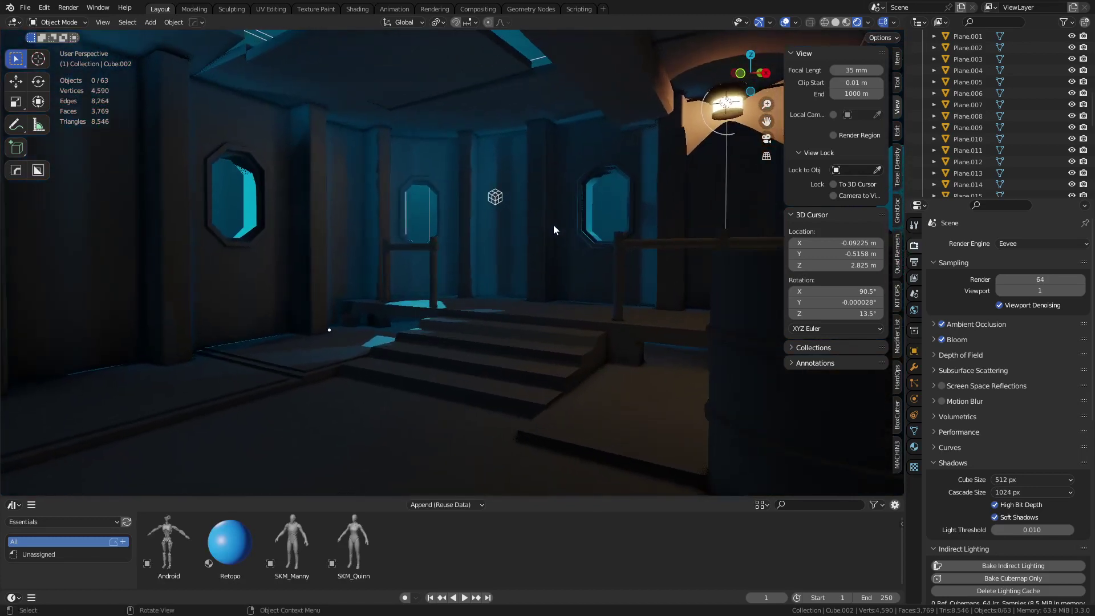
left_click(248, 261)
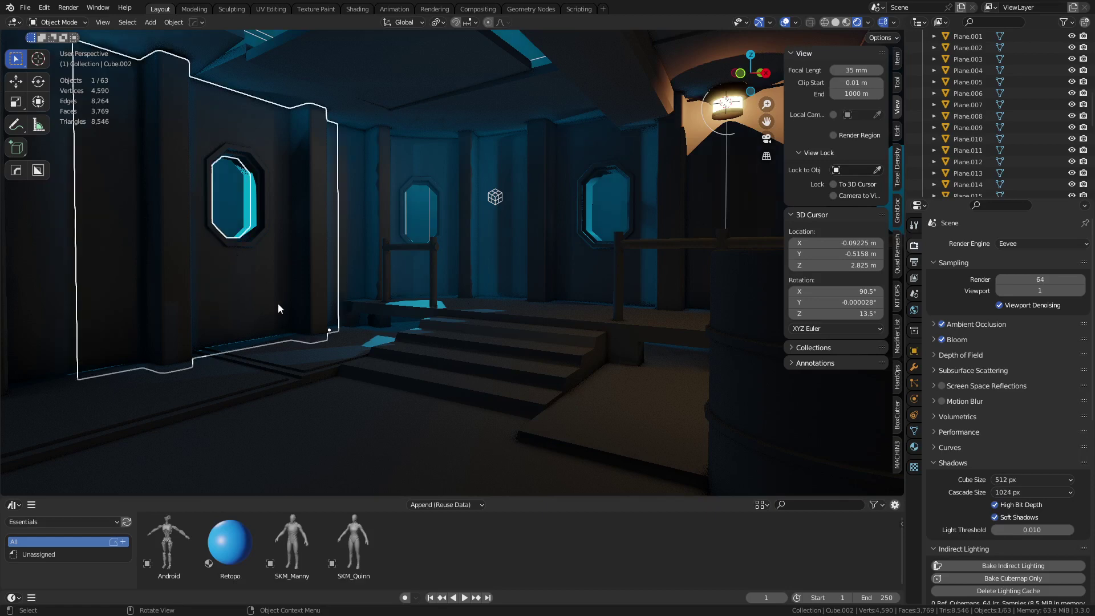
key("g")
right_click(300, 317)
Examine the rendered room around the stairs, window walls, barrels and hanging lamp from several angles.
middle_click_drag(129, 201, 421, 209)
left_click(411, 213)
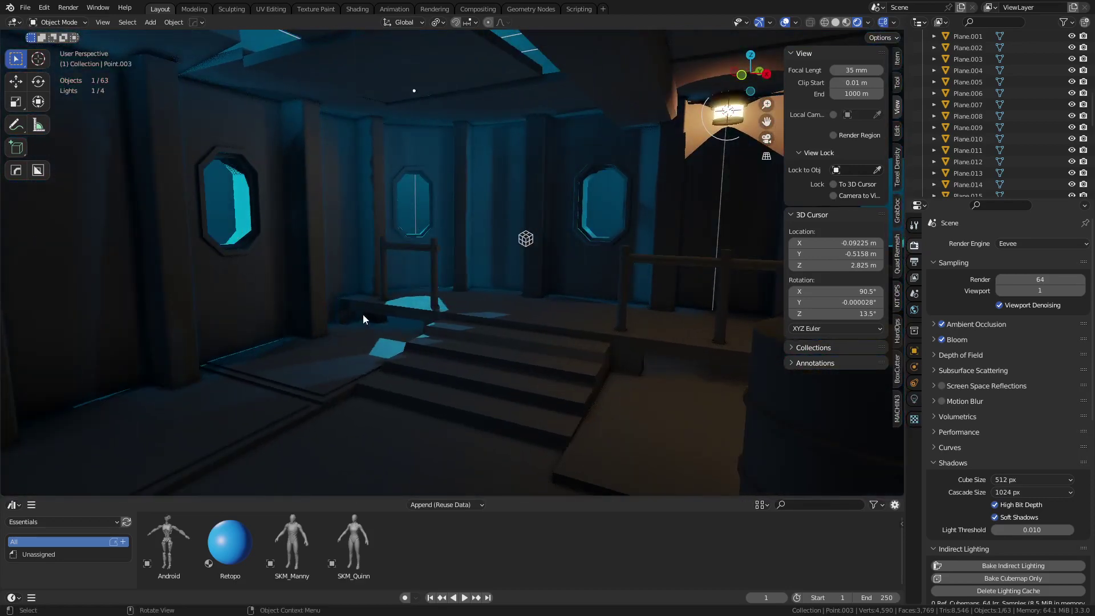
middle_click_drag(427, 305, 366, 298, "shift")
scroll(396, 285, "down", 1)
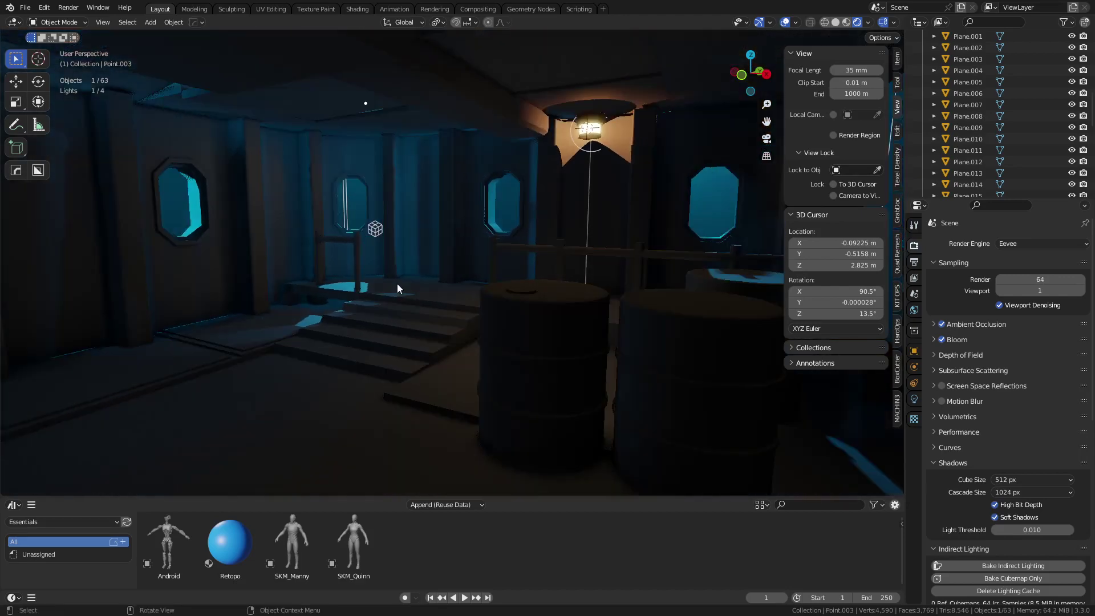
scroll(391, 288, "down", 1)
scroll(460, 282, "up", 1)
scroll(491, 307, "down", 2)
scroll(494, 307, "up", 2)
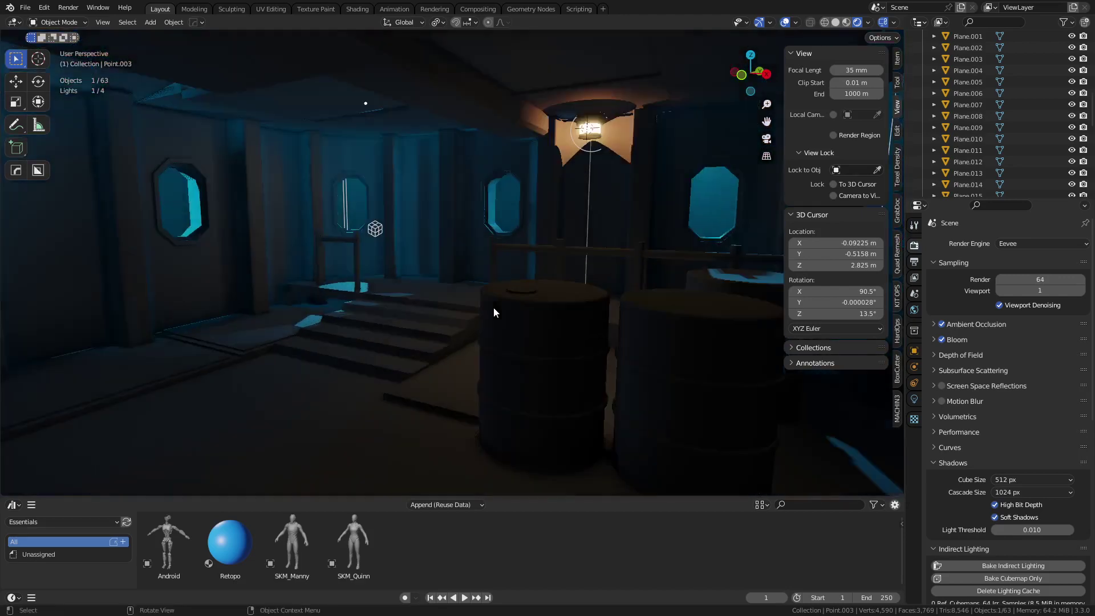
middle_click_drag(494, 308, 479, 274)
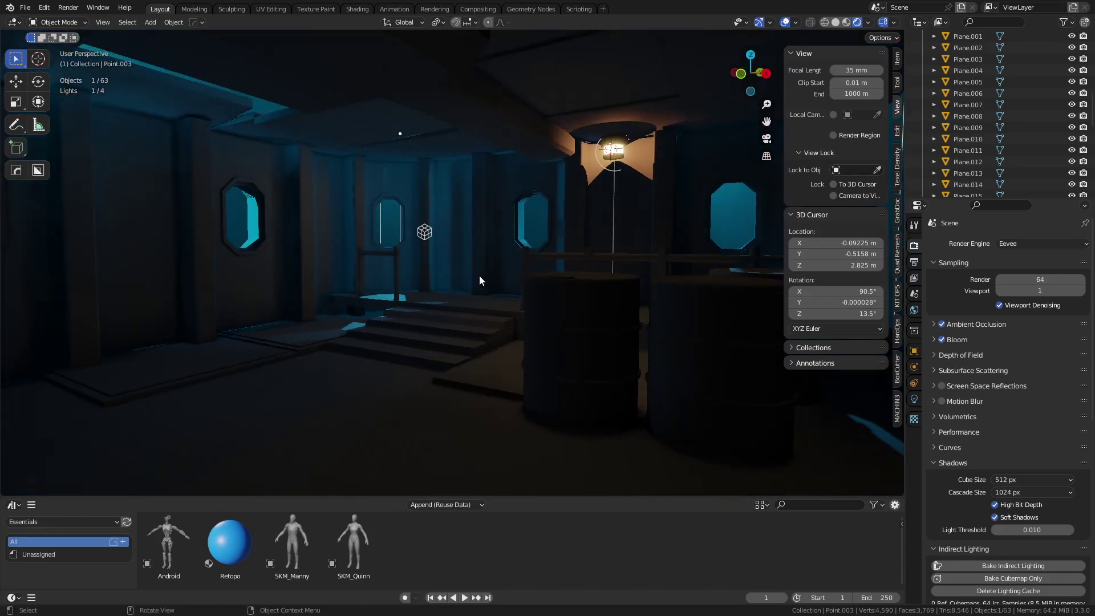